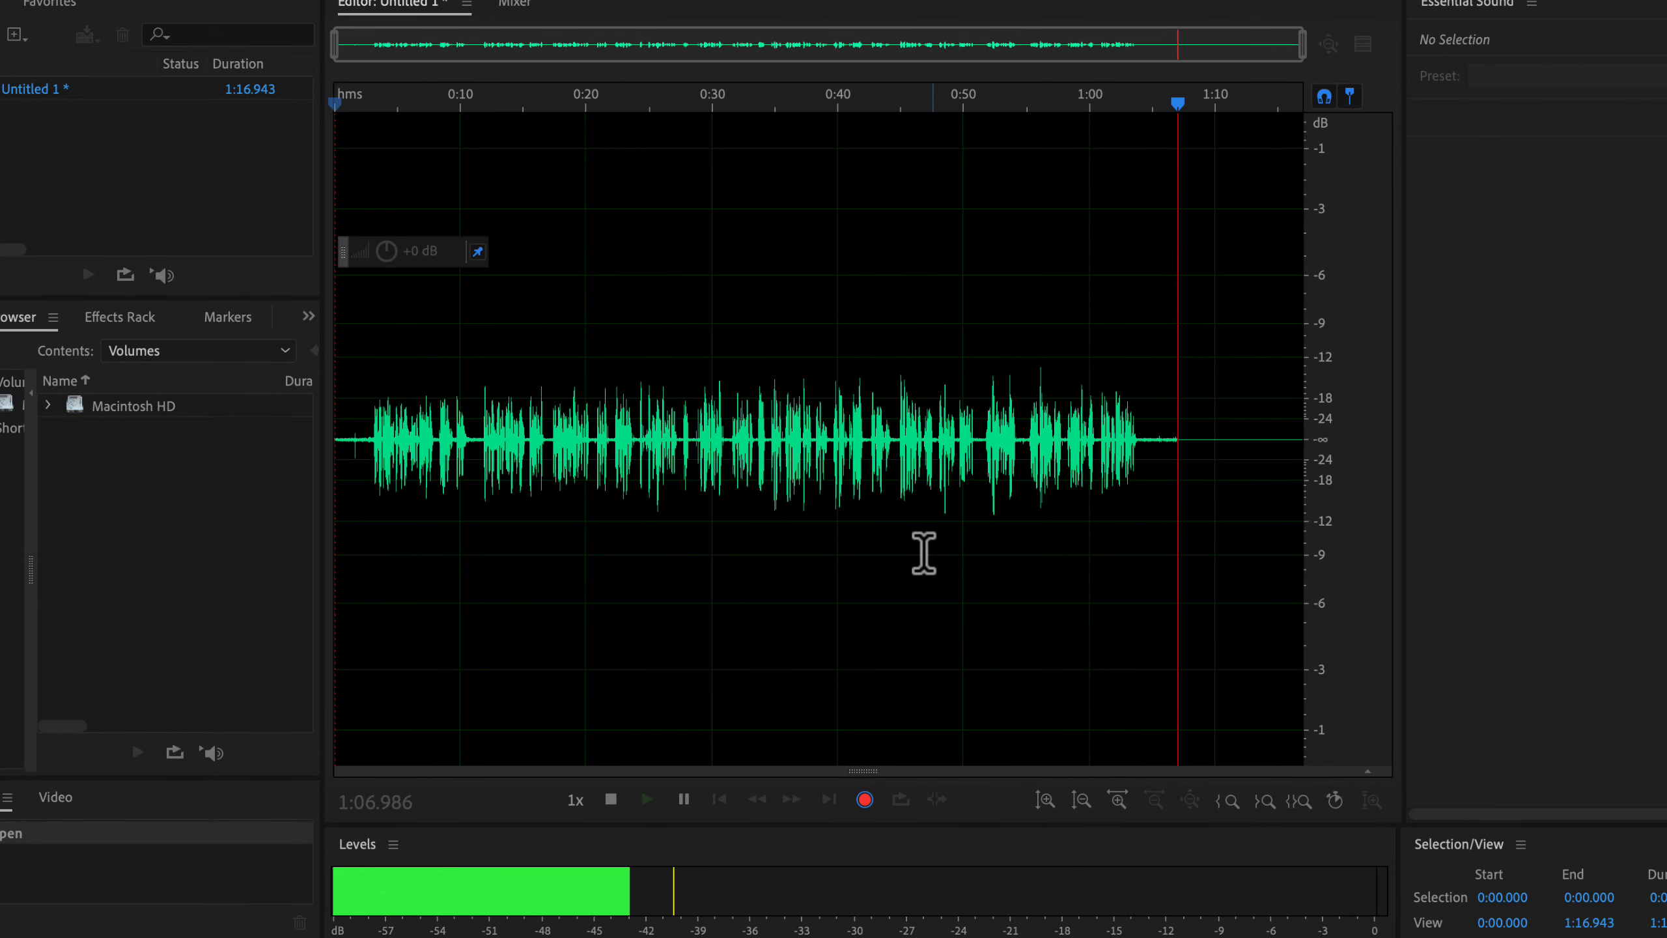
Stop the voice recording and clear the waveform selection by placing the playhead at 0:10
click(610, 798)
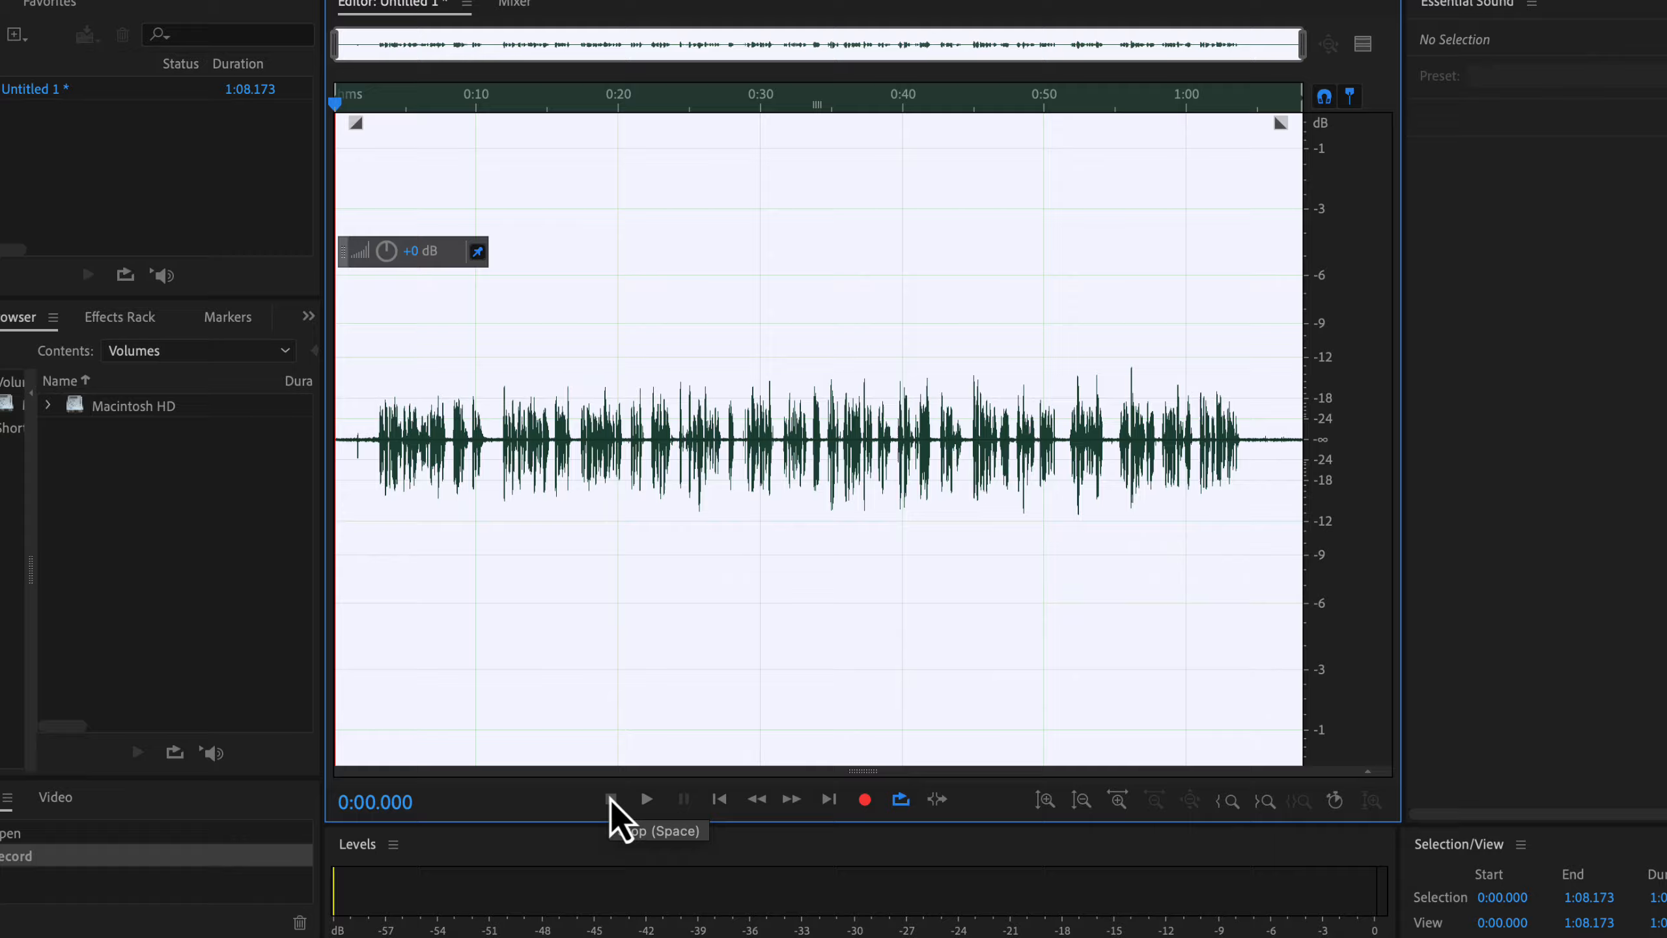
click(481, 568)
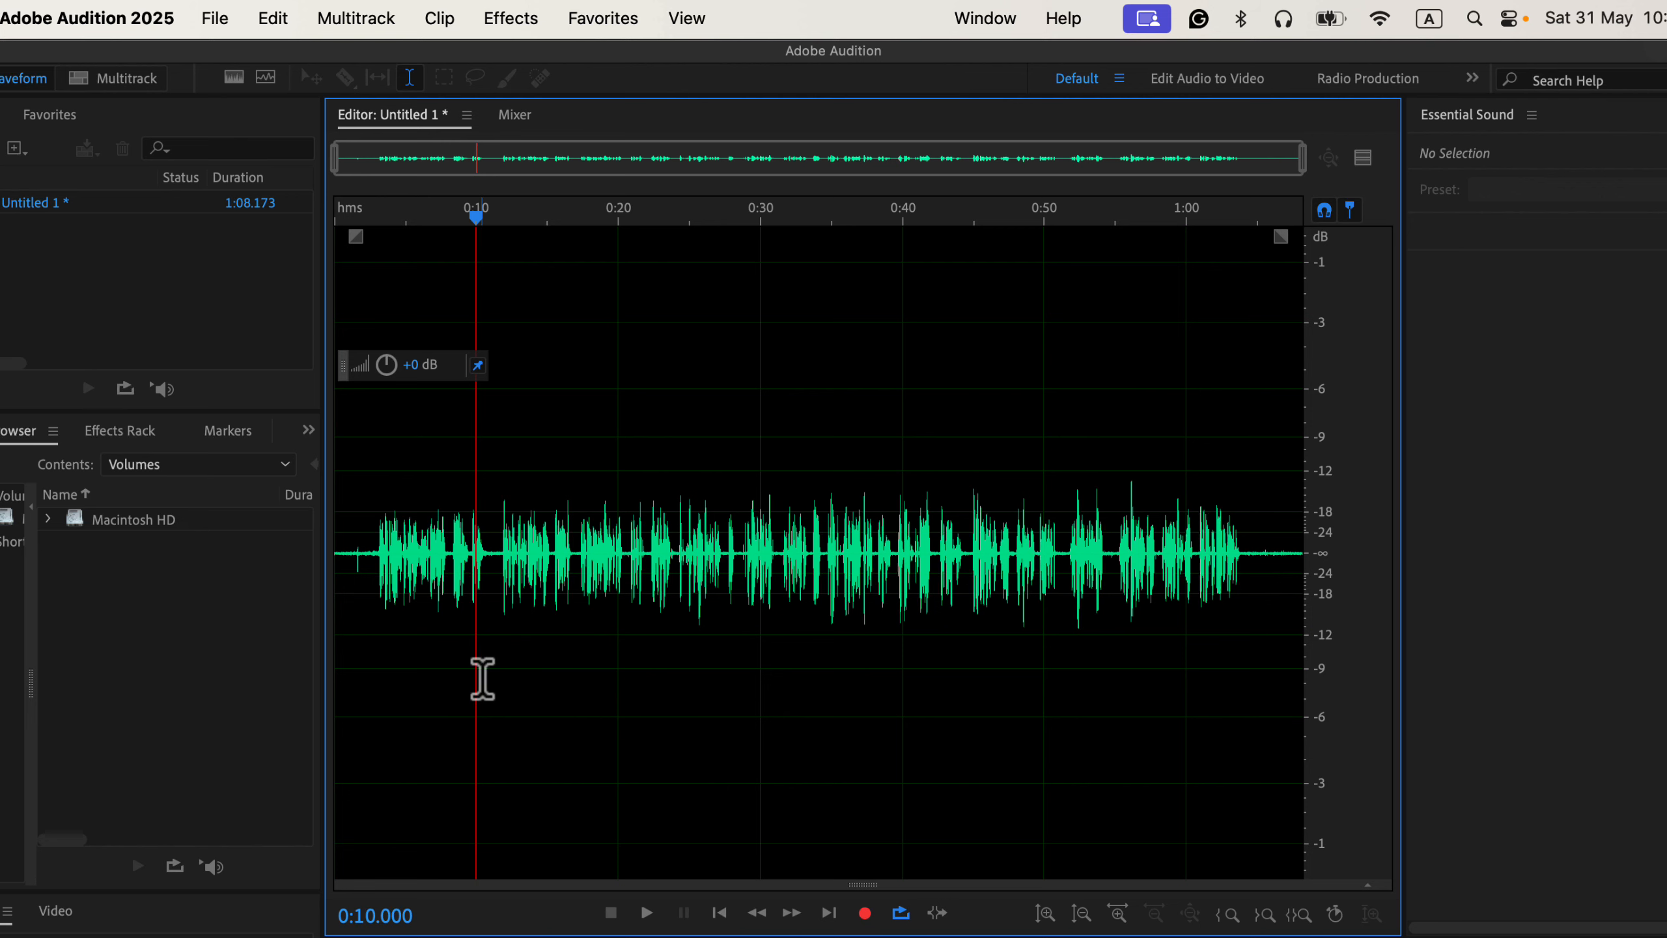
Save the recording as Recording Test.wav in the Audition samples folder on the Desktop, in Wave PCM format
click(222, 24)
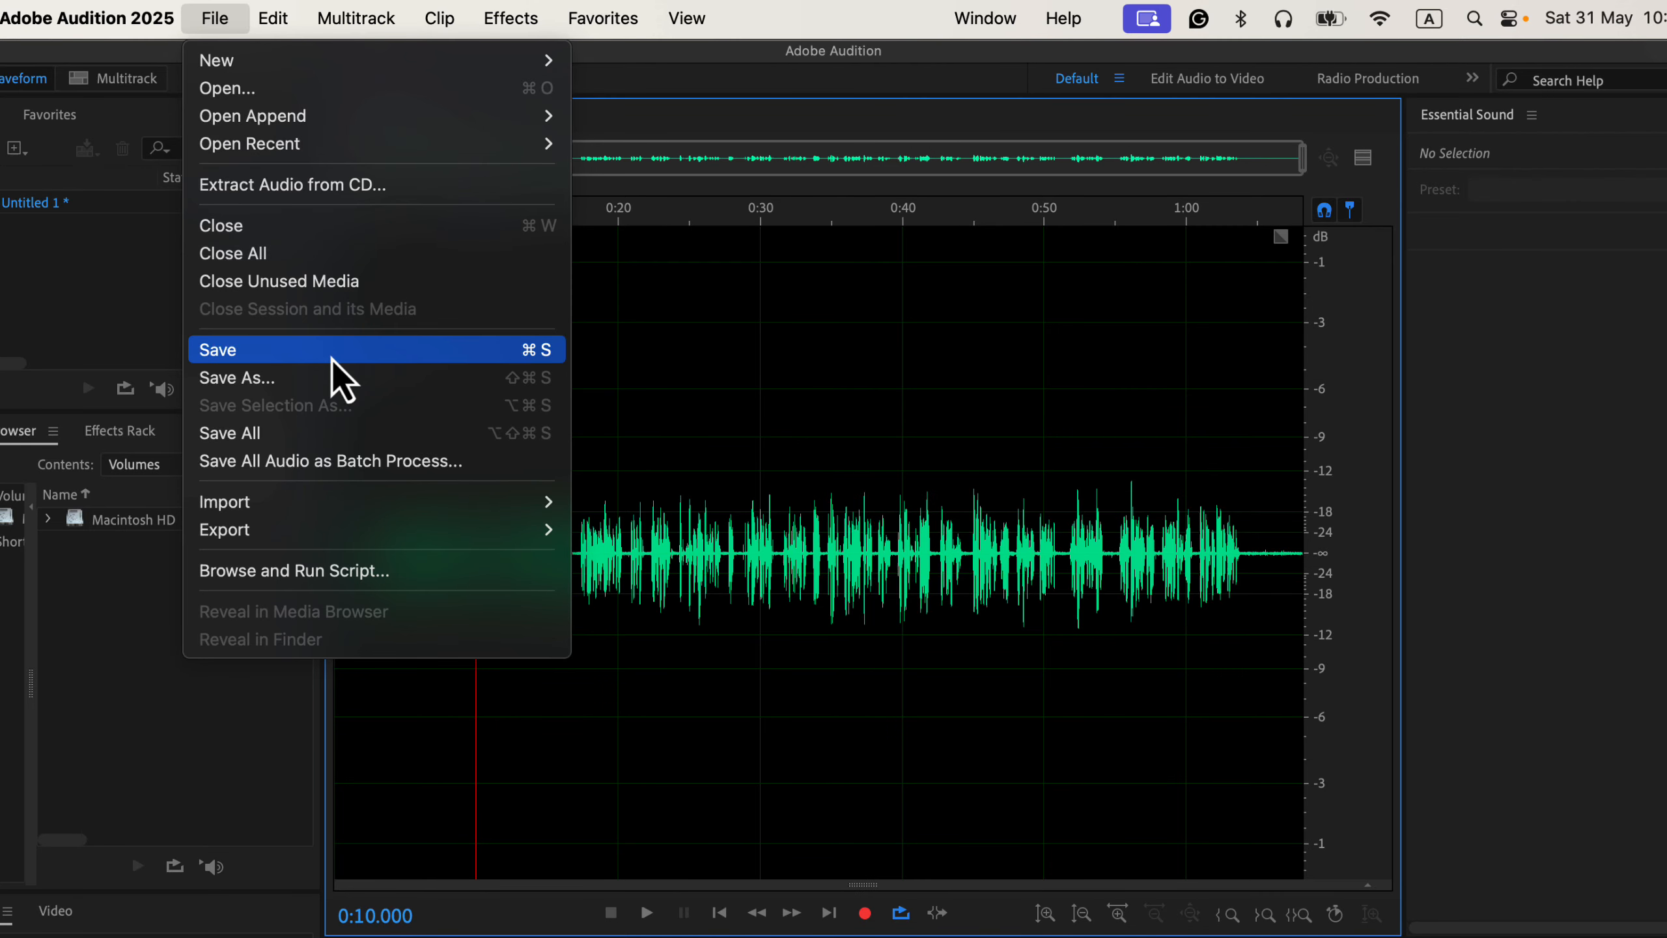
click(332, 360)
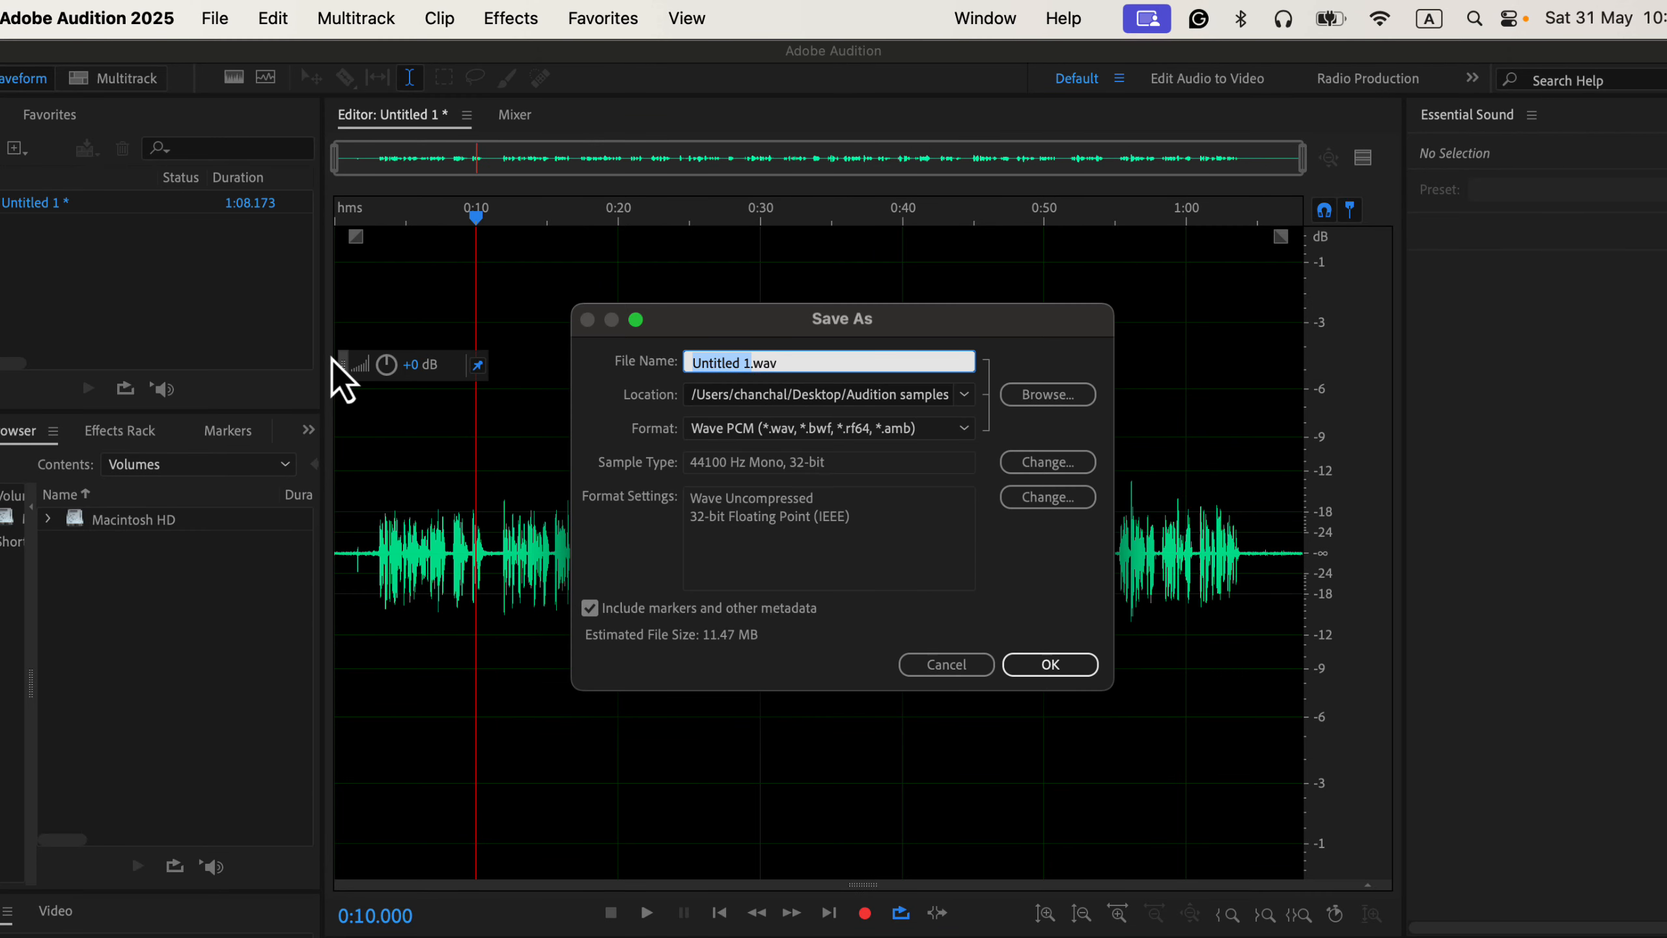
click(1037, 401)
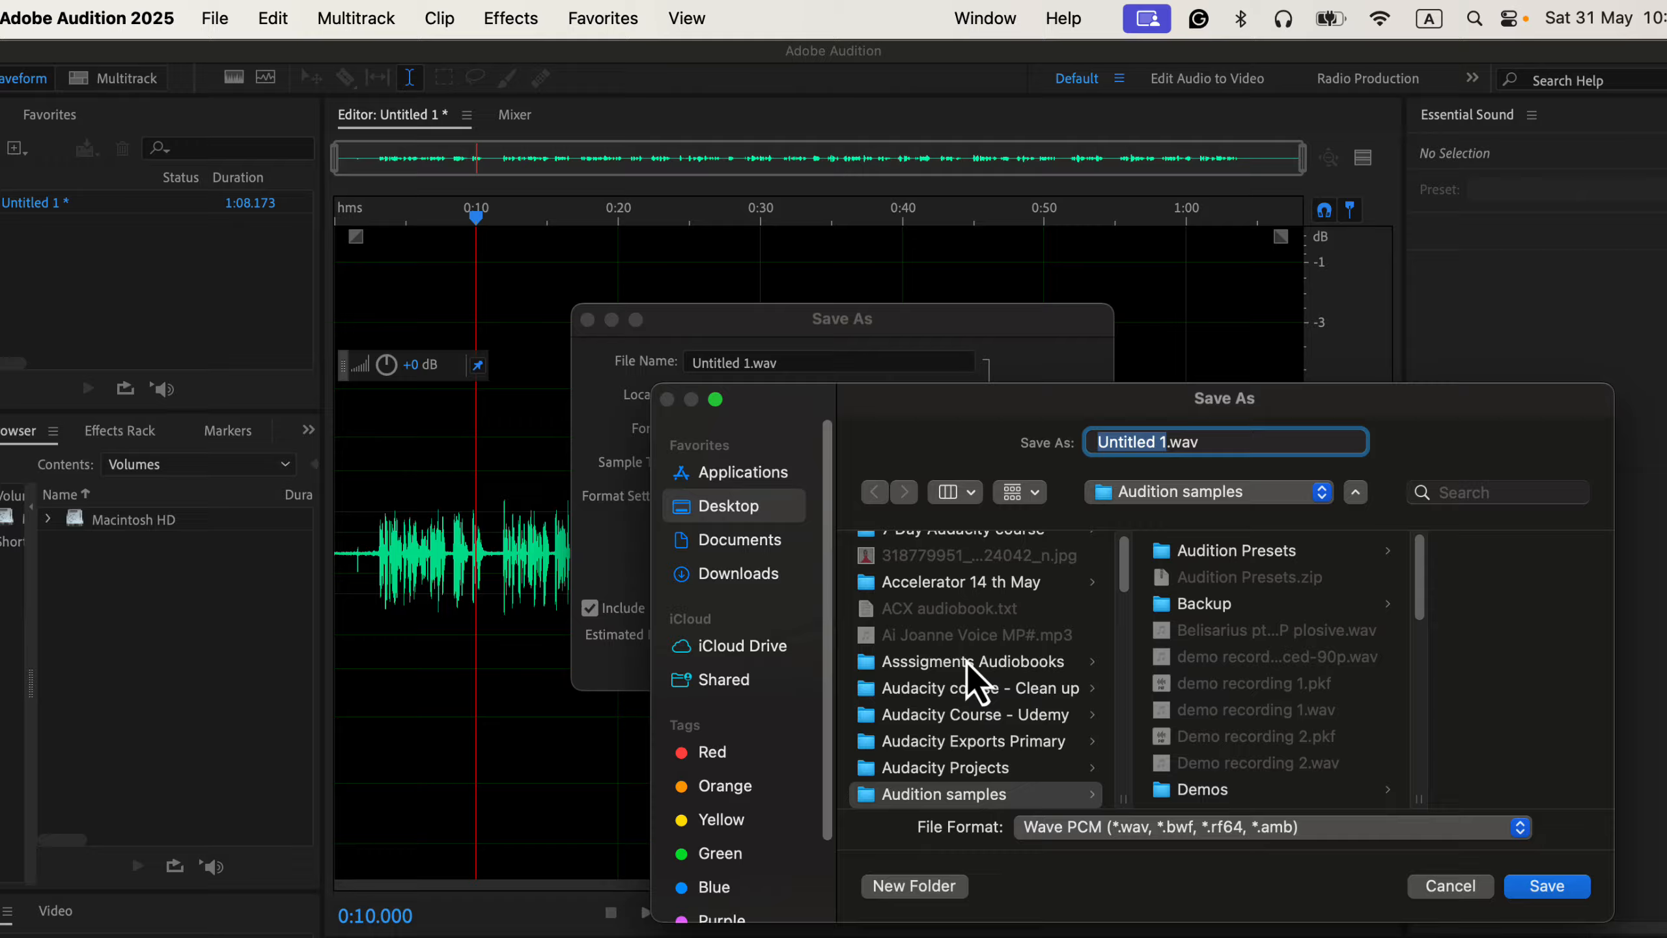
click(980, 799)
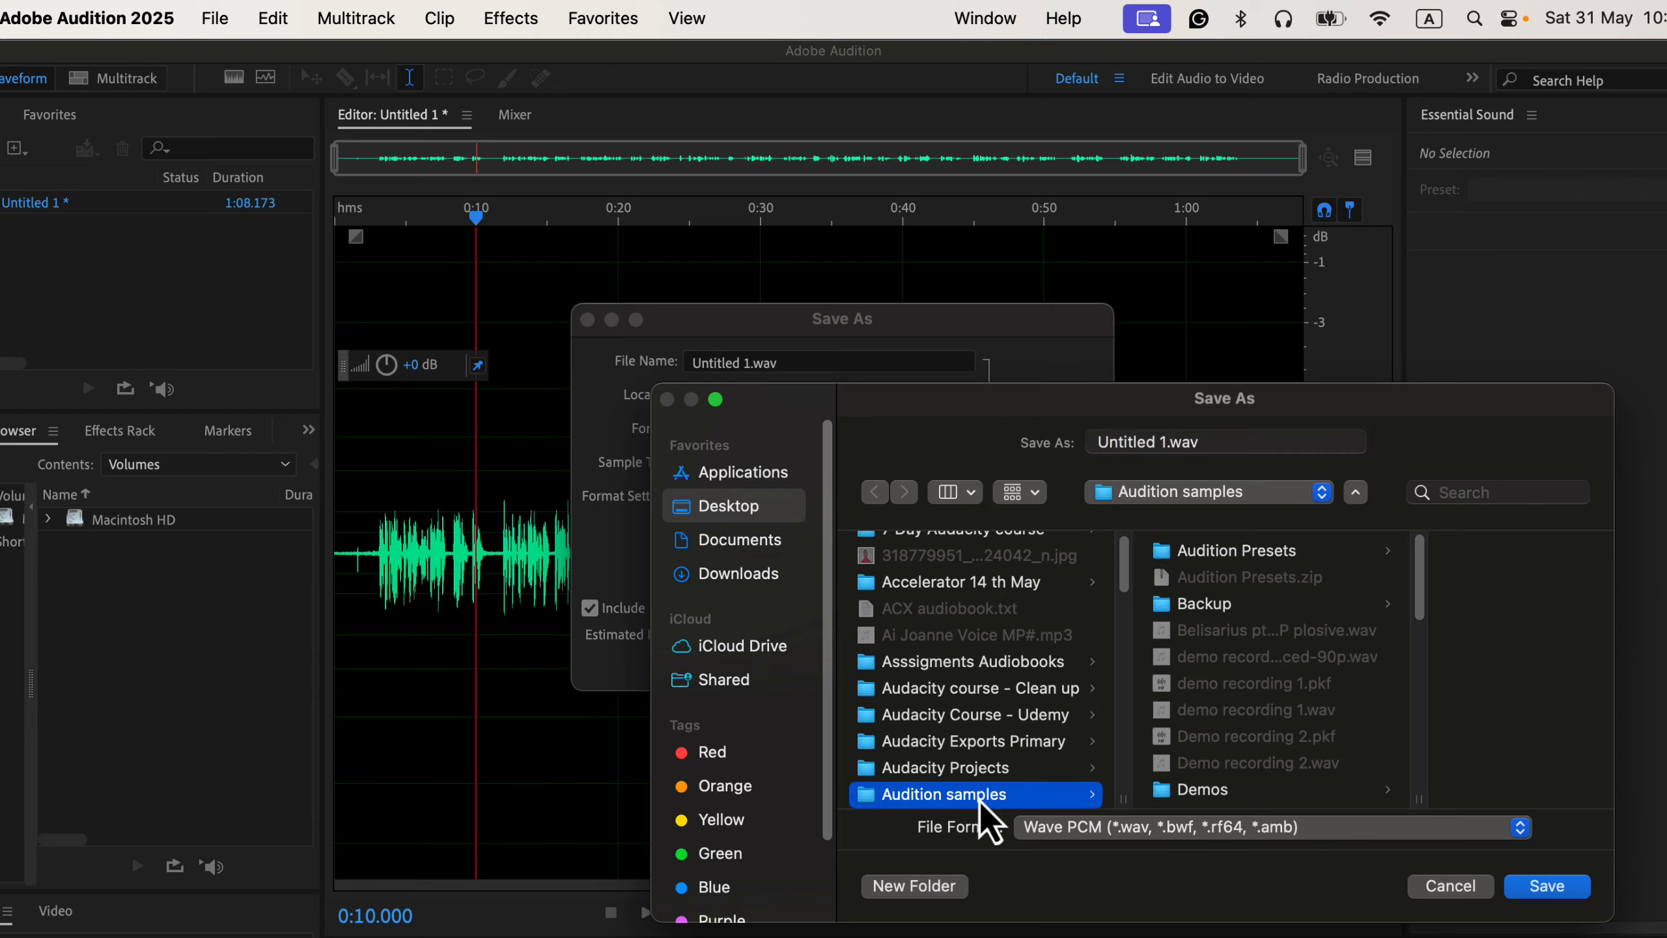
click(1164, 443)
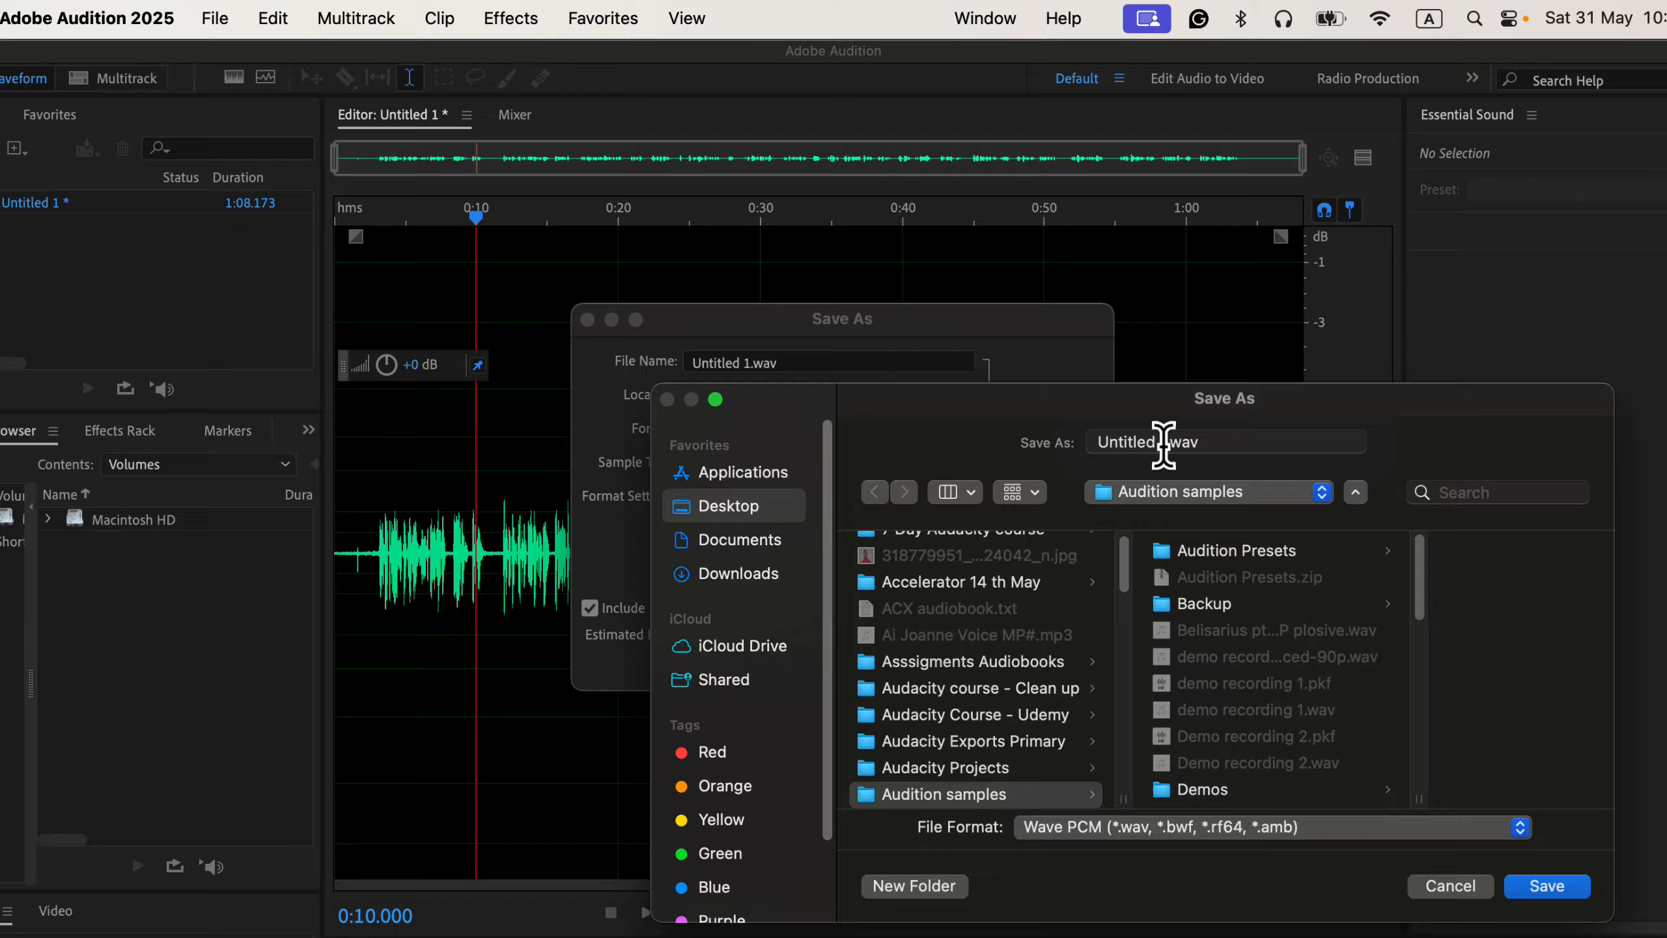
key(BackSpace)
text(Recording )
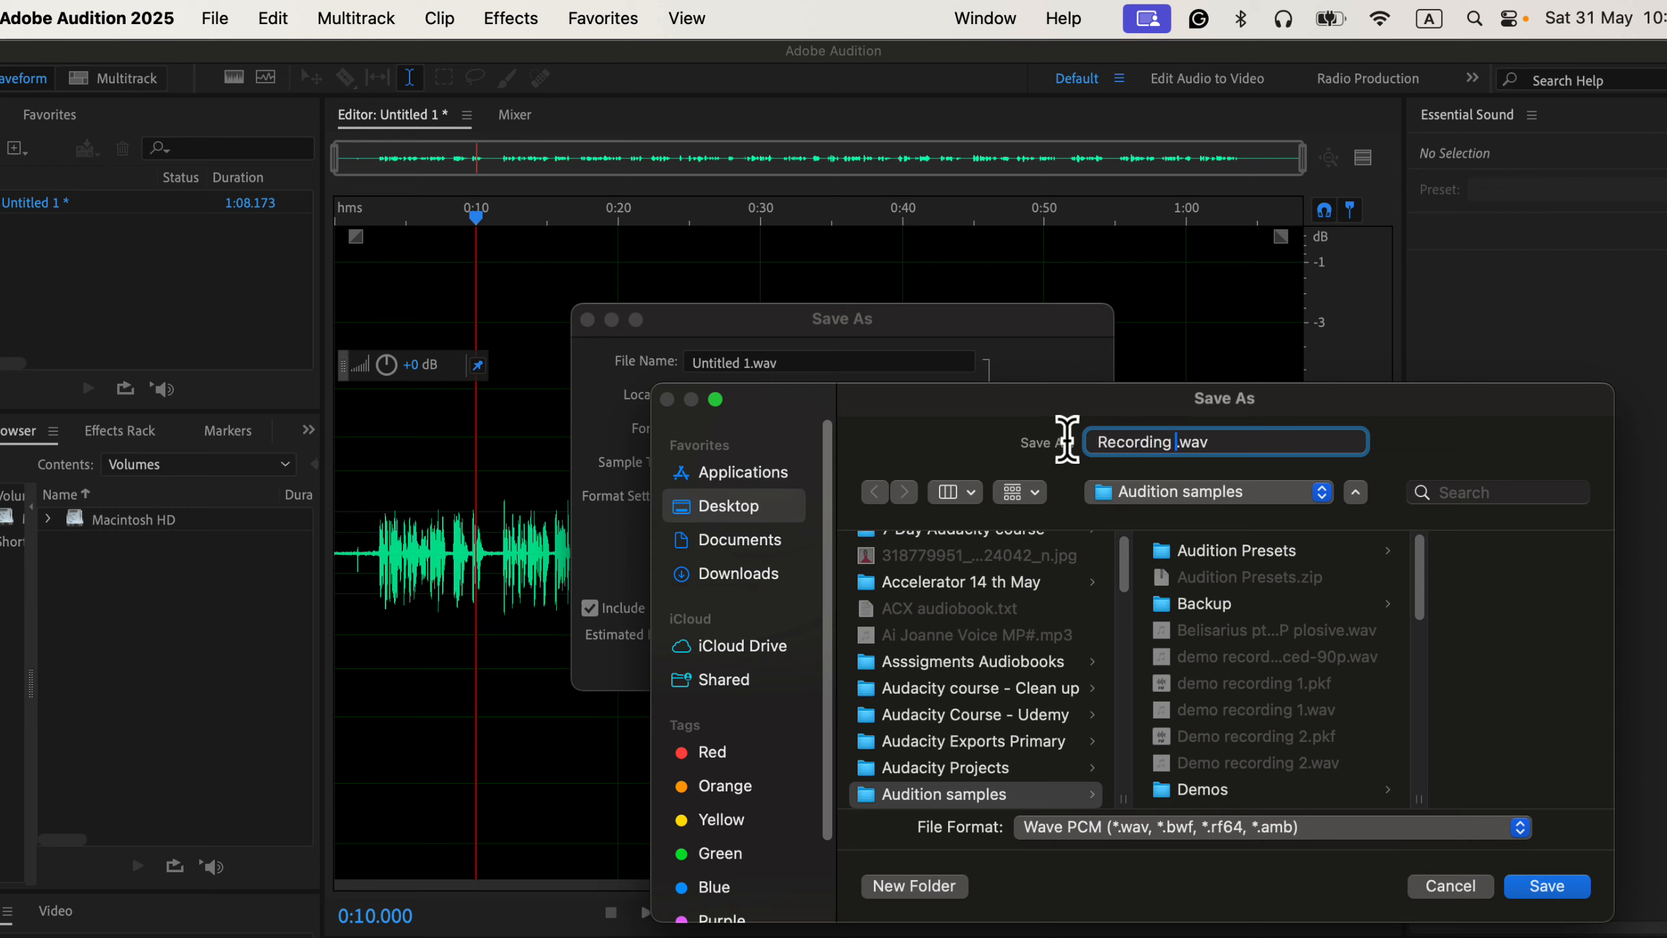
text(Test)
click(1529, 890)
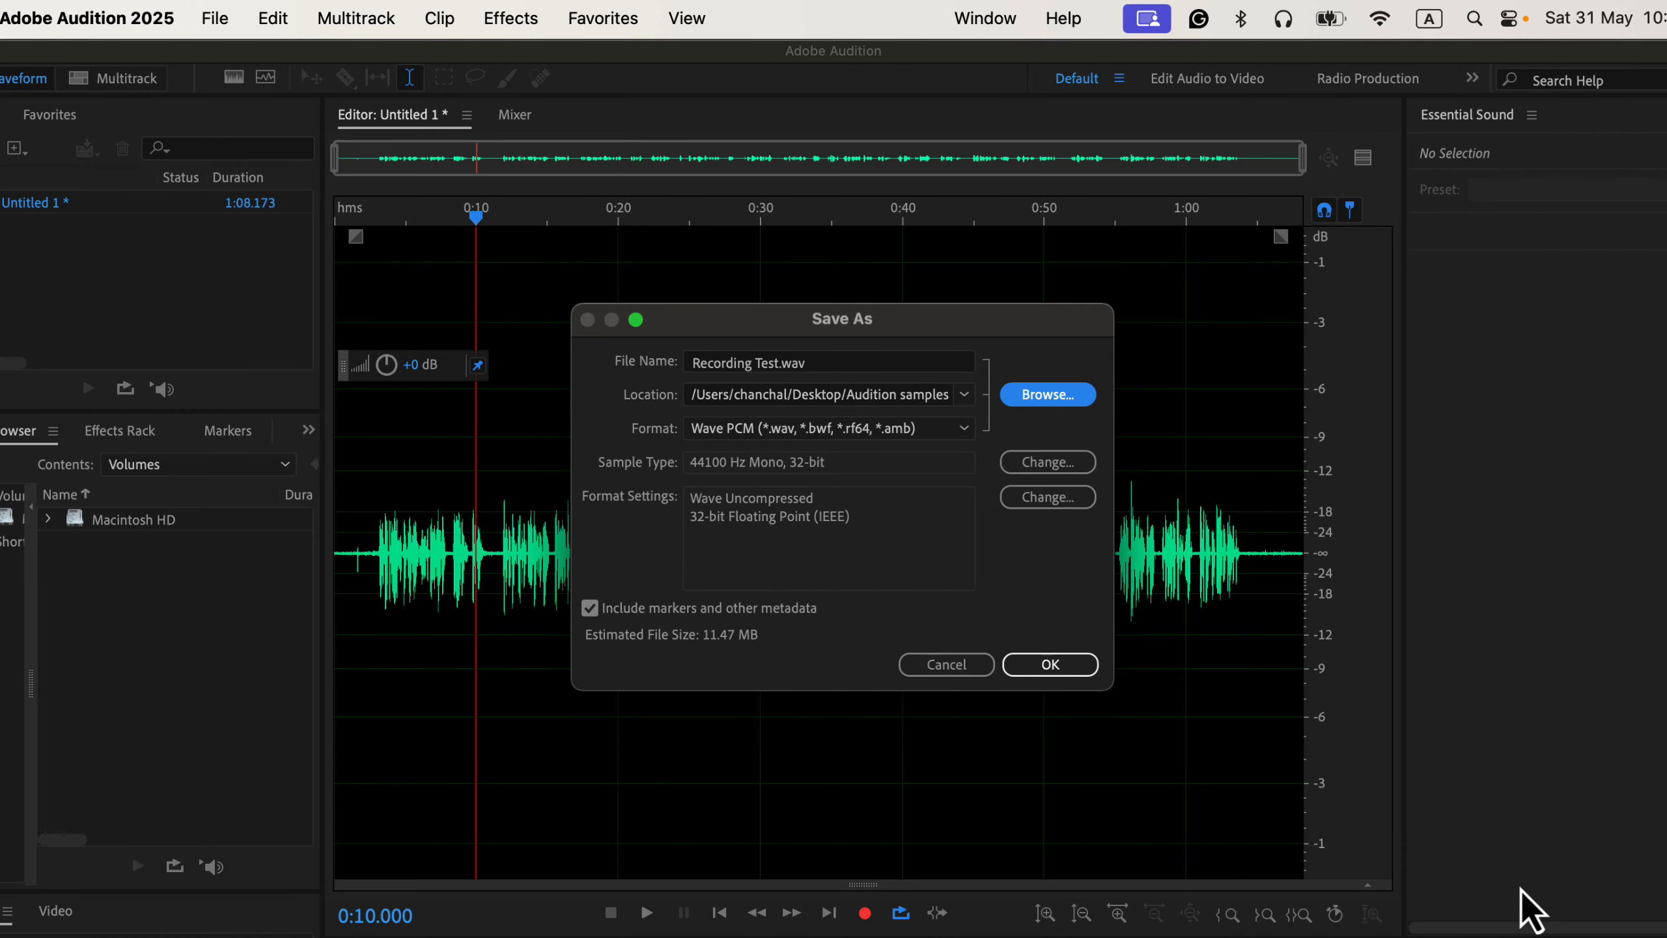
click(1019, 665)
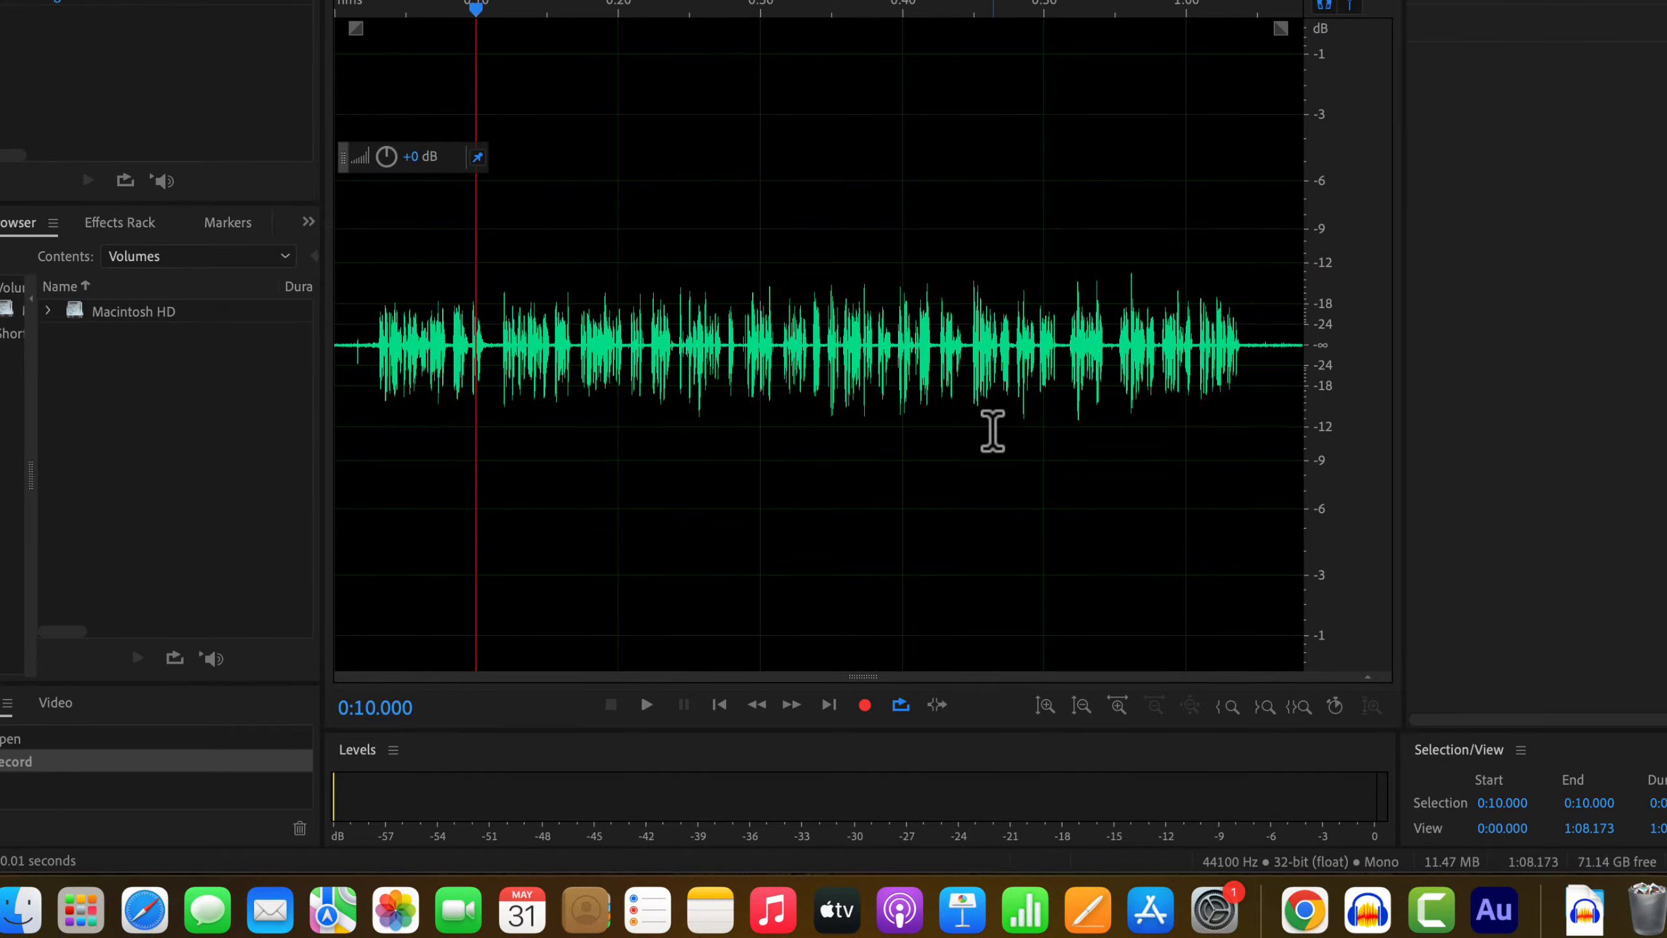
Switch to Finder and locate Recording Test.wav in the Audition samples folder on the Desktop
click(18, 910)
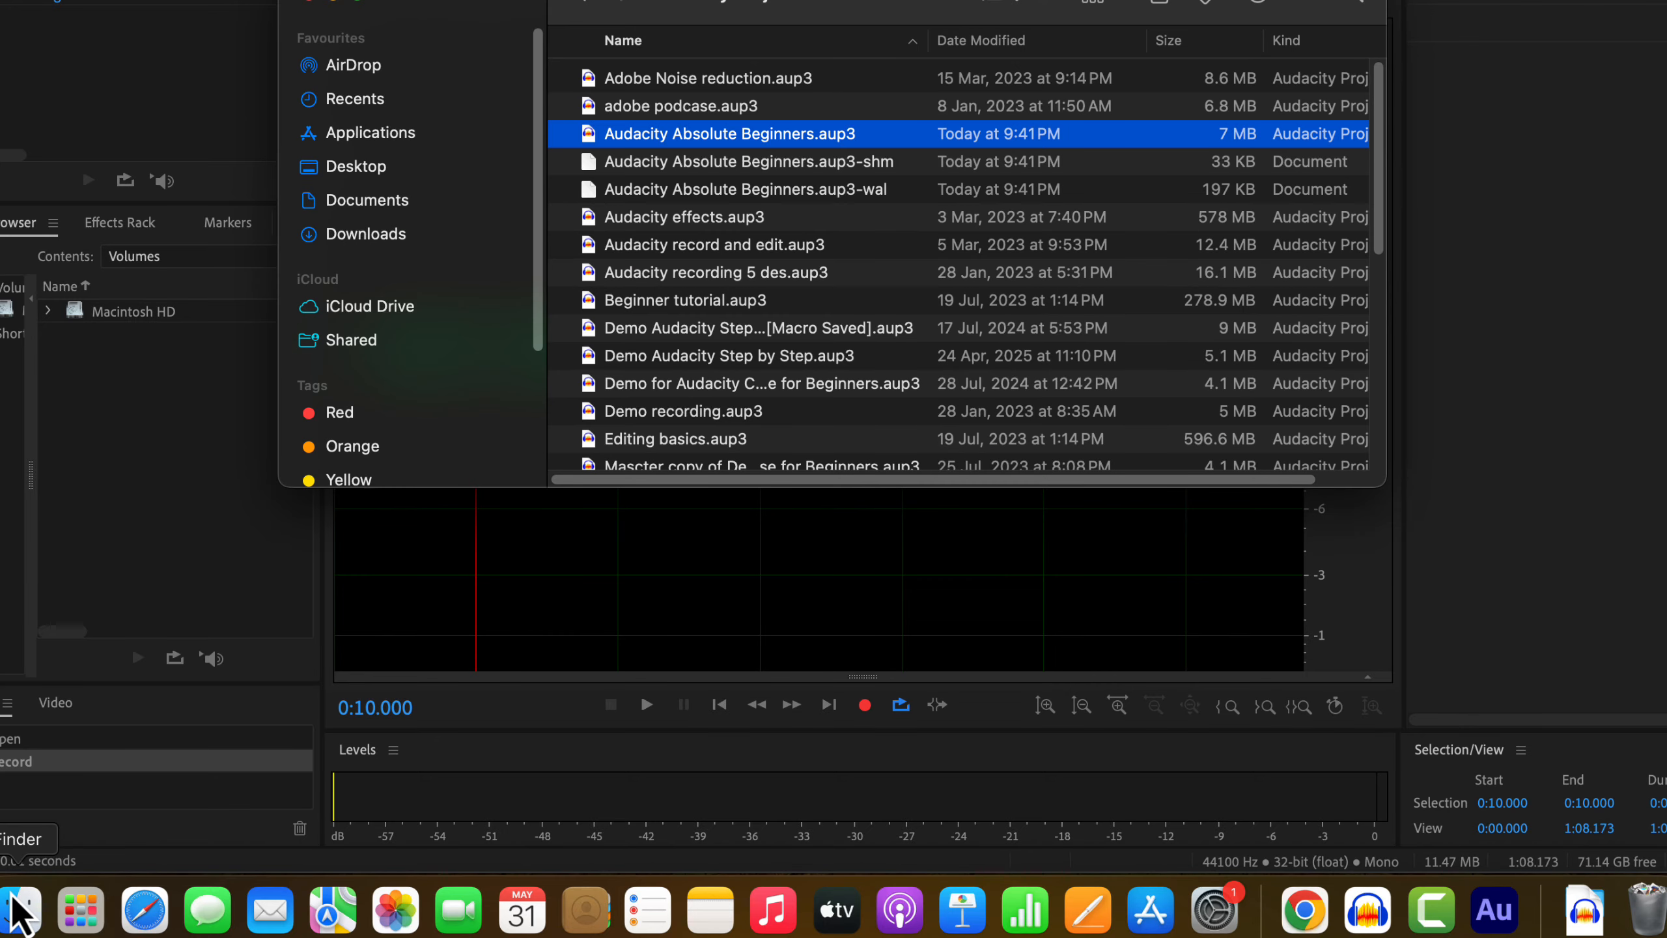
click(382, 177)
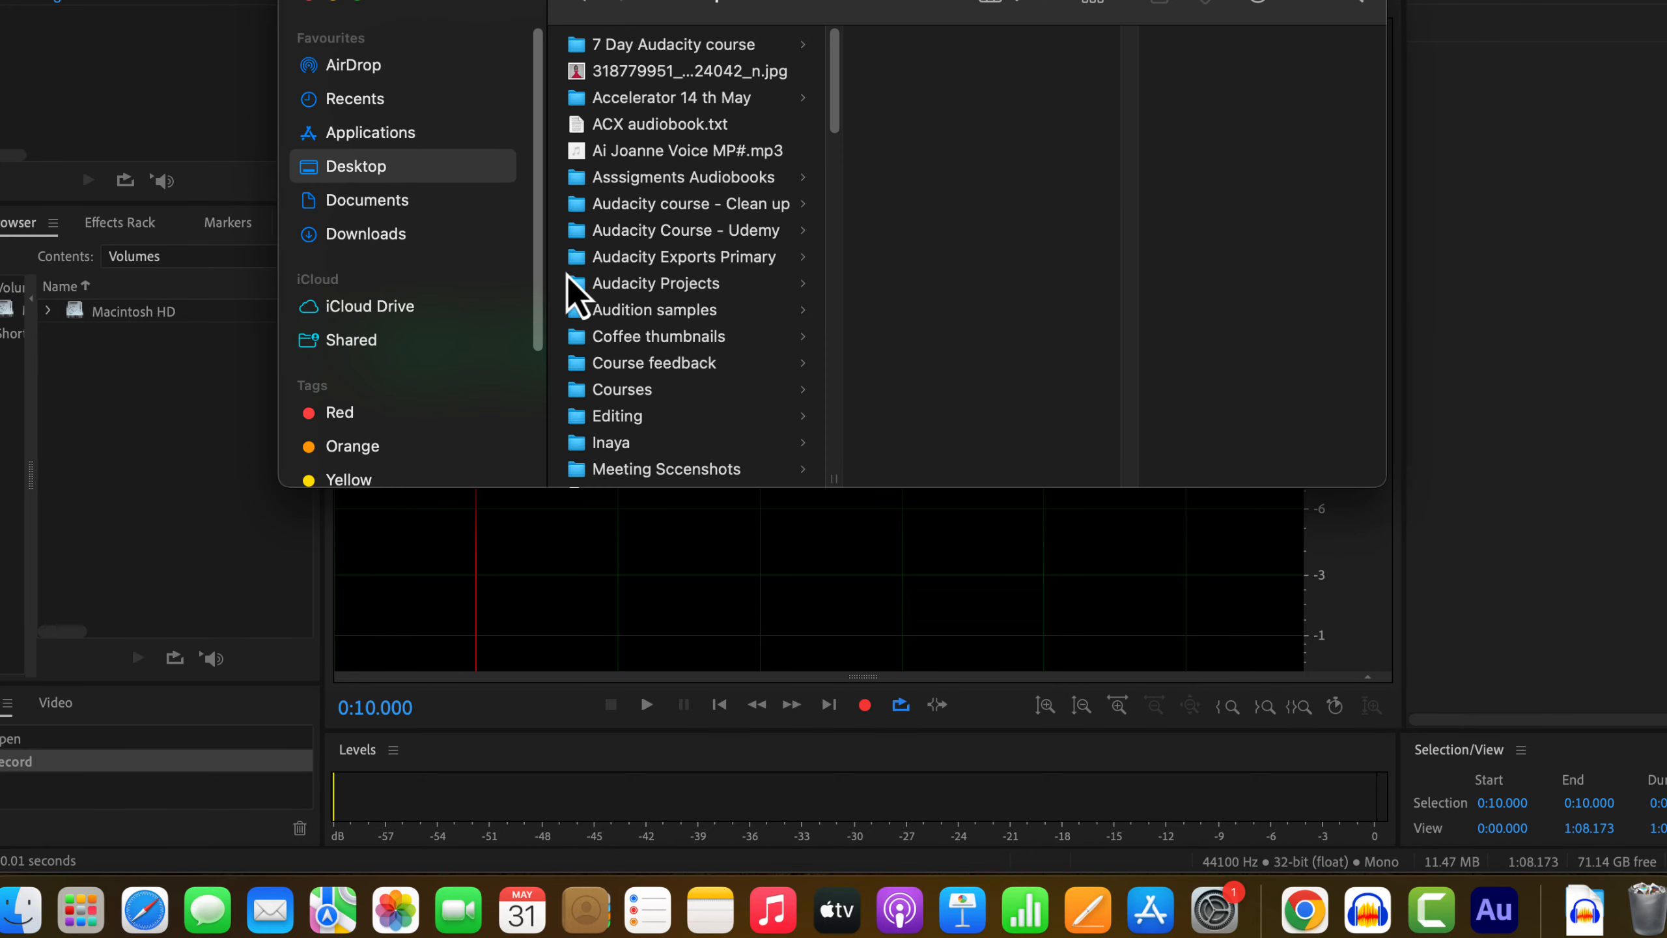
click(630, 304)
scroll(956, 323, down, 5)
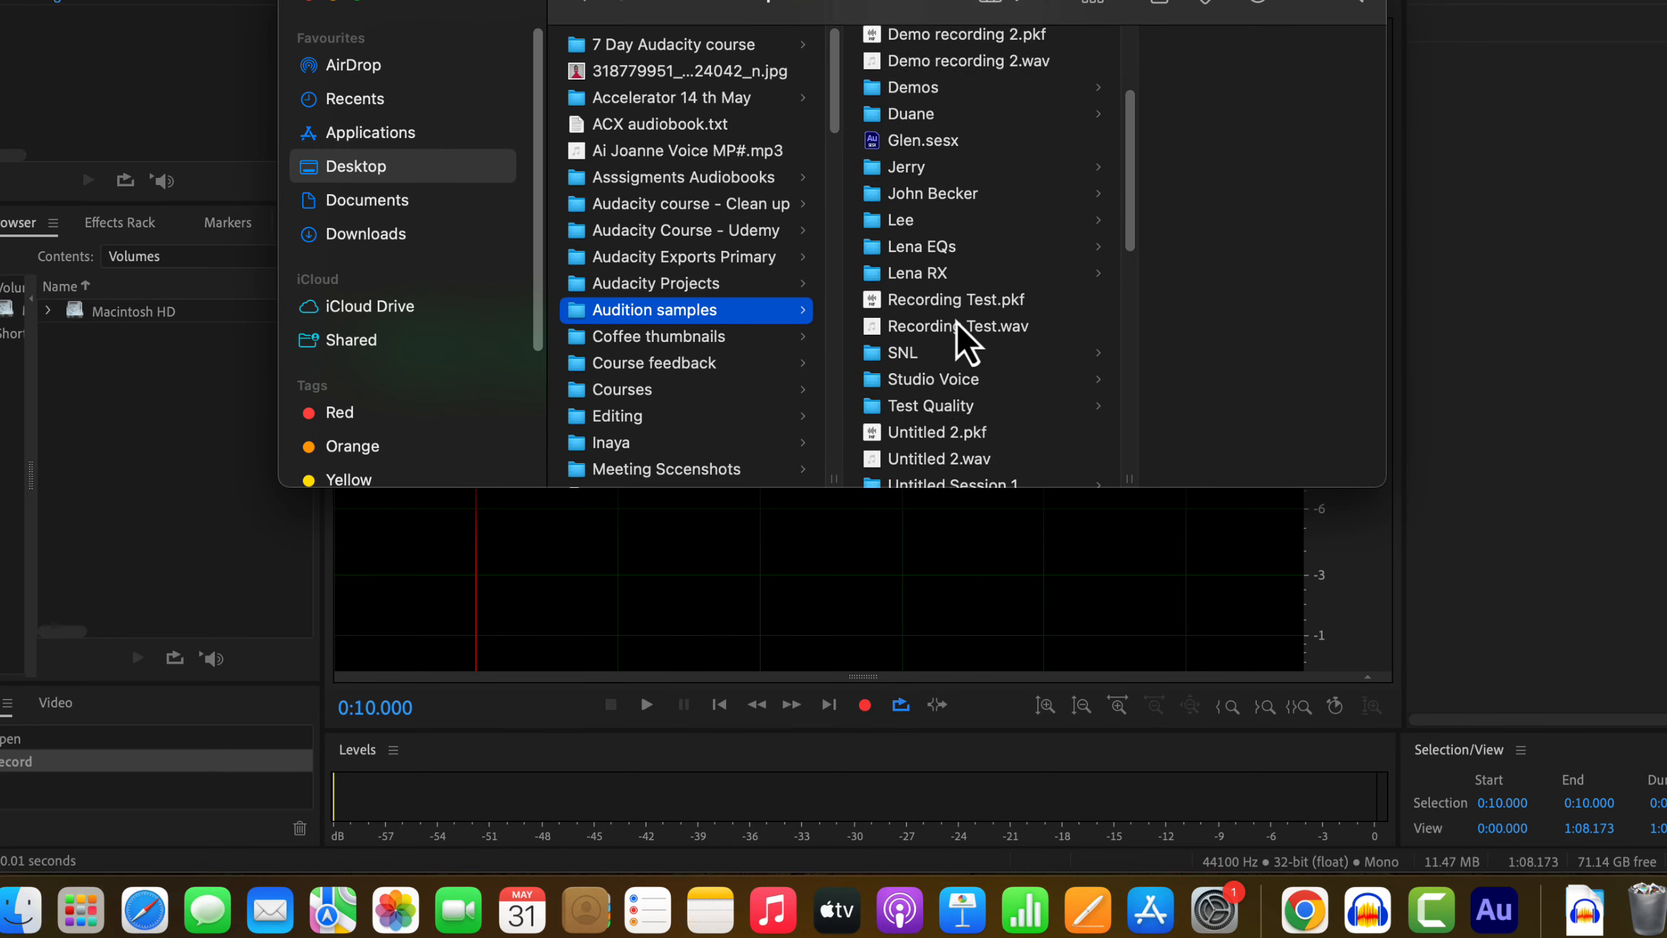
click(990, 233)
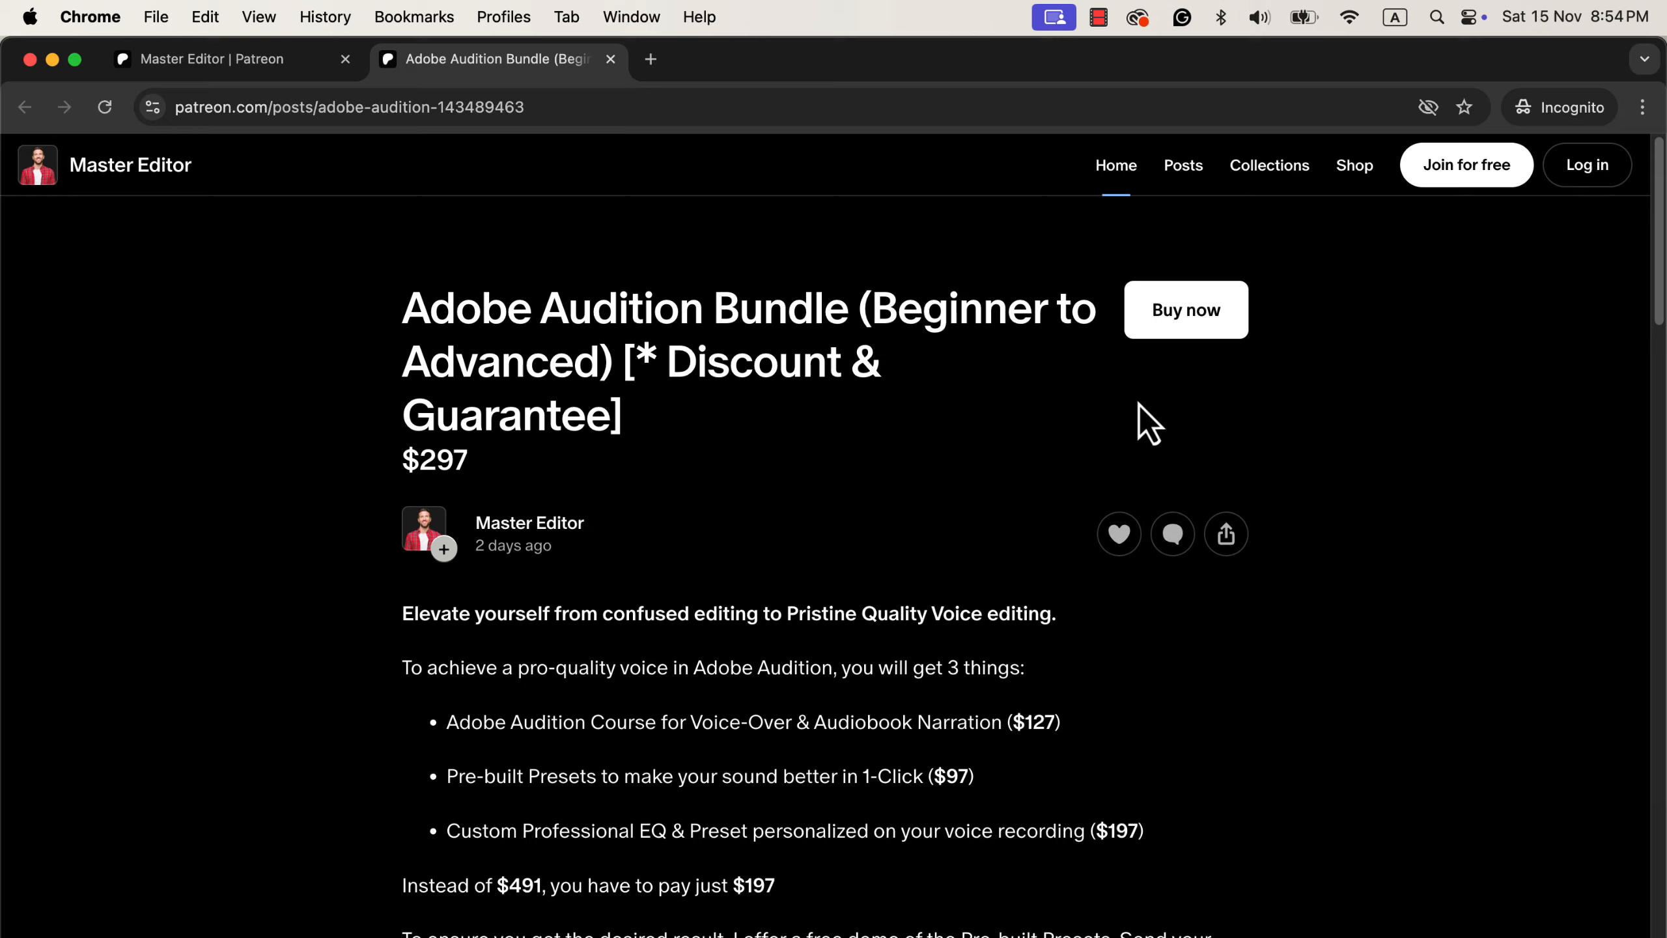
Read through the Adobe Audition Bundle description on the Patreon page
scroll(1139, 403, down, 4)
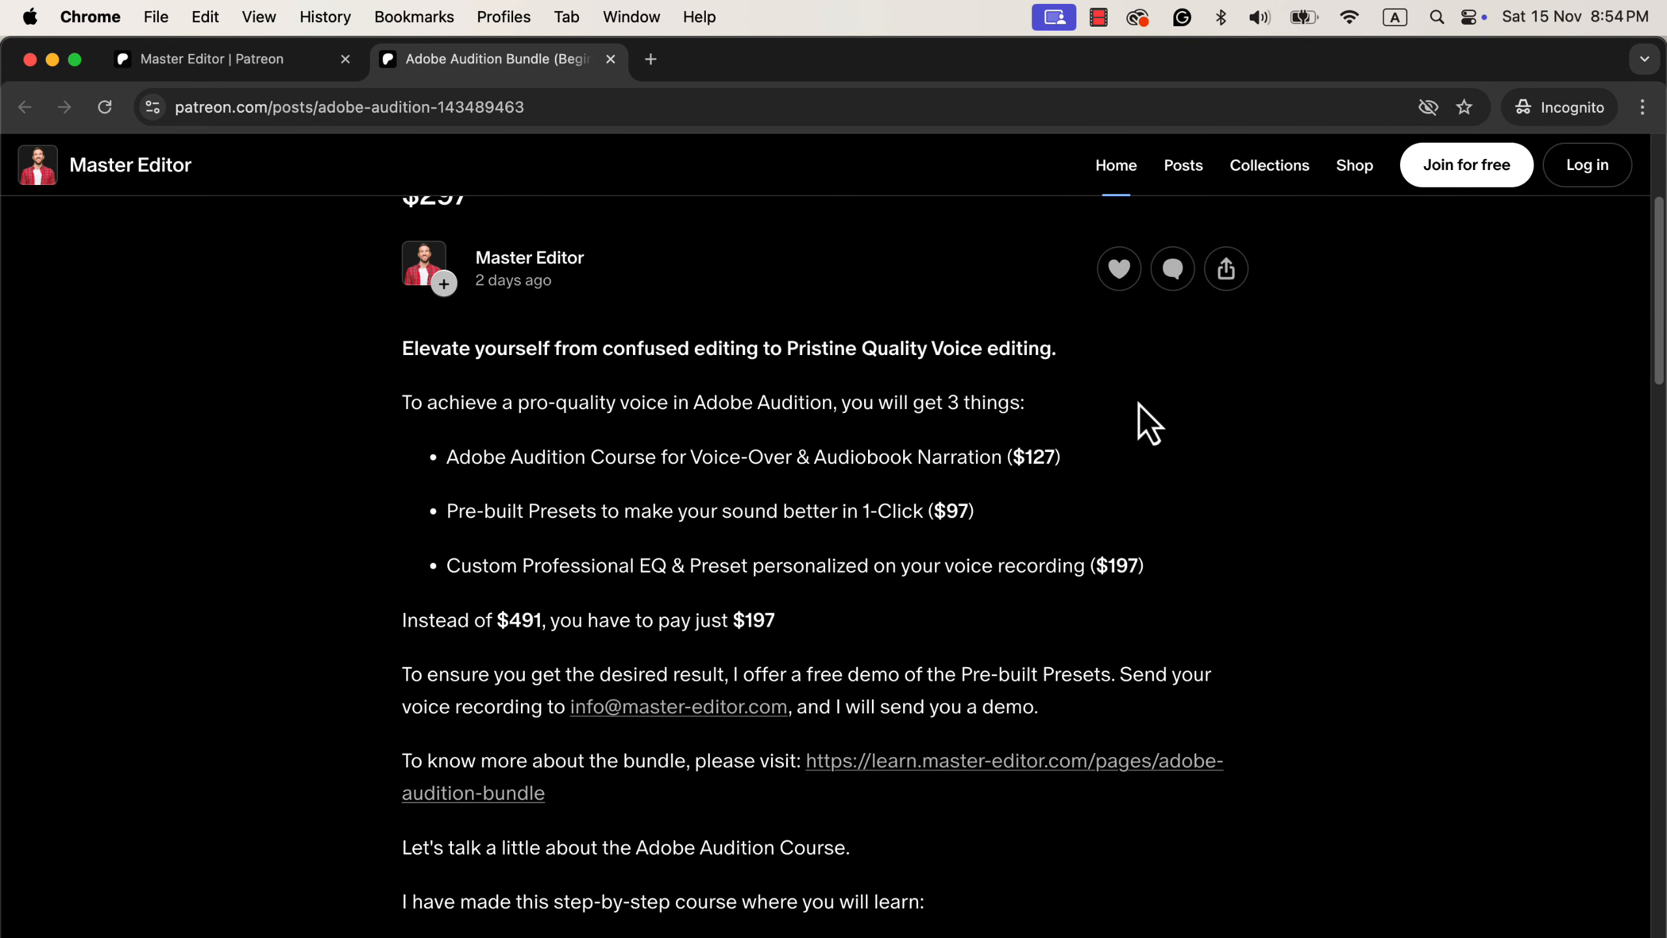
scroll(1240, 460, down, 10)
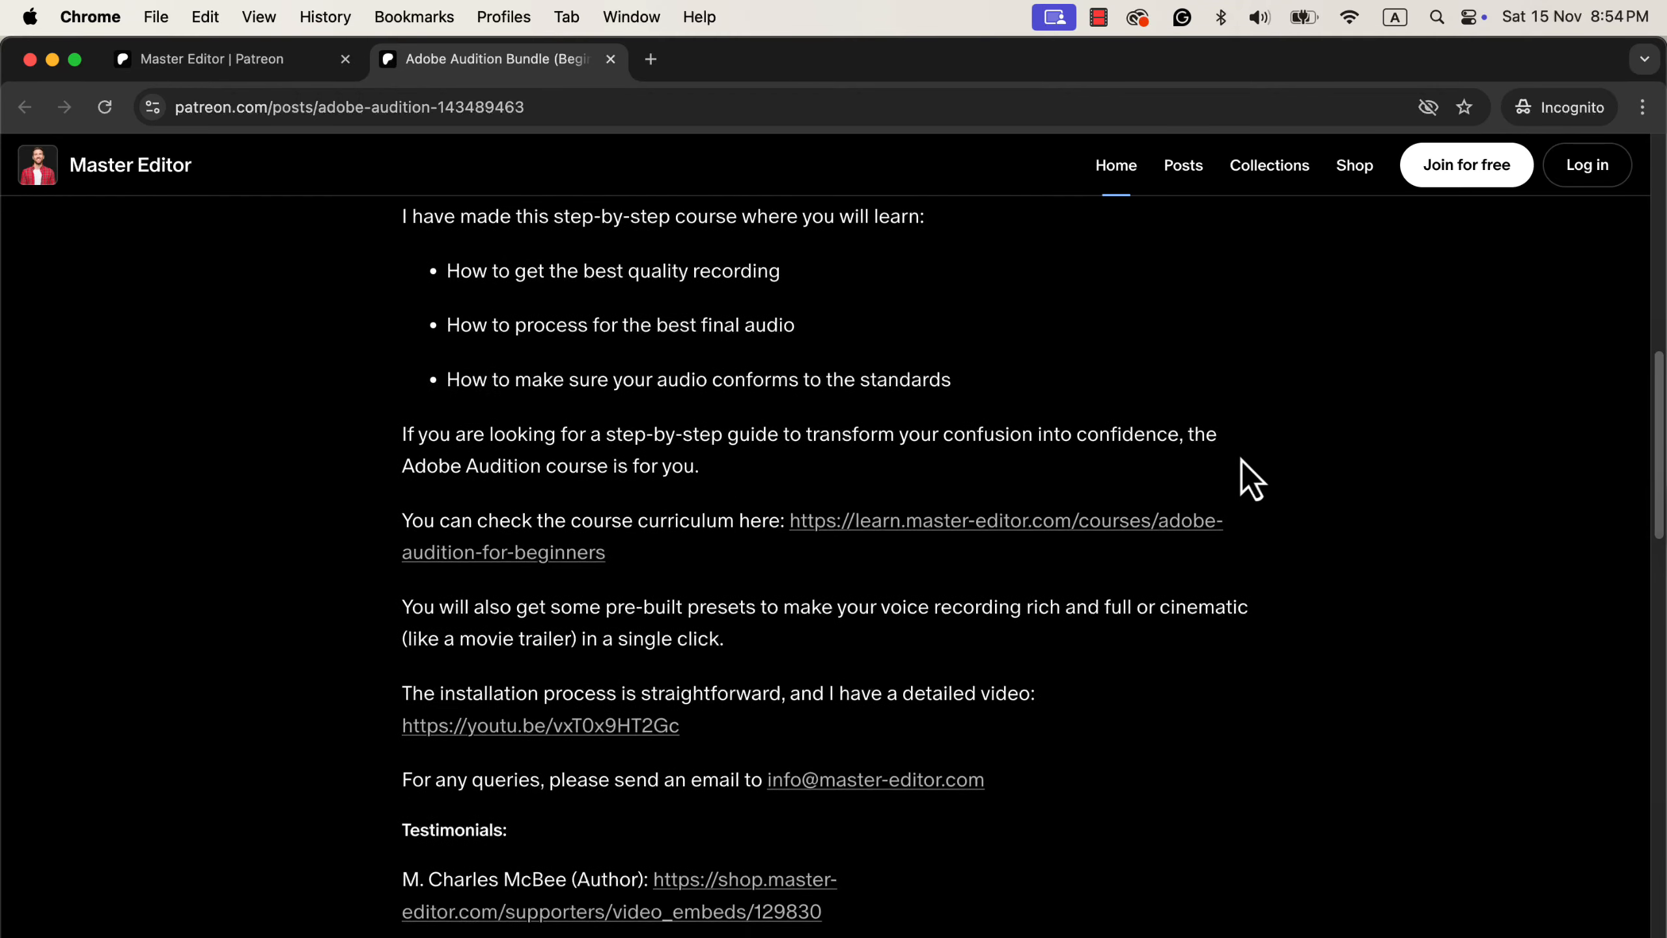
scroll(1240, 458, down, 5)
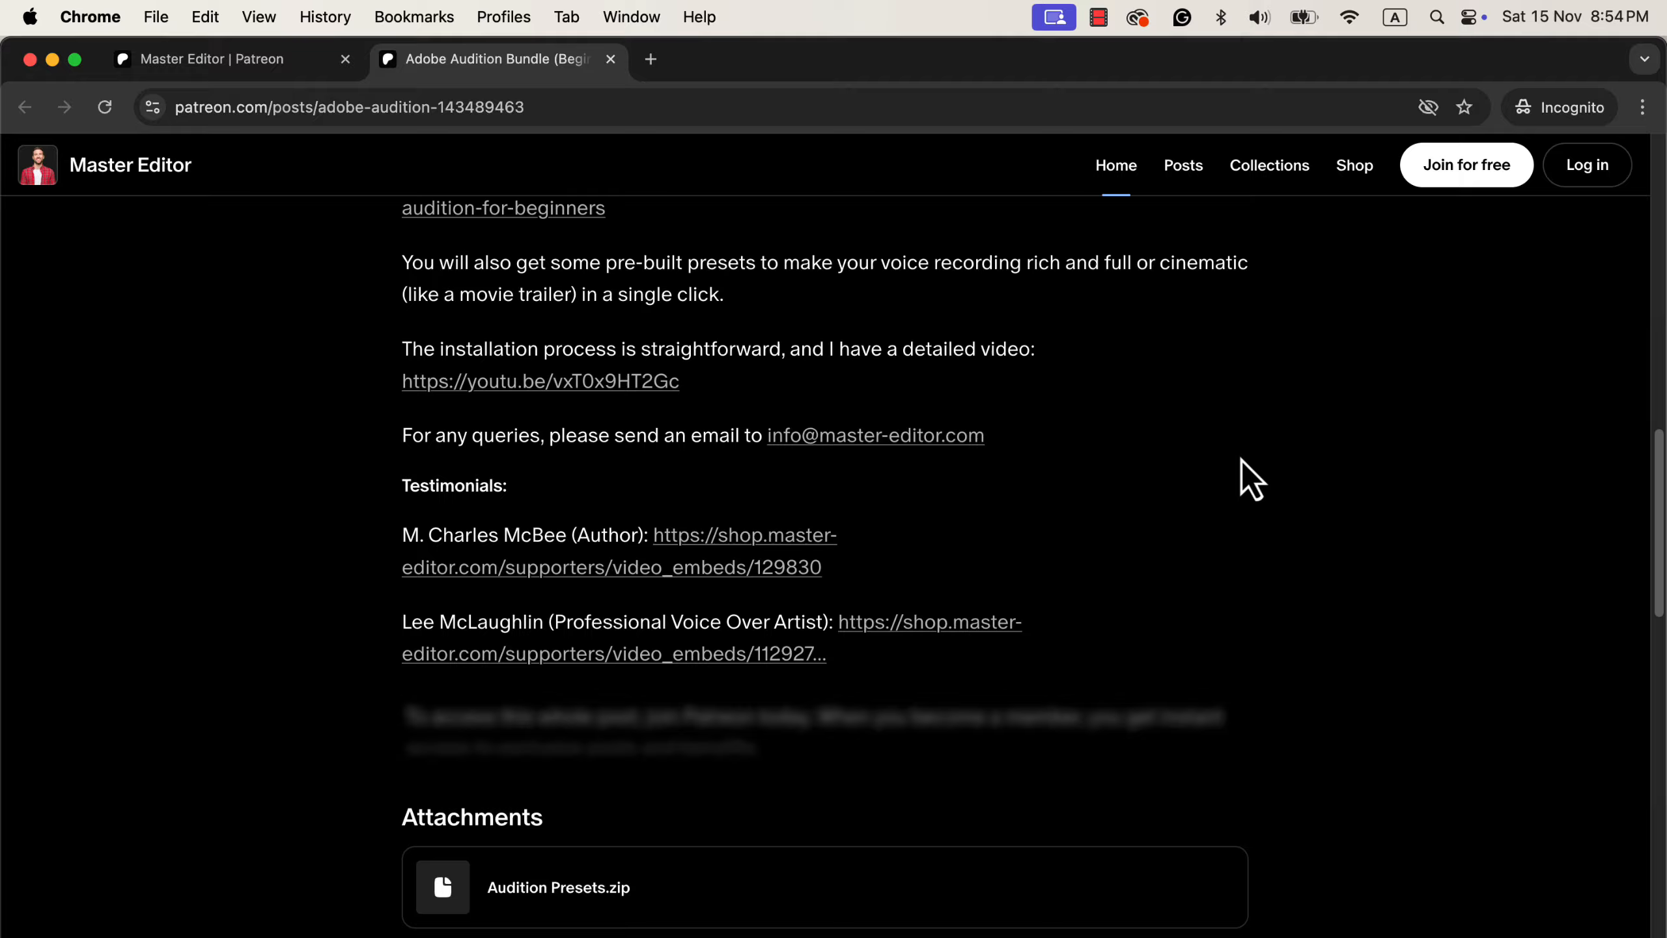
scroll(1240, 459, up, 15)
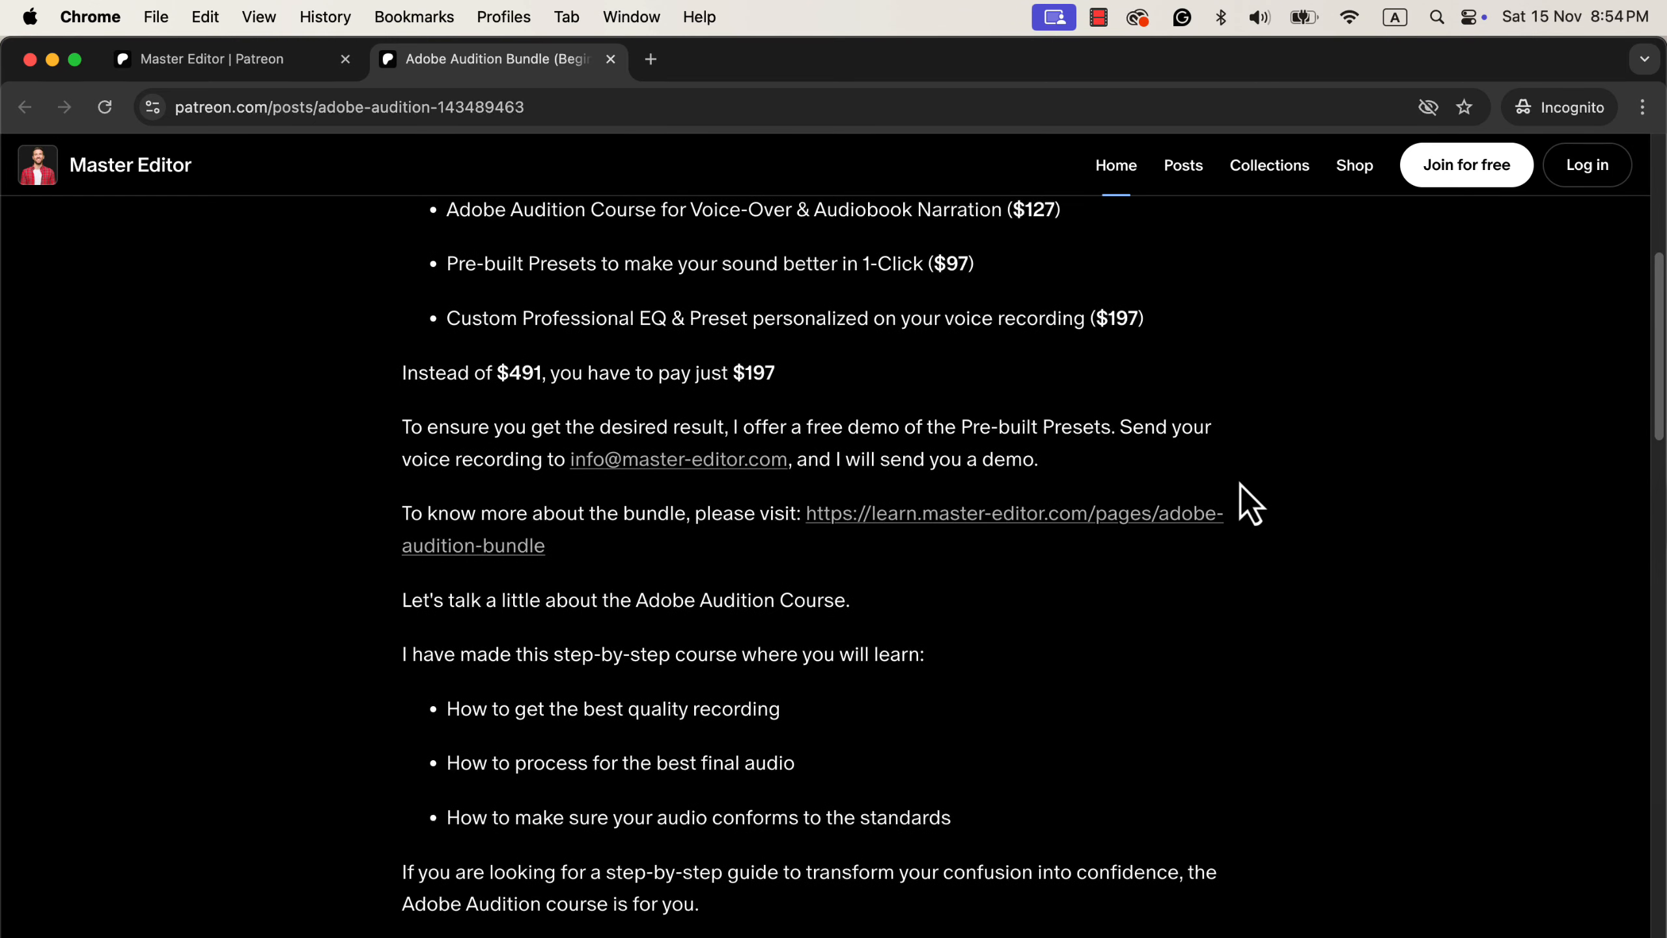
scroll(1248, 551, up, 4)
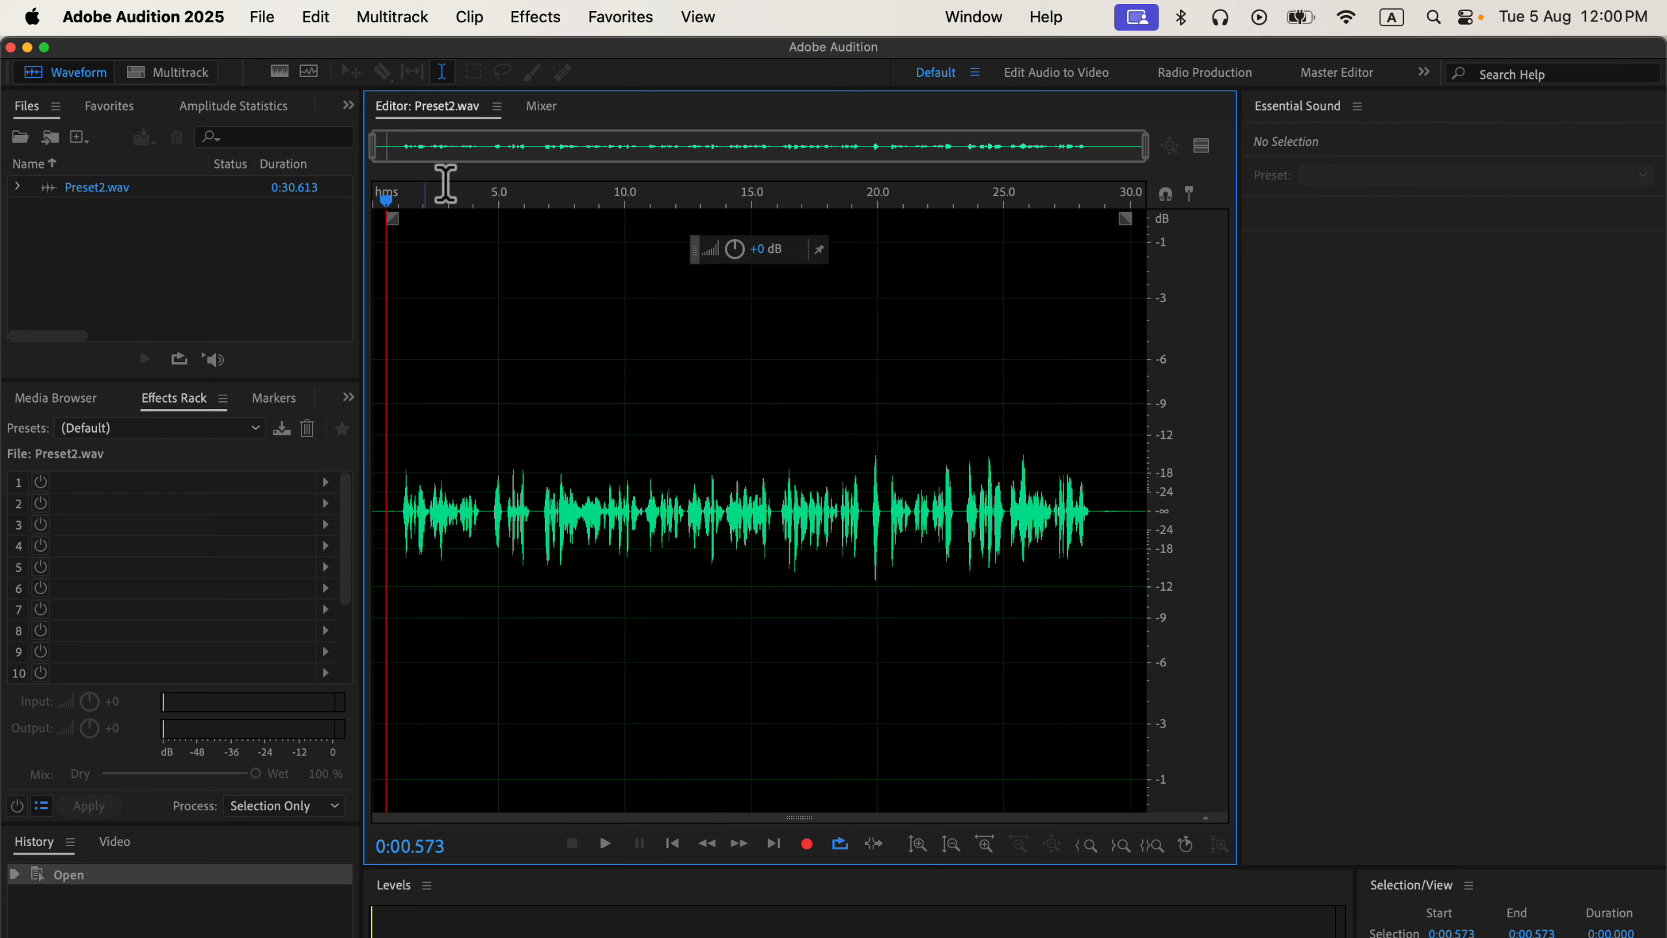
click(539, 14)
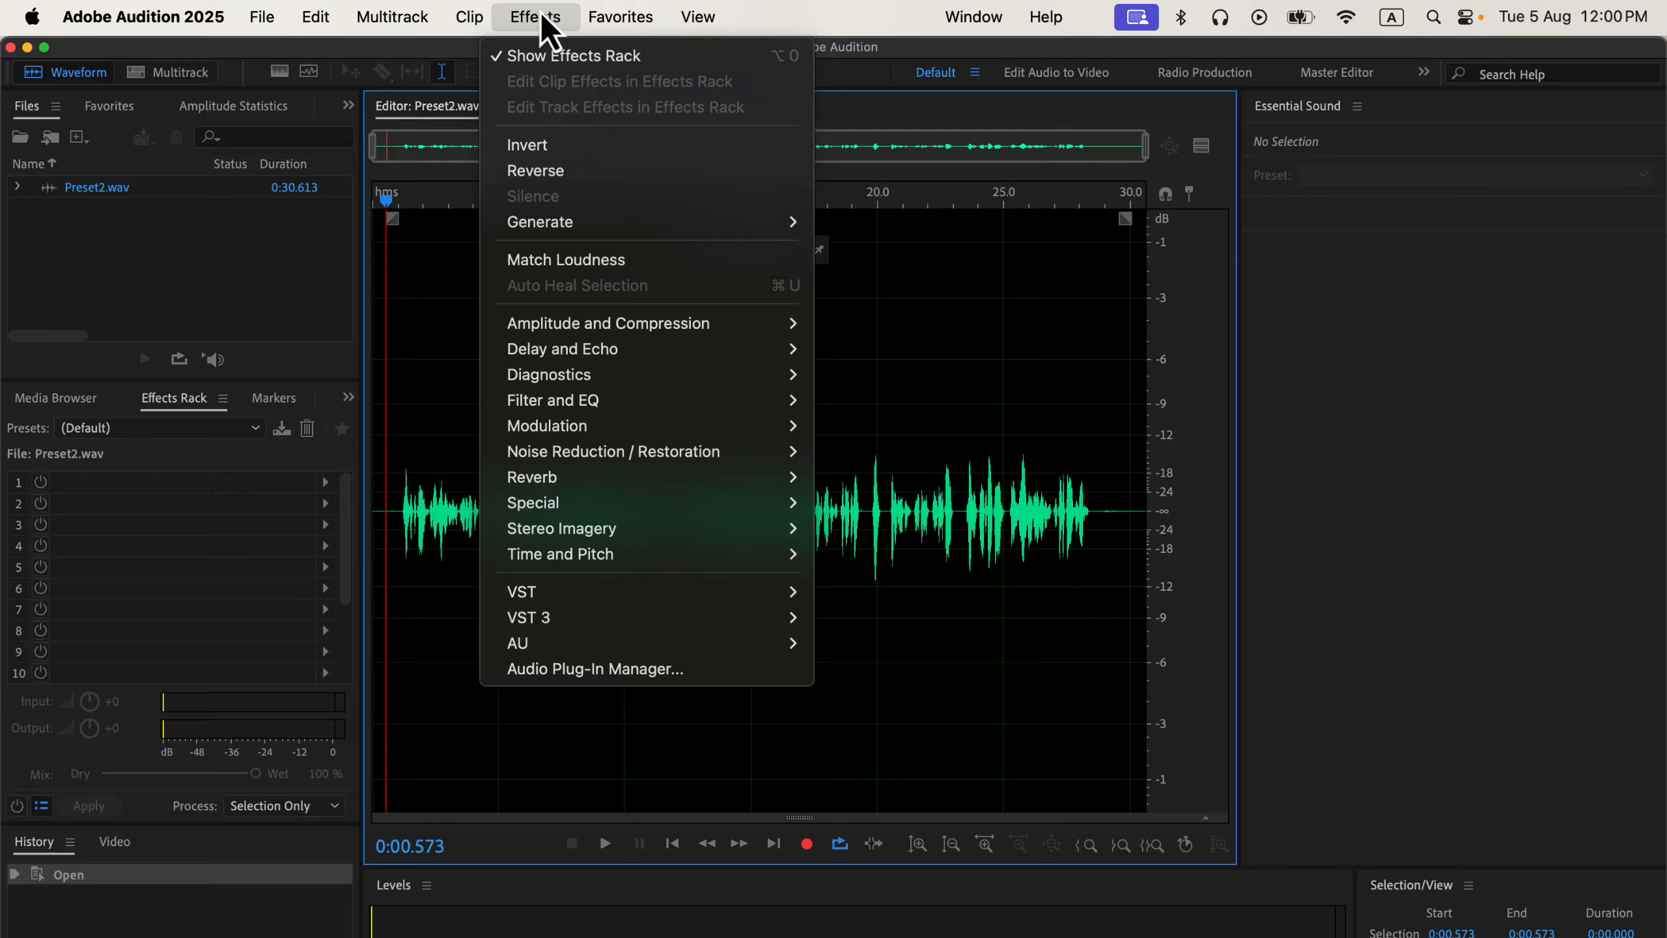
mouse_move(579, 326)
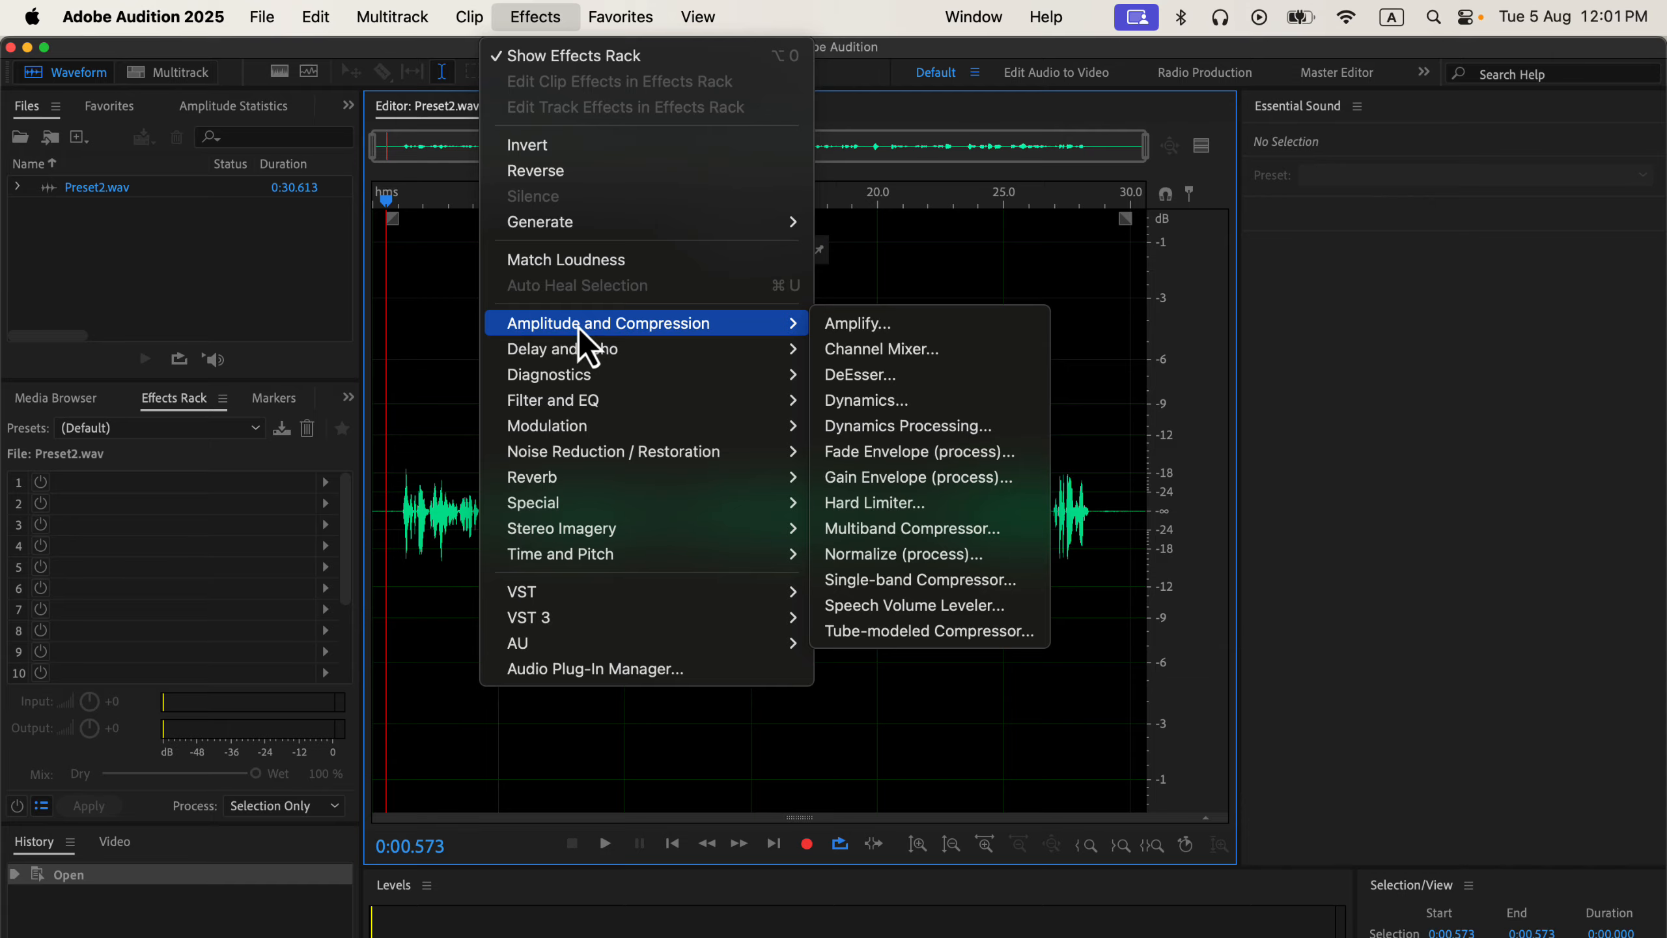
mouse_move(610, 457)
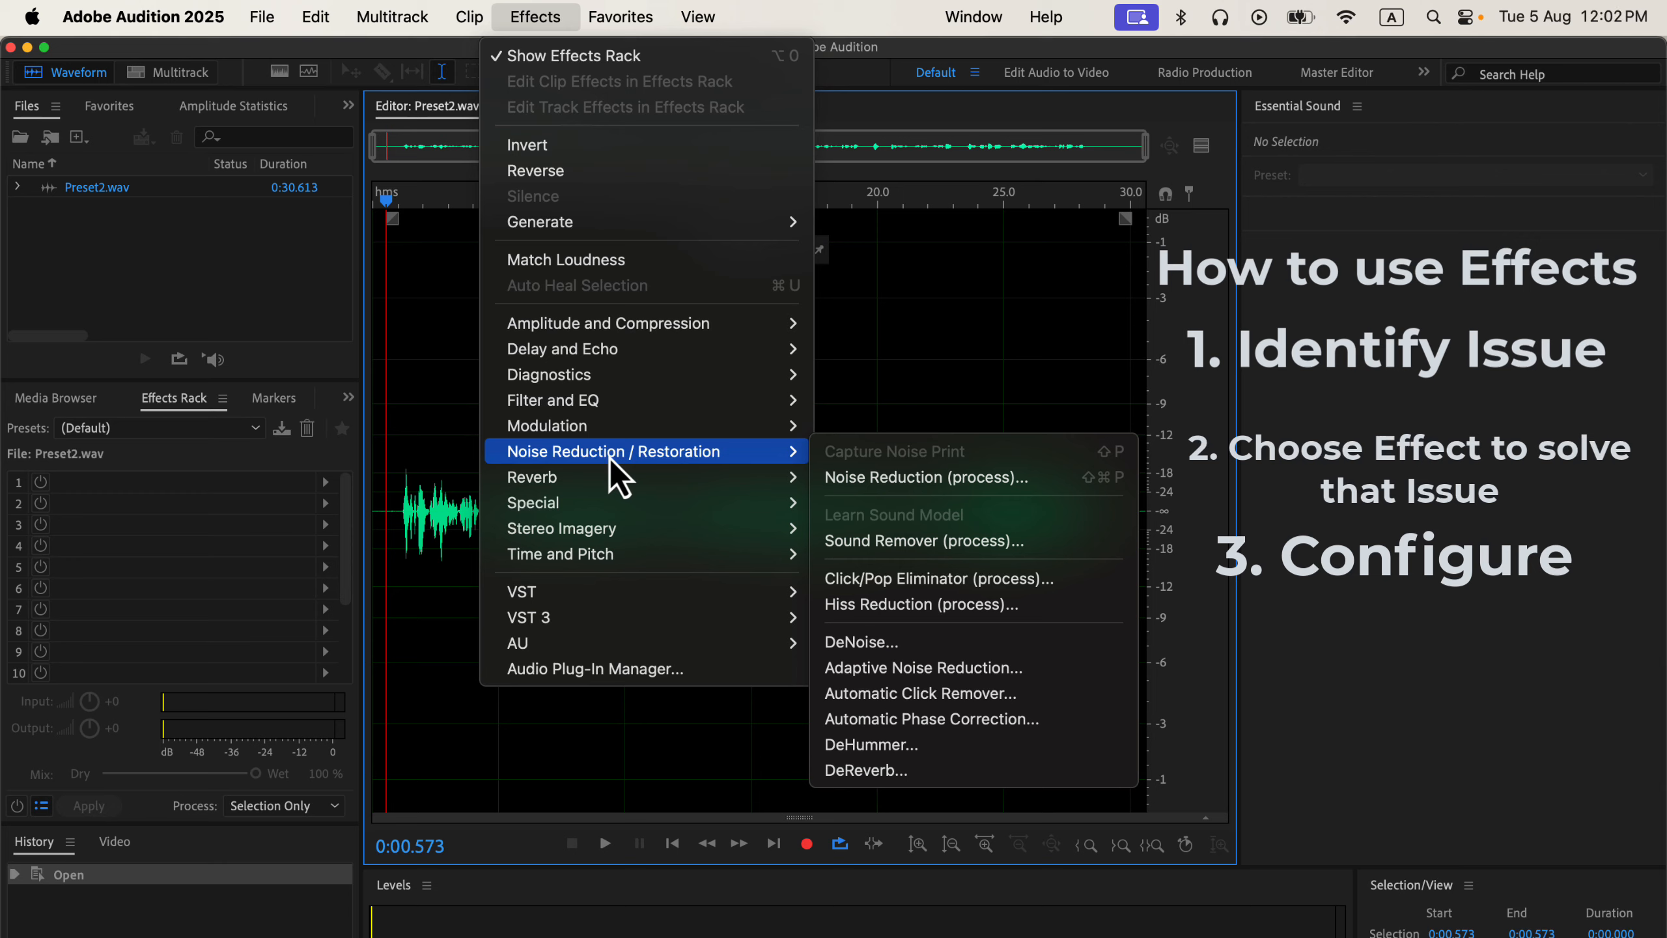
mouse_move(633, 325)
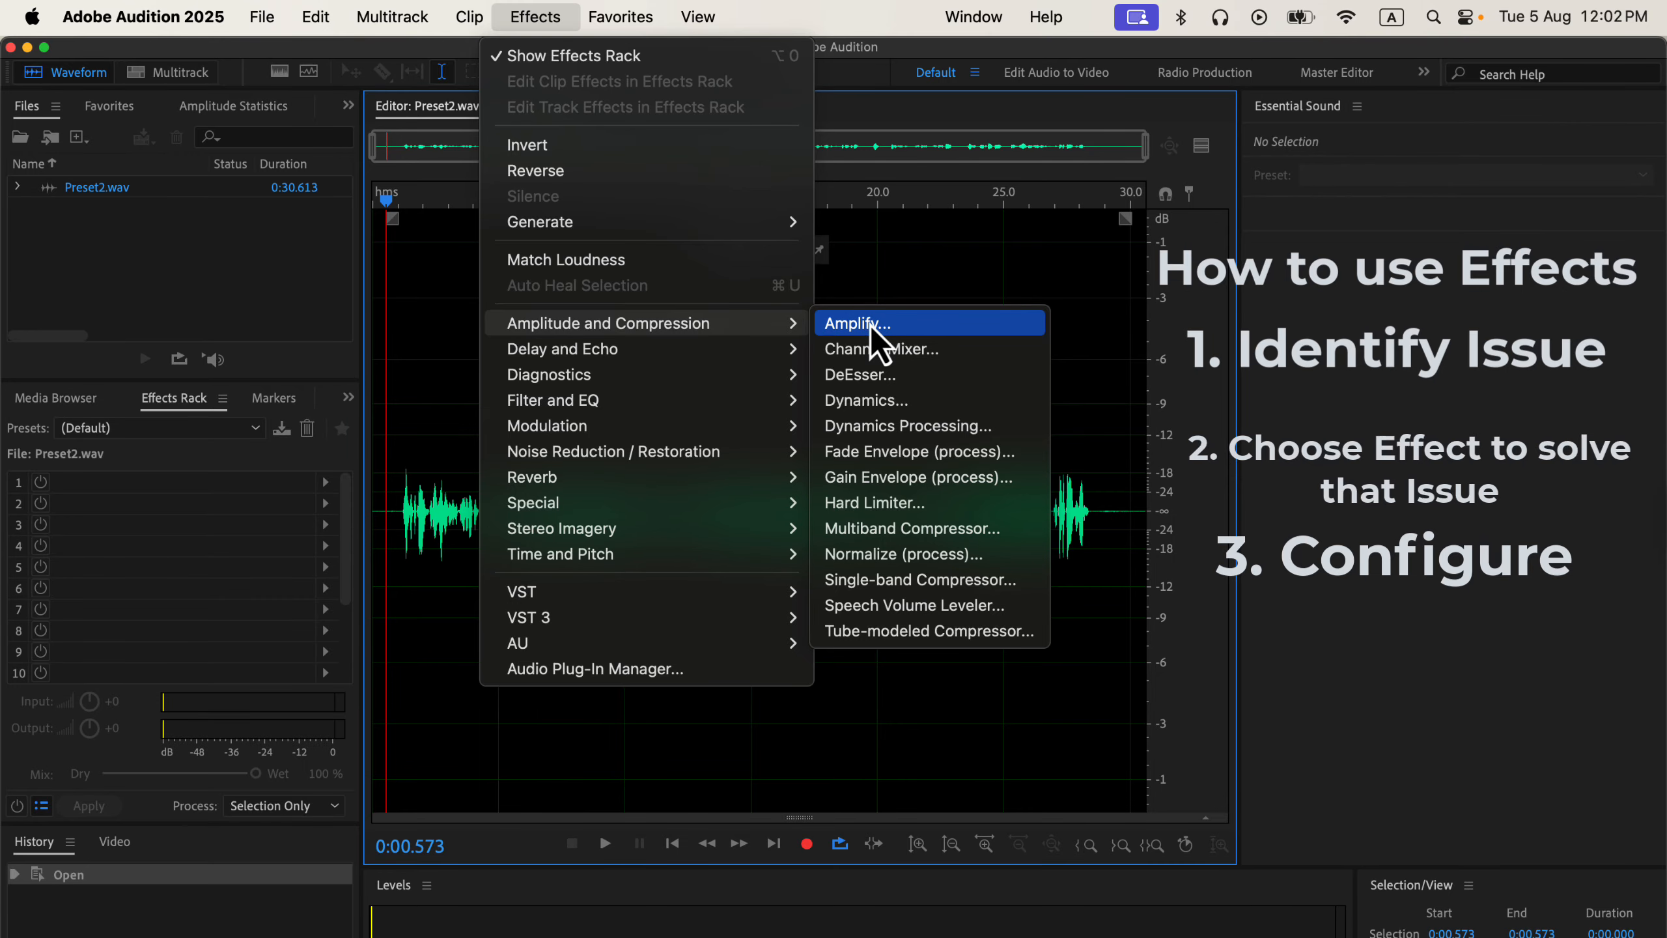
click(1003, 559)
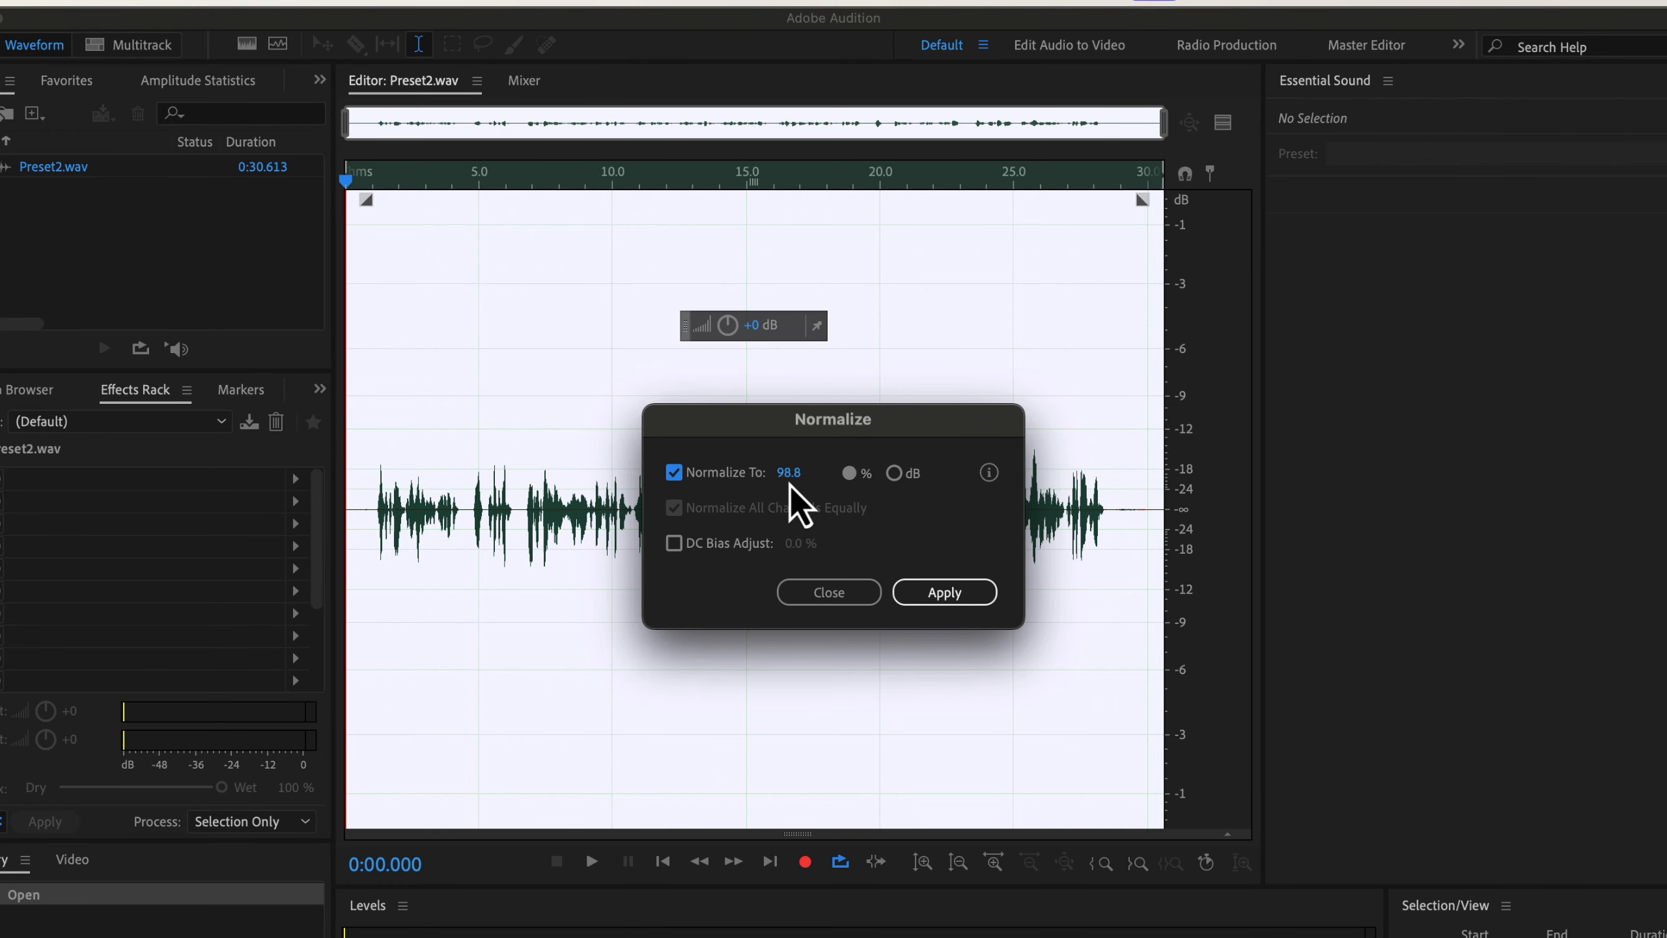
click(895, 474)
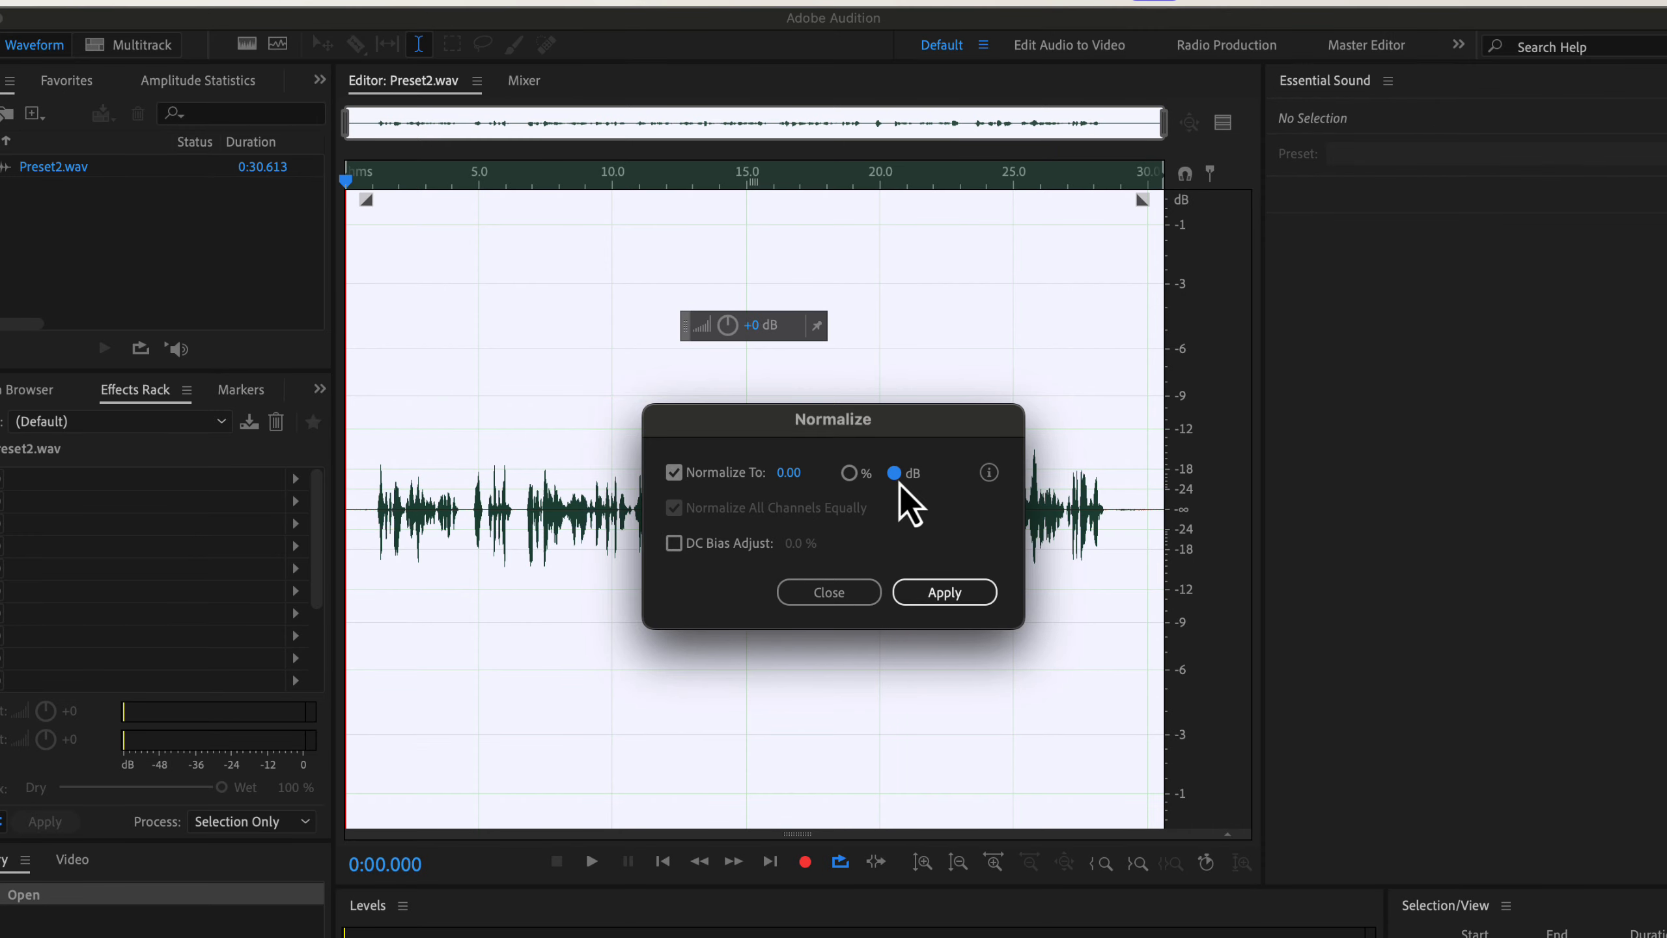
click(798, 474)
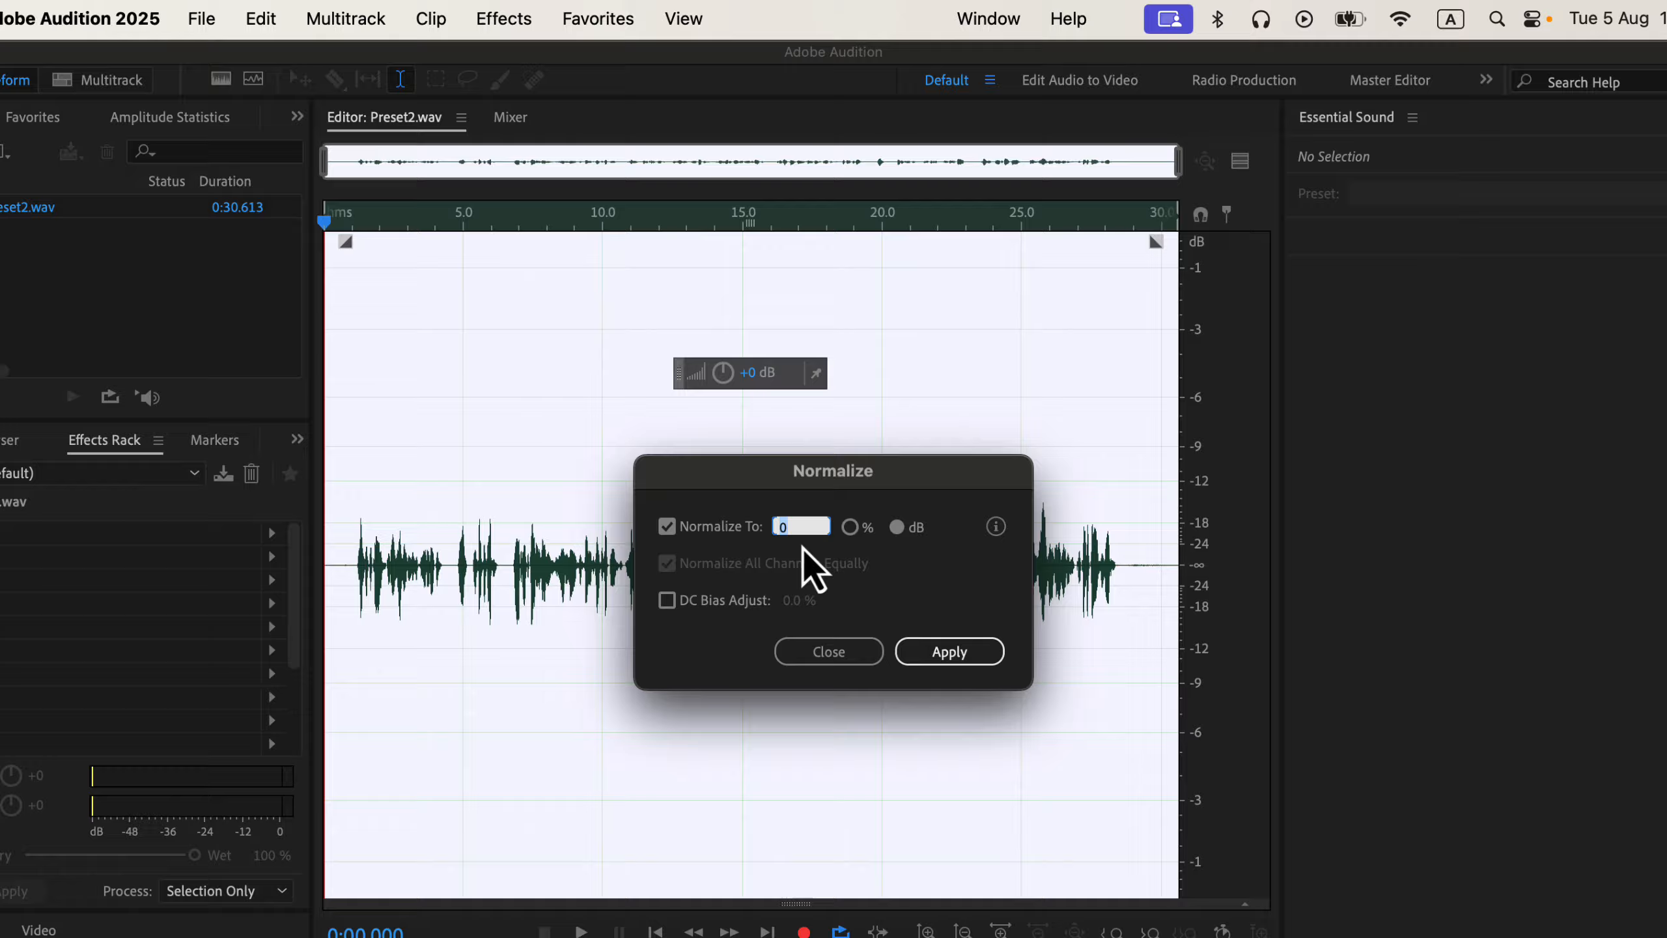
text(-3)
key(BackSpace)
key(BackSpace)
text(1)
key(BackSpace)
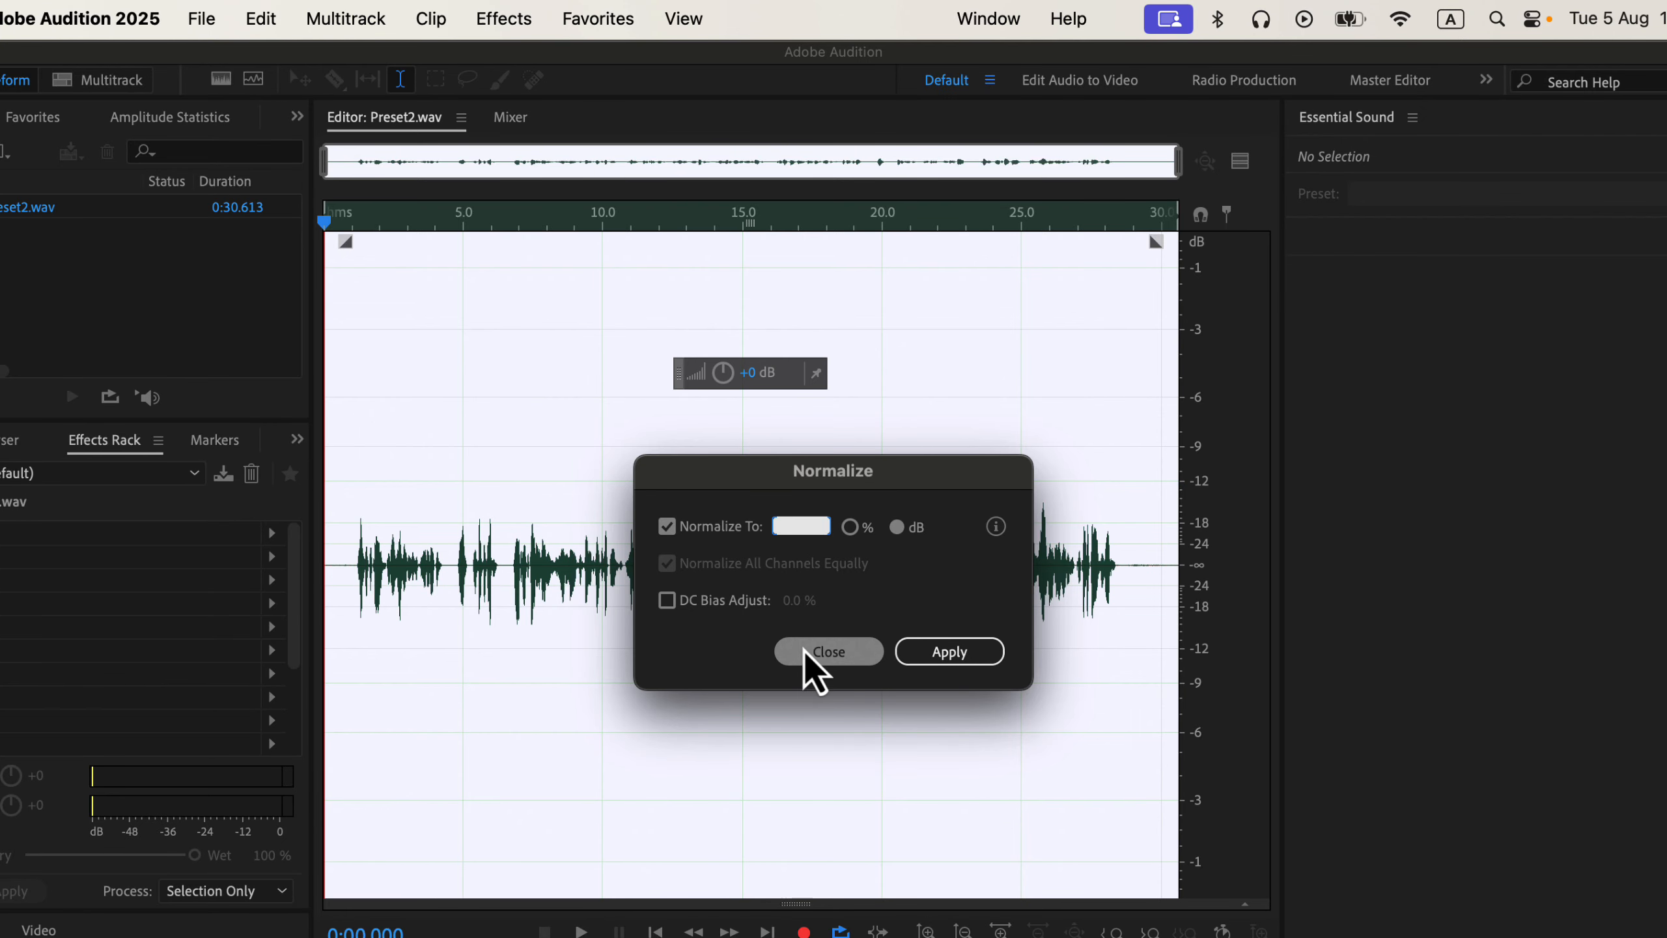
click(824, 648)
Play Preset2.wav from about 0:16 for a few seconds to check its volume level before processing
click(840, 664)
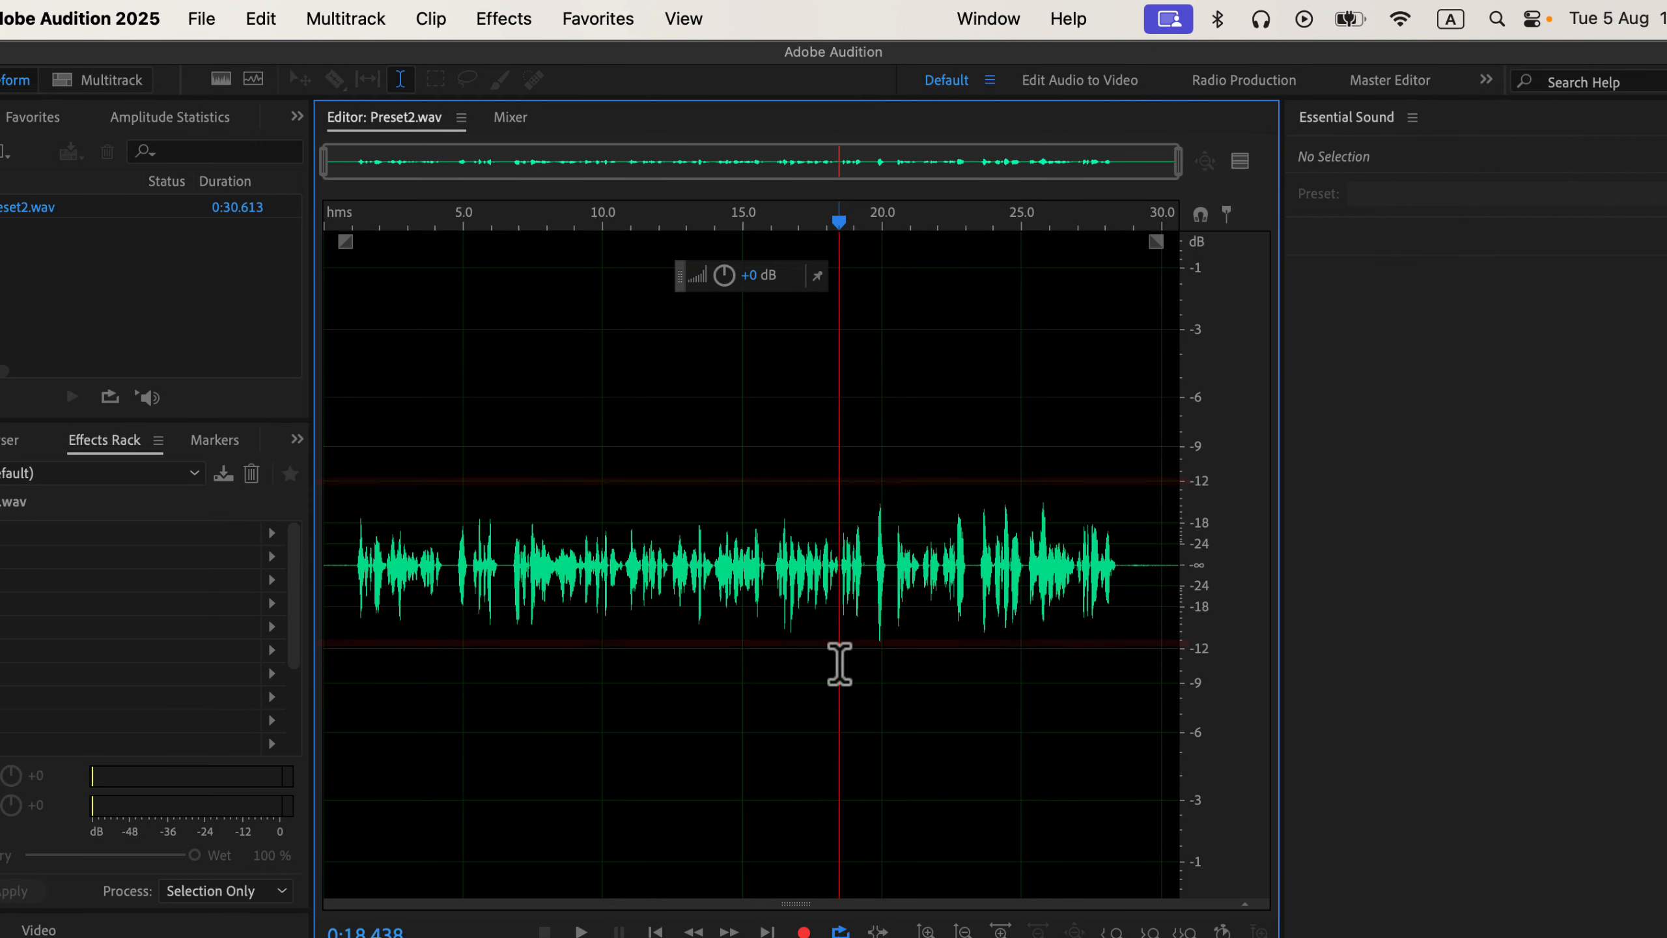
click(770, 547)
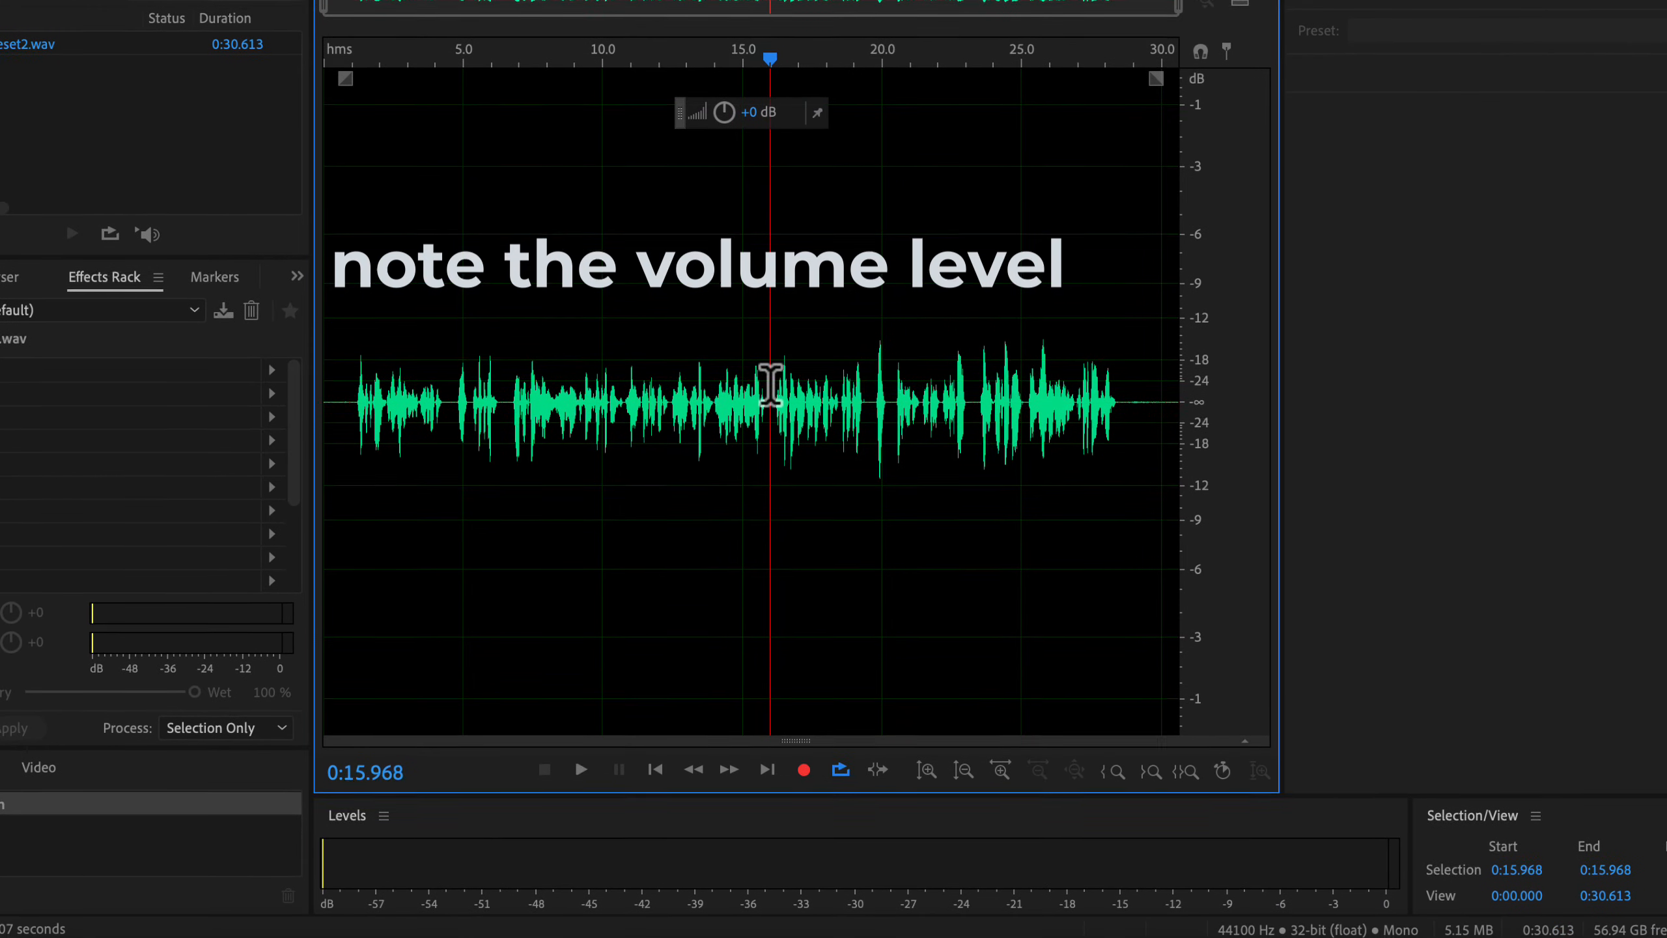
key(space)
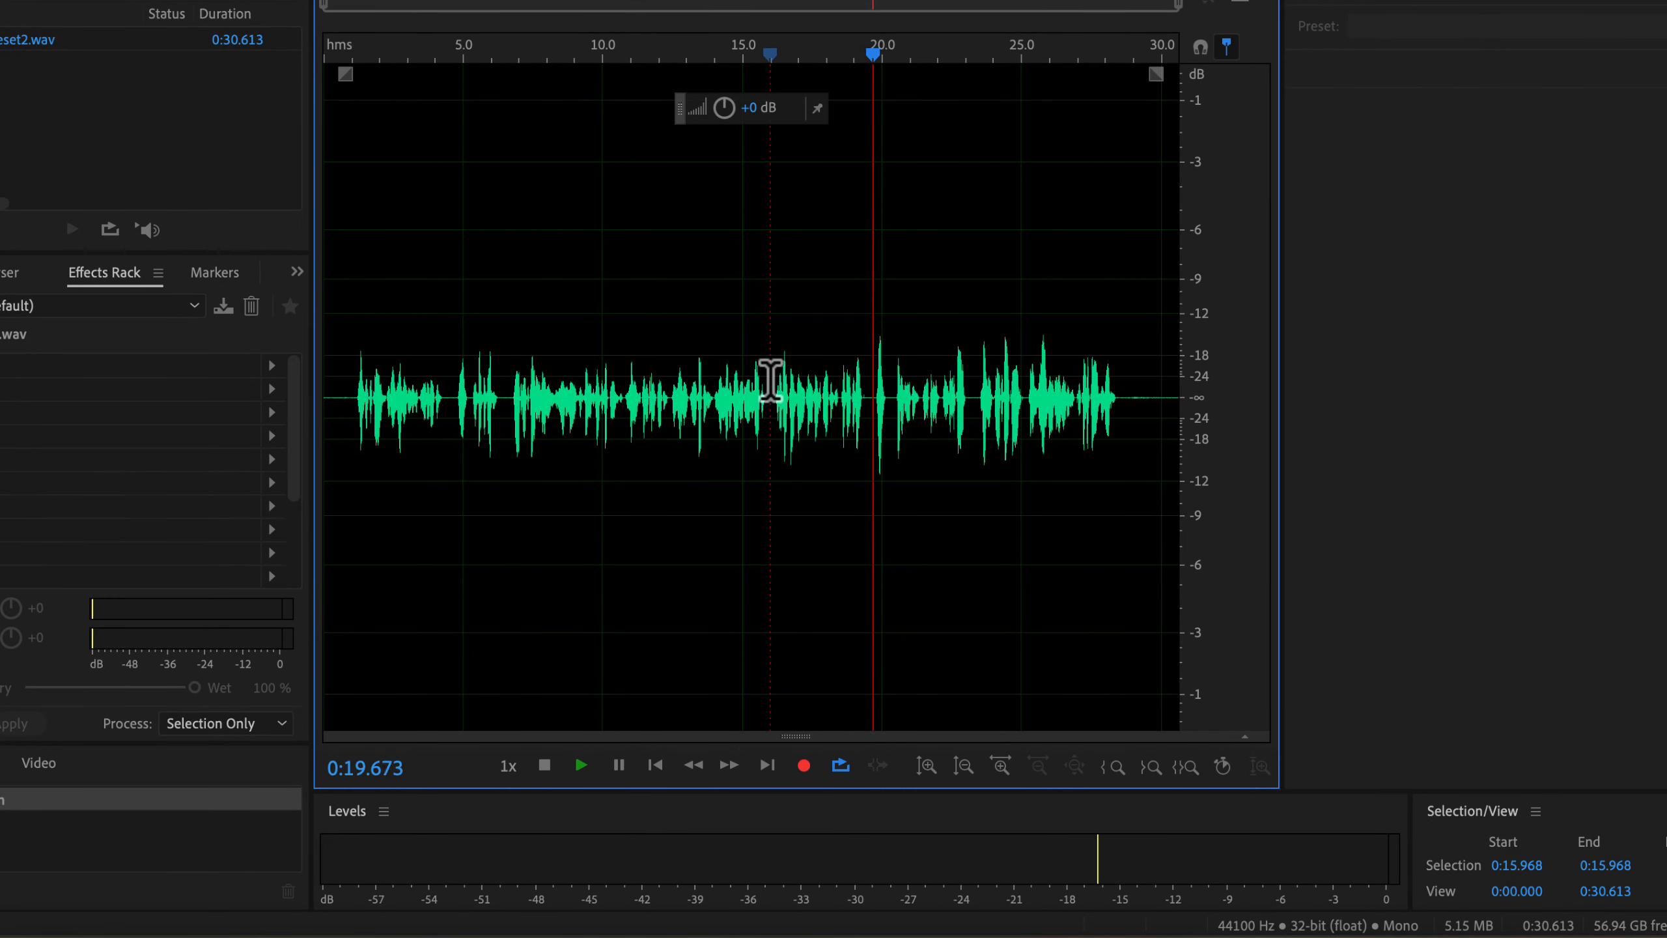
key(space)
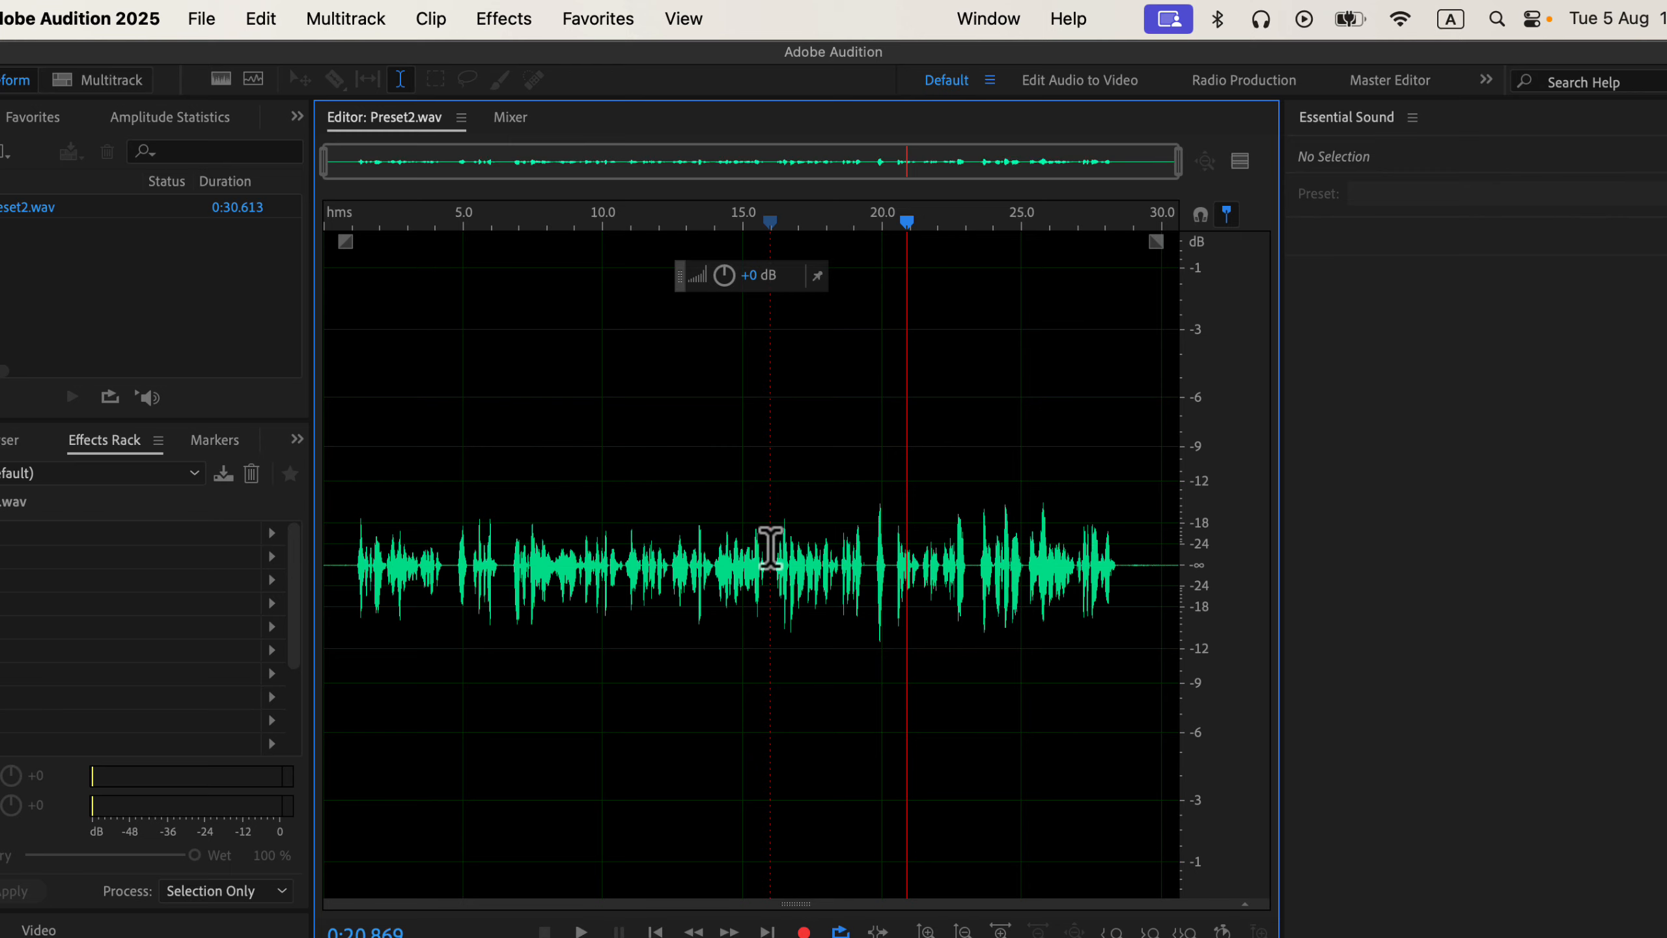
Normalize Preset2.wav with the Normalize to -3 dB favorite and place the playhead at about 0:16
click(598, 19)
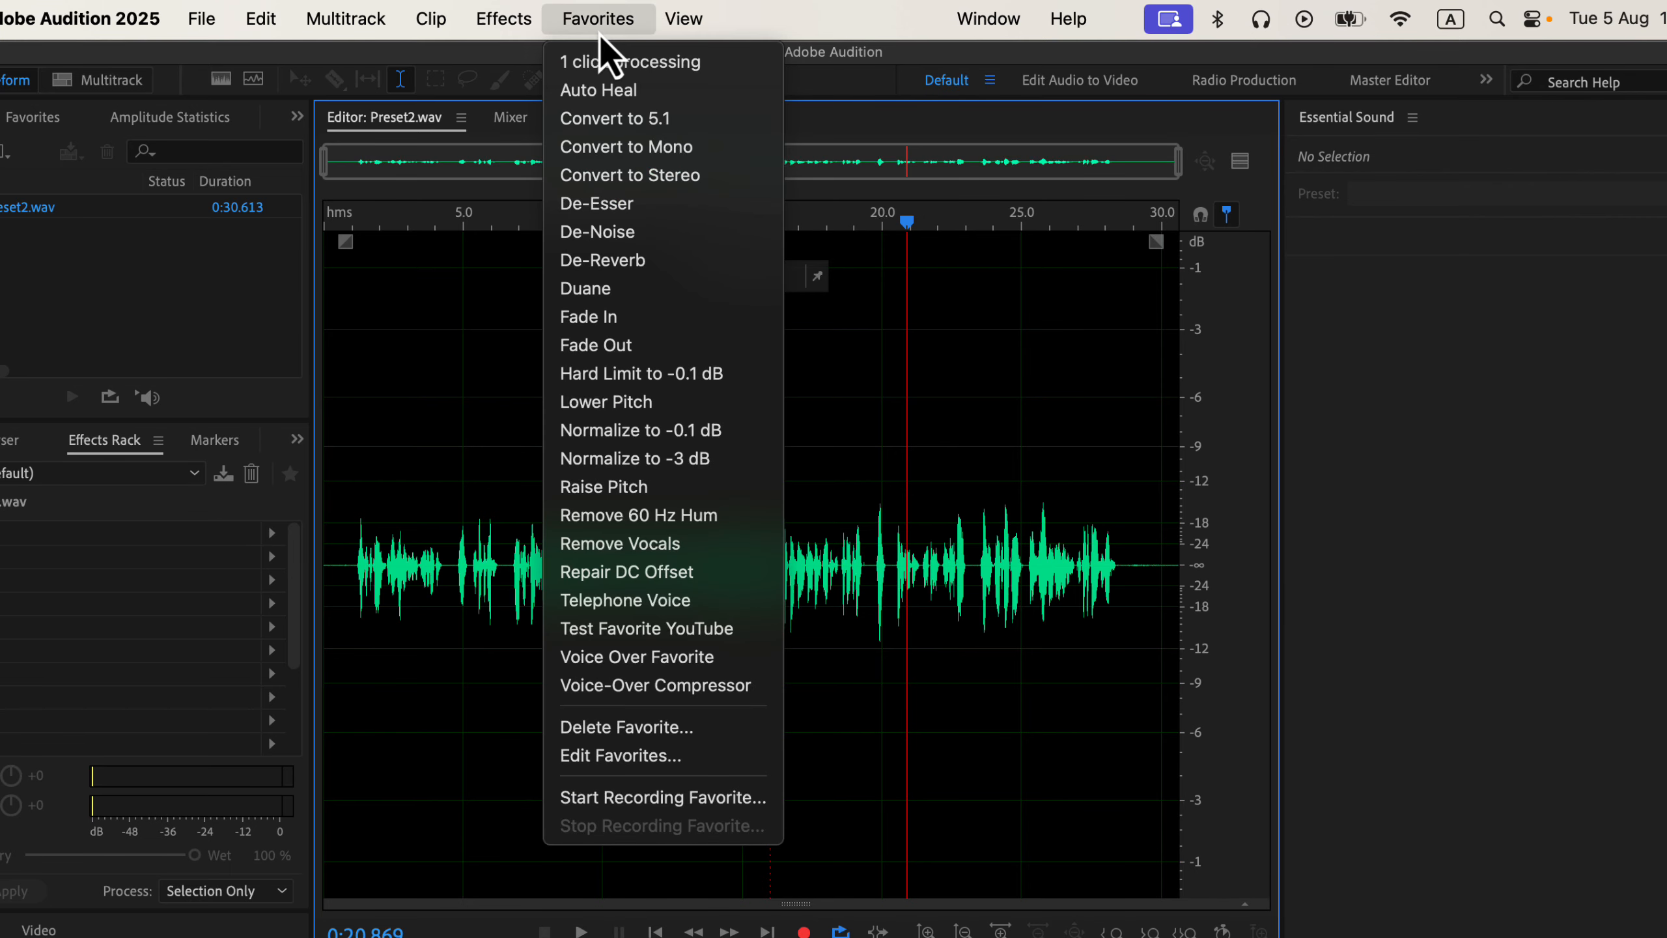
click(728, 461)
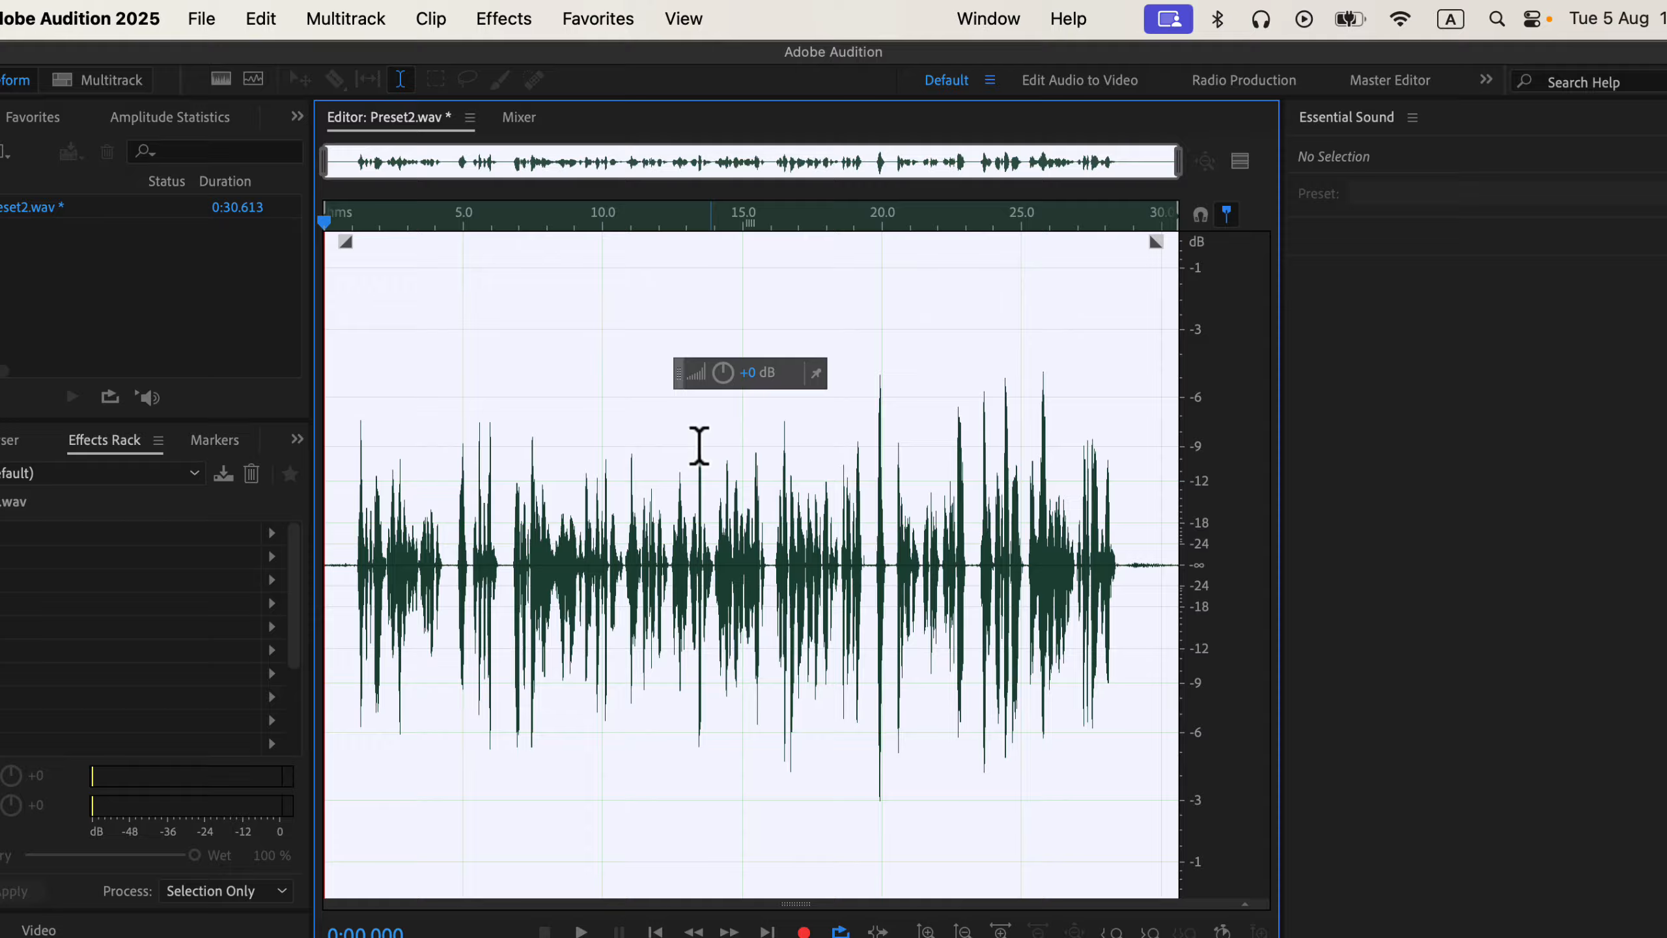
click(683, 442)
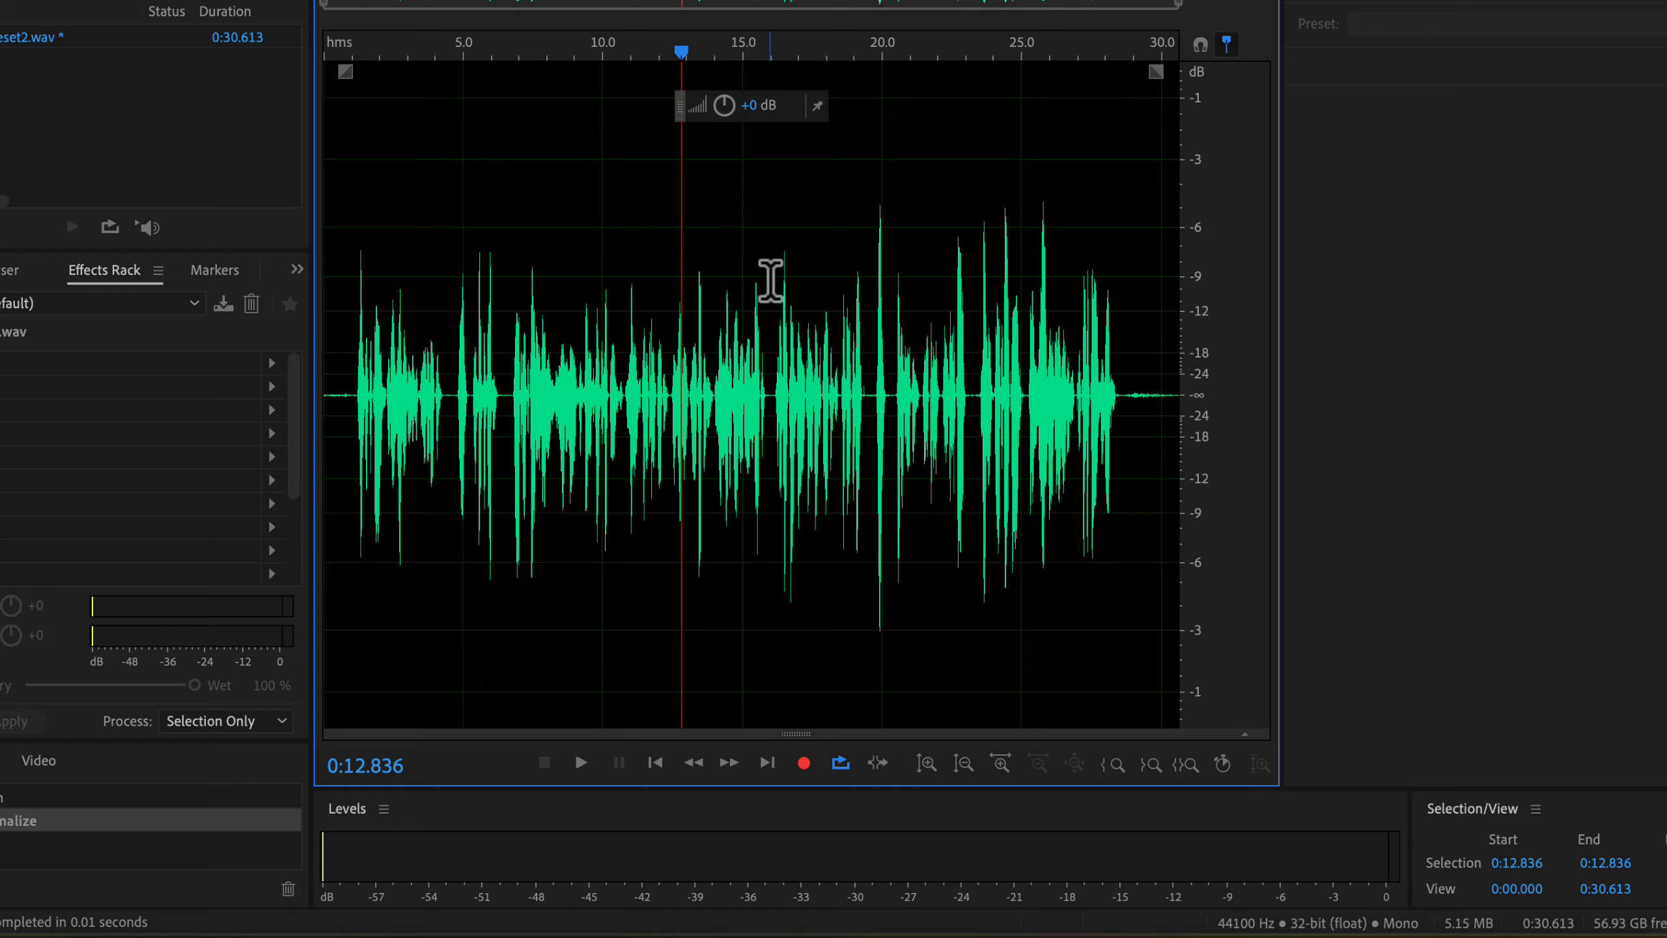
click(771, 279)
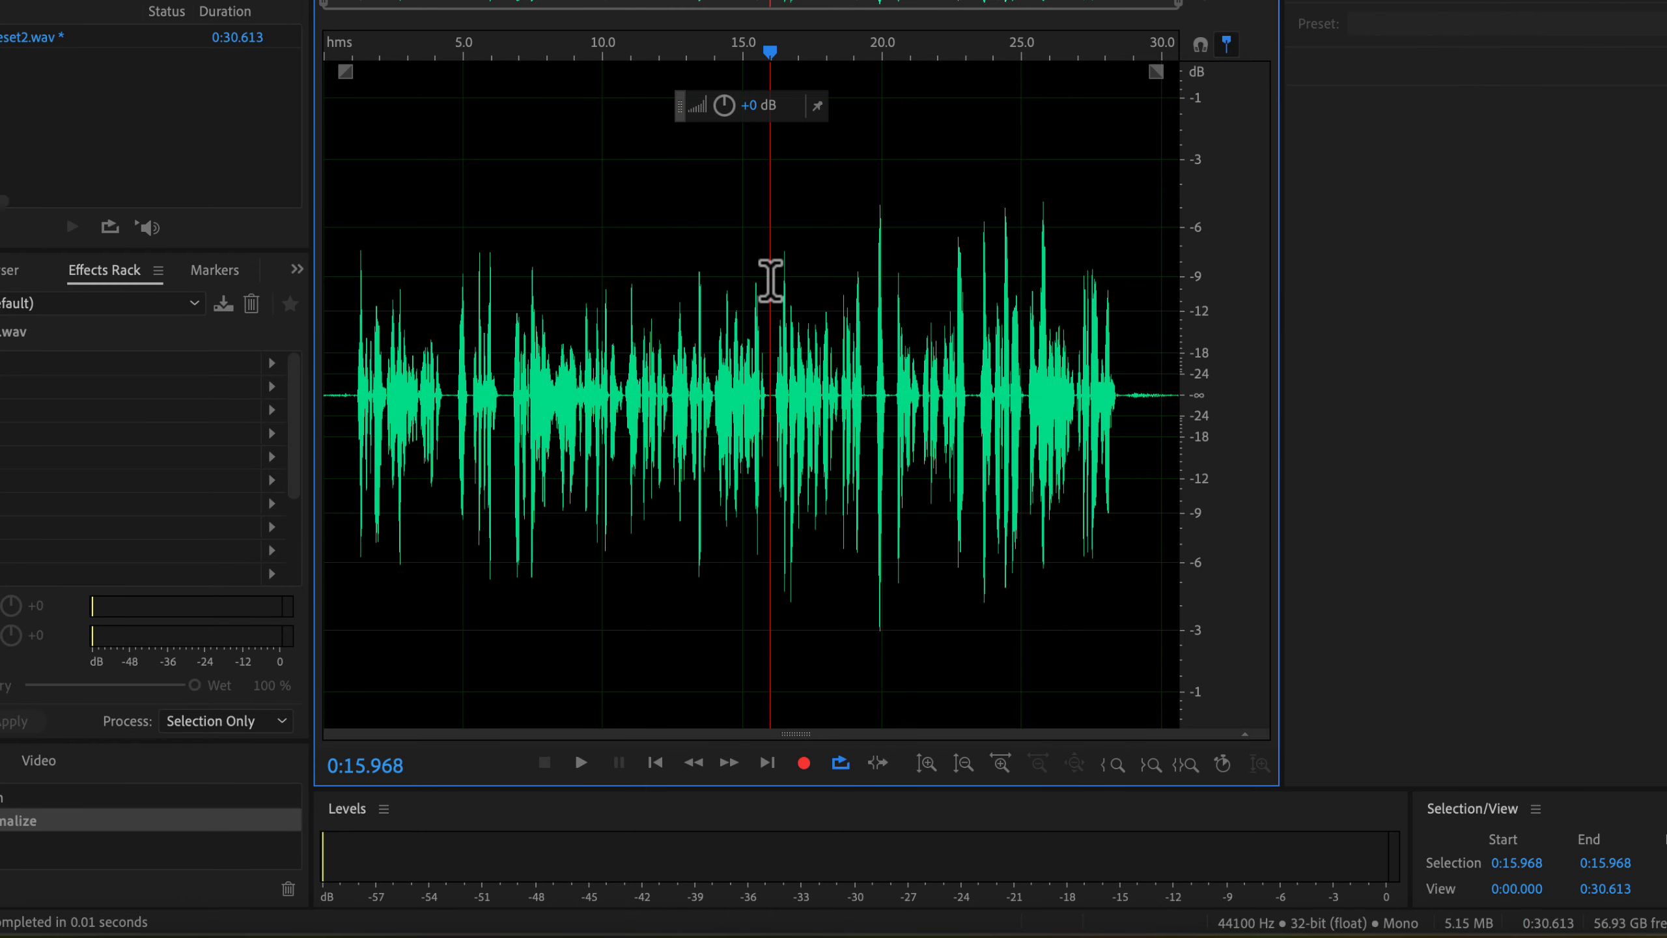
Play the normalized Preset2.wav from about 0:16 for a few seconds, and undo and redo the normalization to compare levels
key(space)
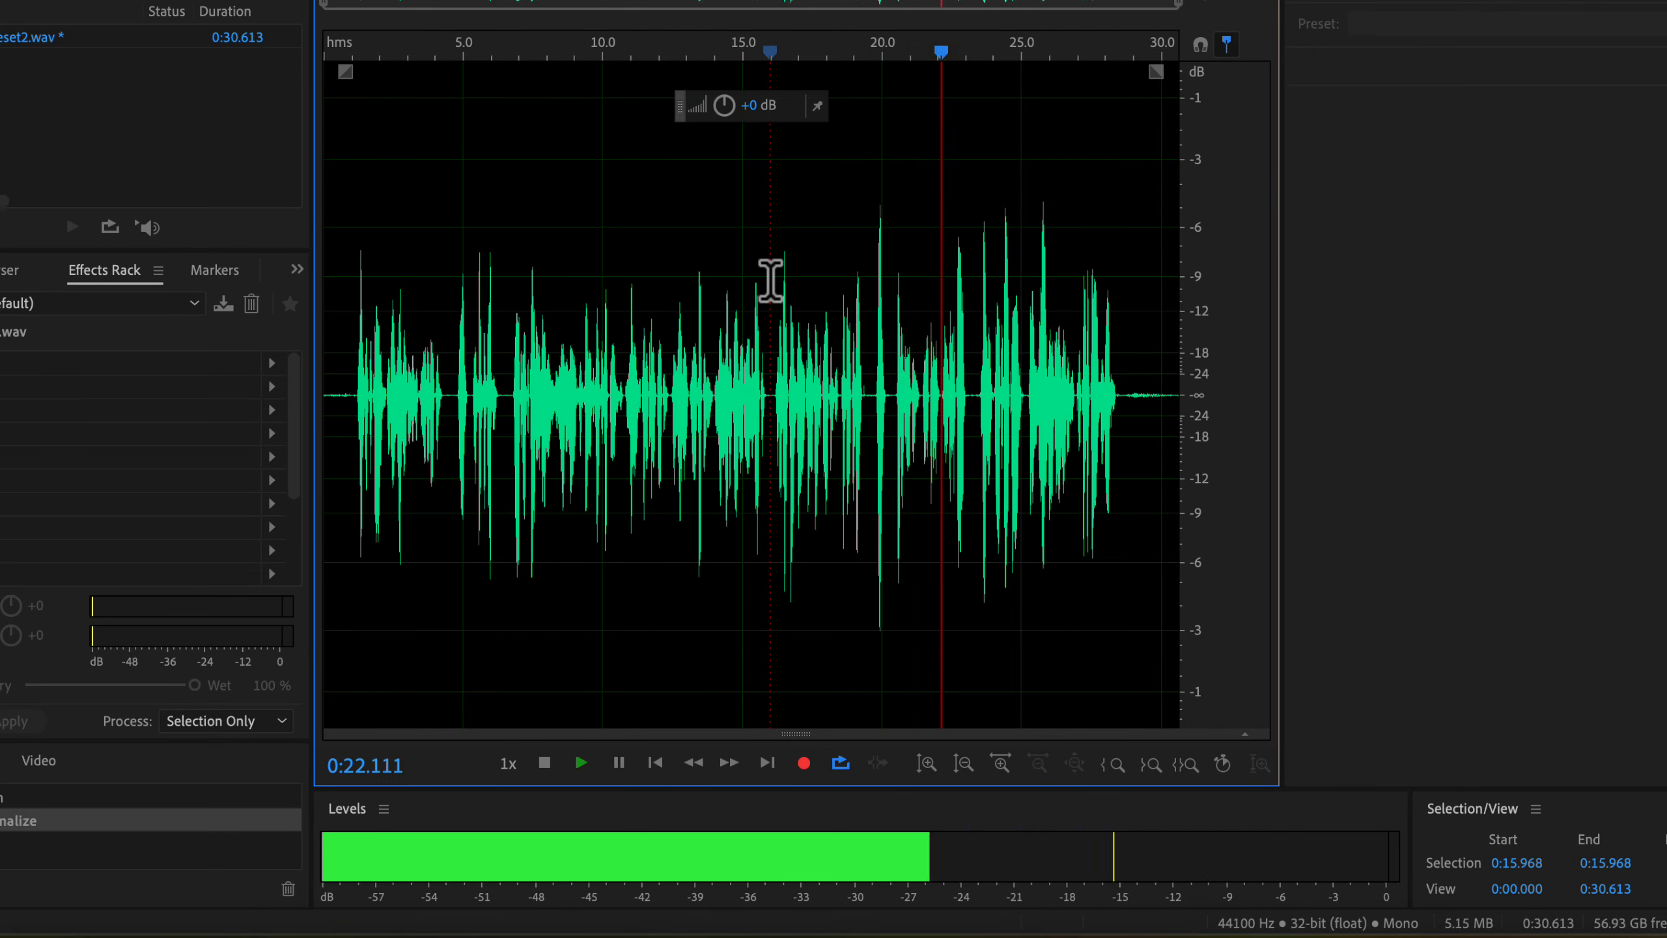
key(space)
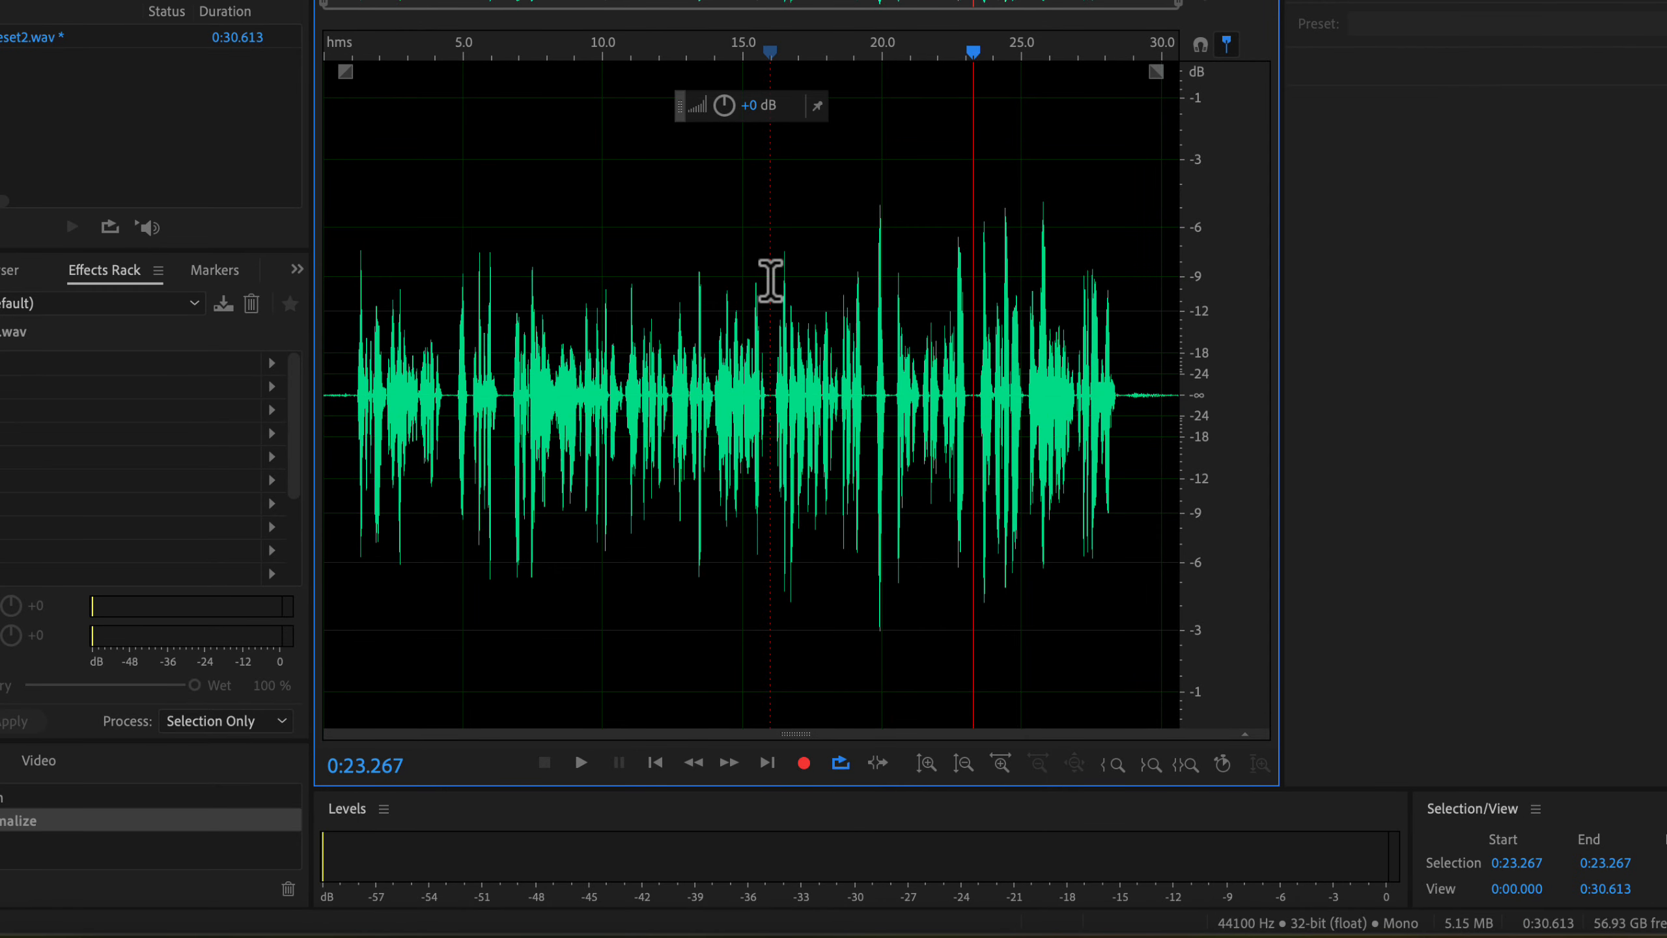
key(ctrl+z)
click(770, 282)
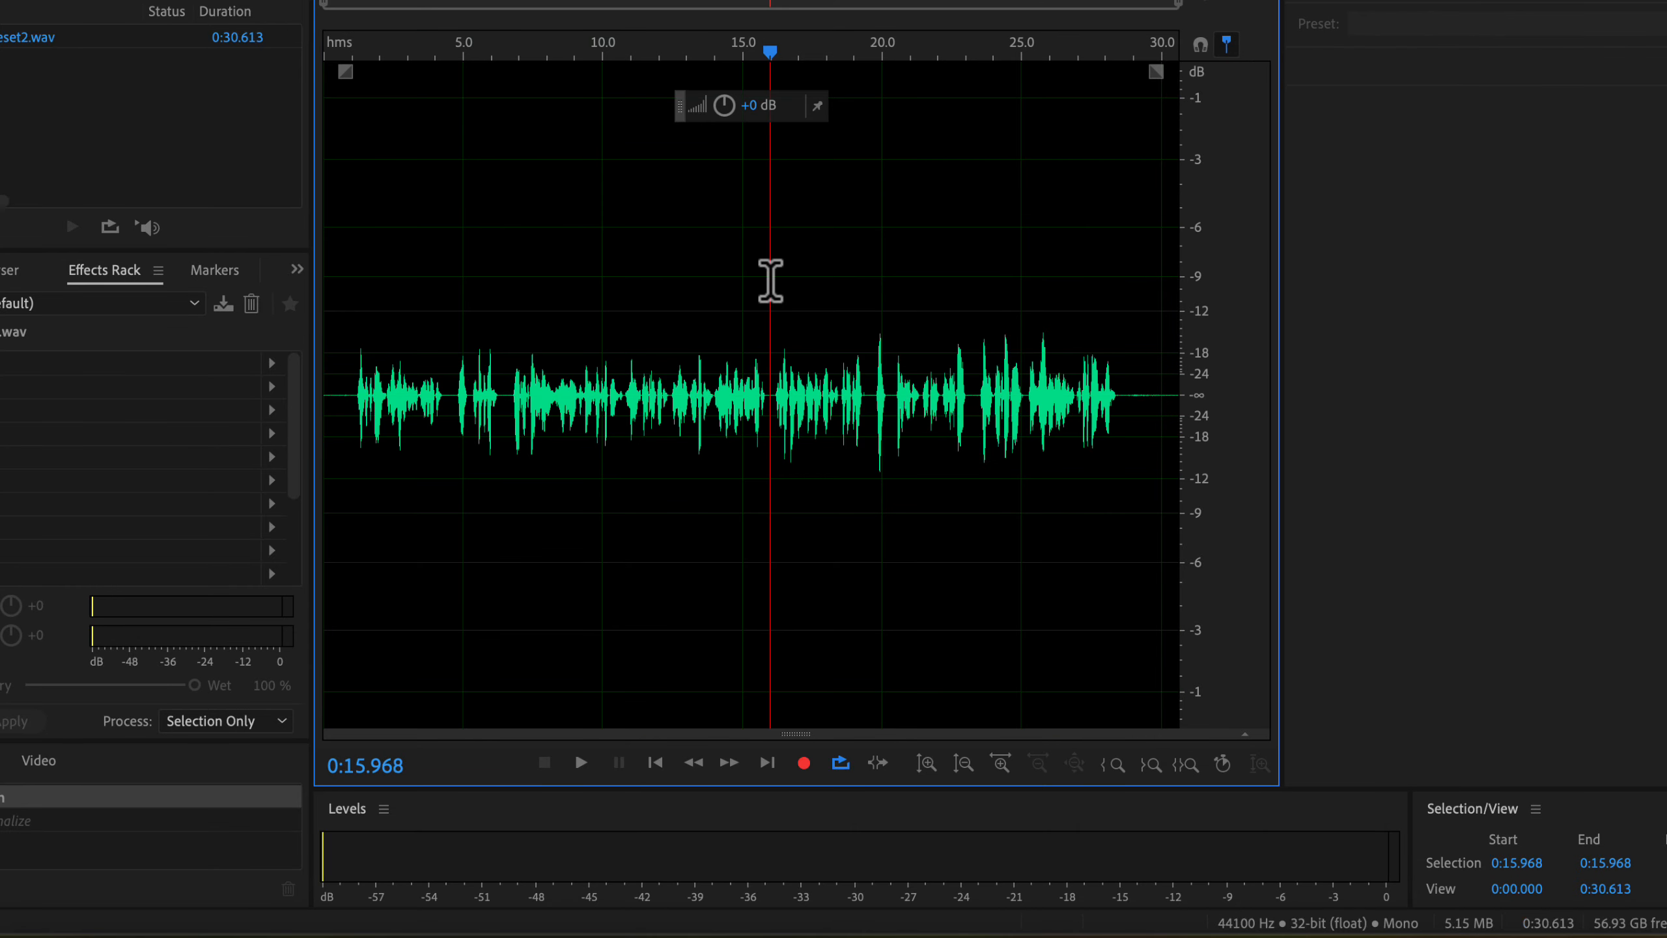
key(ctrl+shift+z)
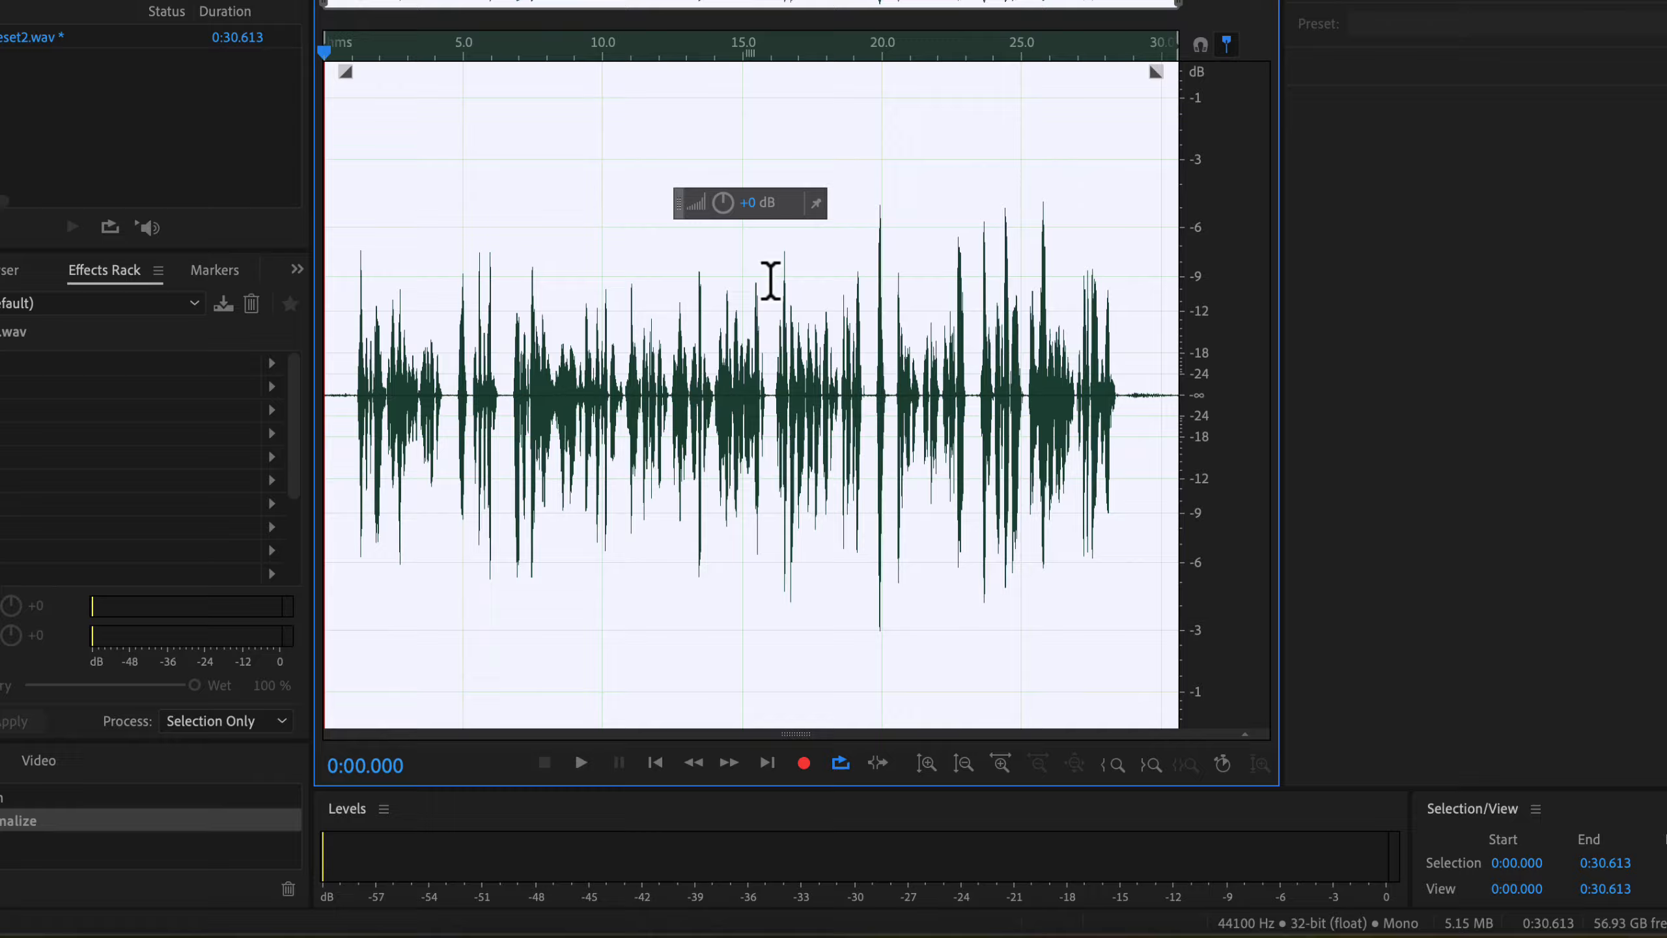
click(770, 282)
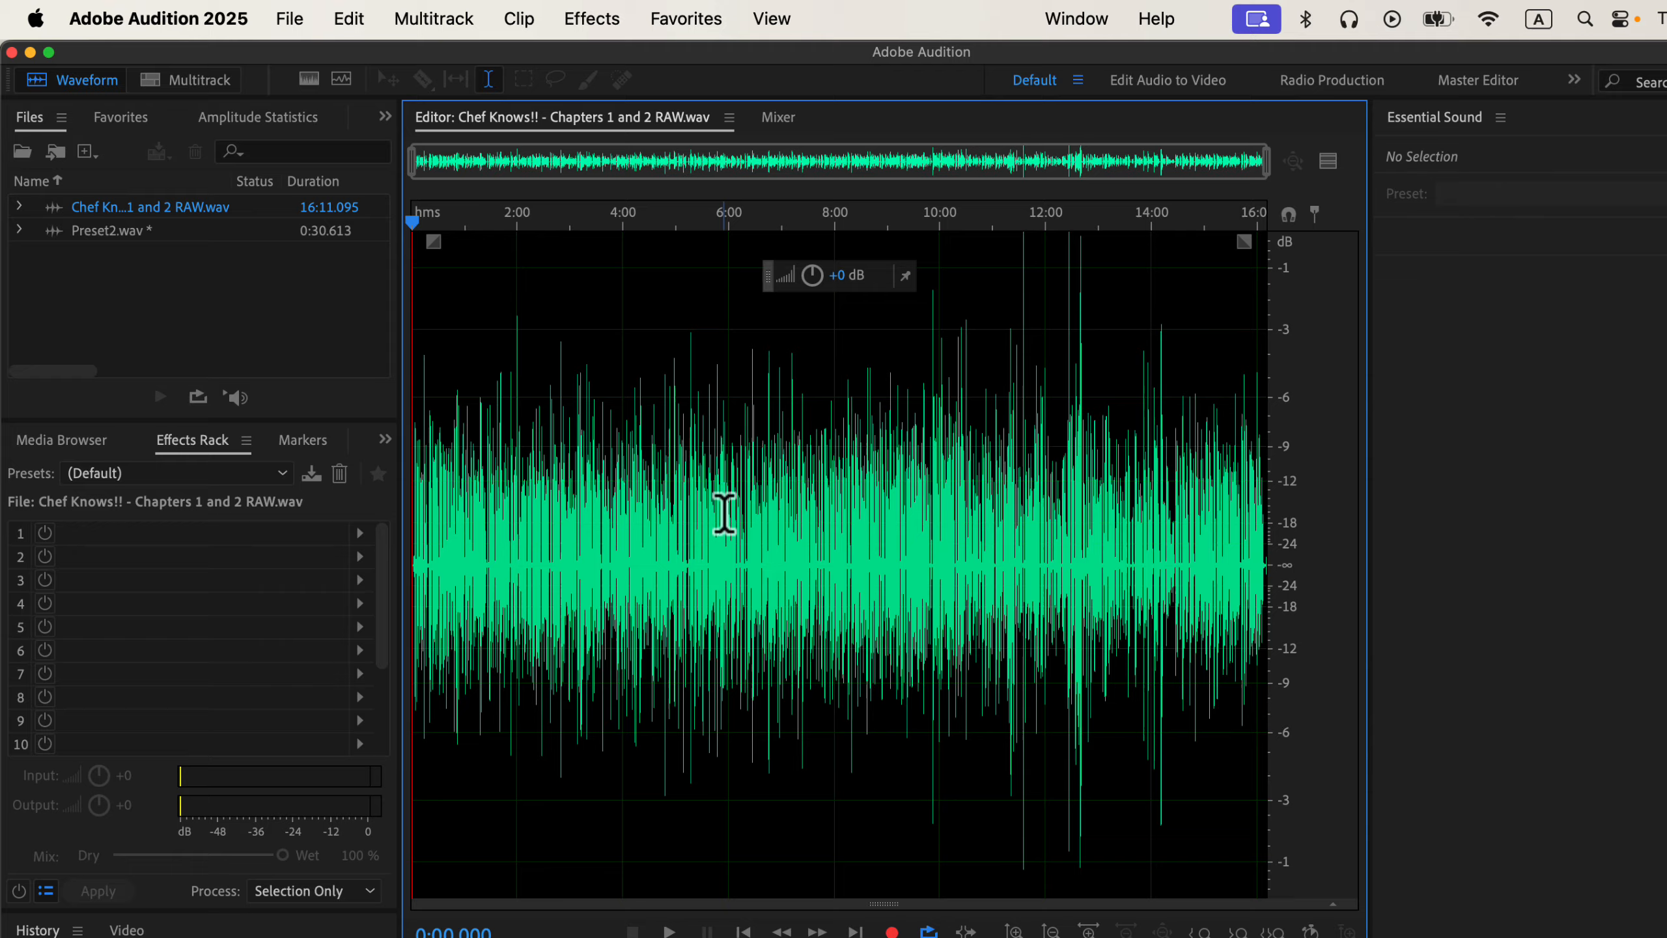
Scan the amplitude statistics of Chef Knows!! - Chapters 1 and 2 RAW.wav to check its peak amplitude
click(1054, 19)
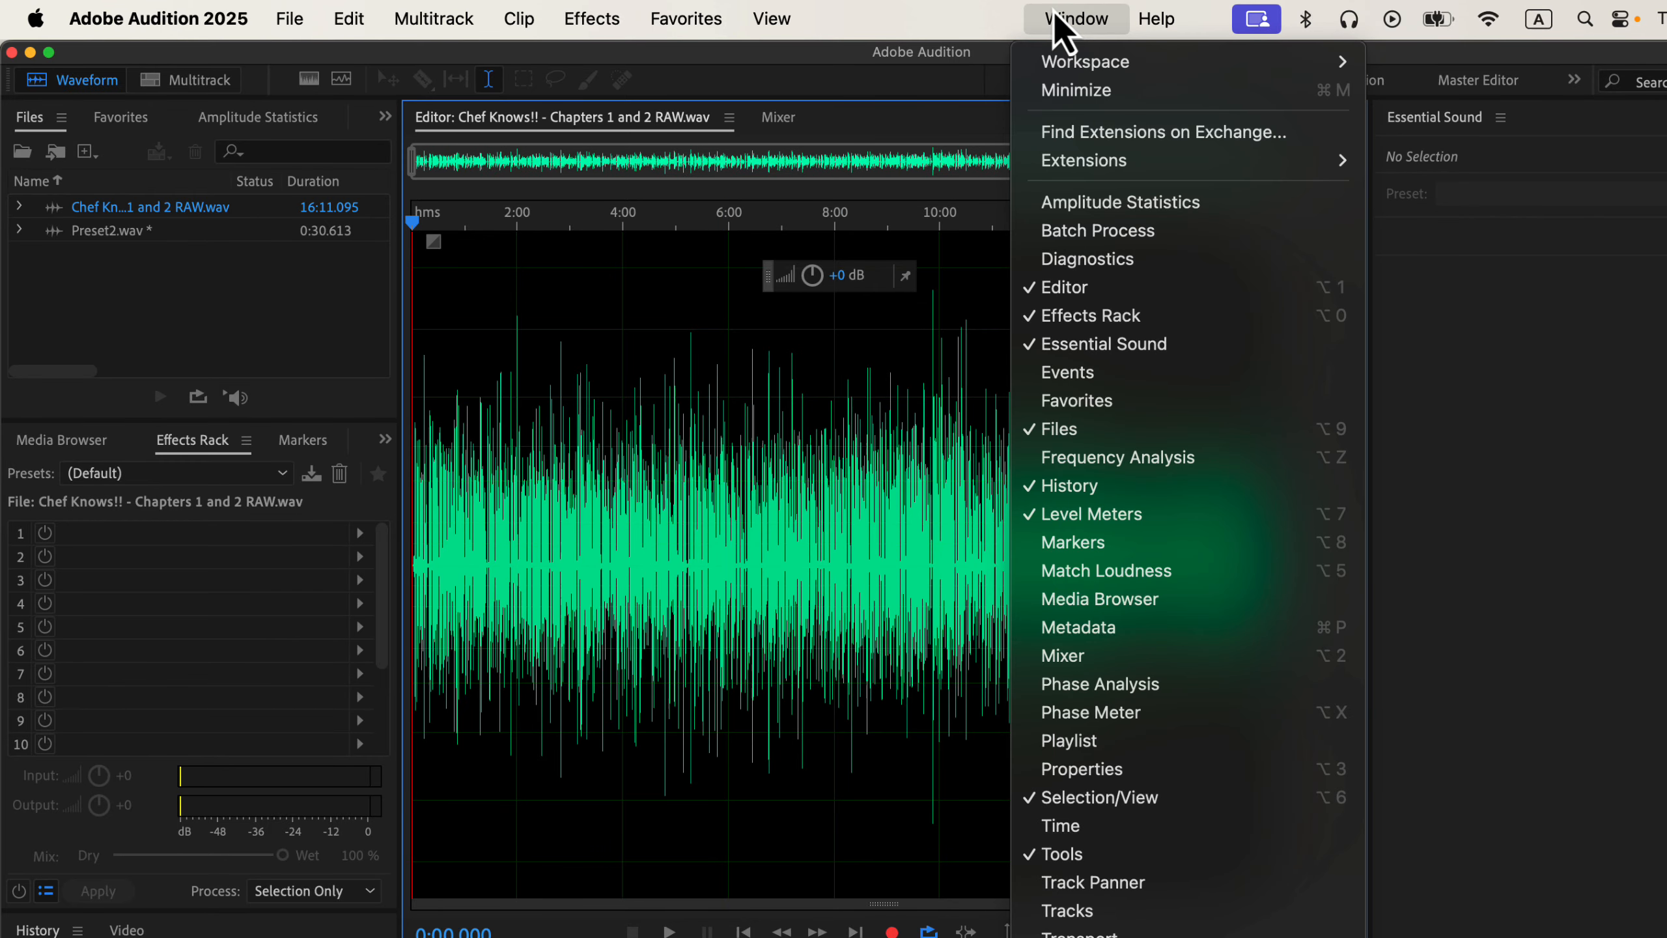
click(1081, 202)
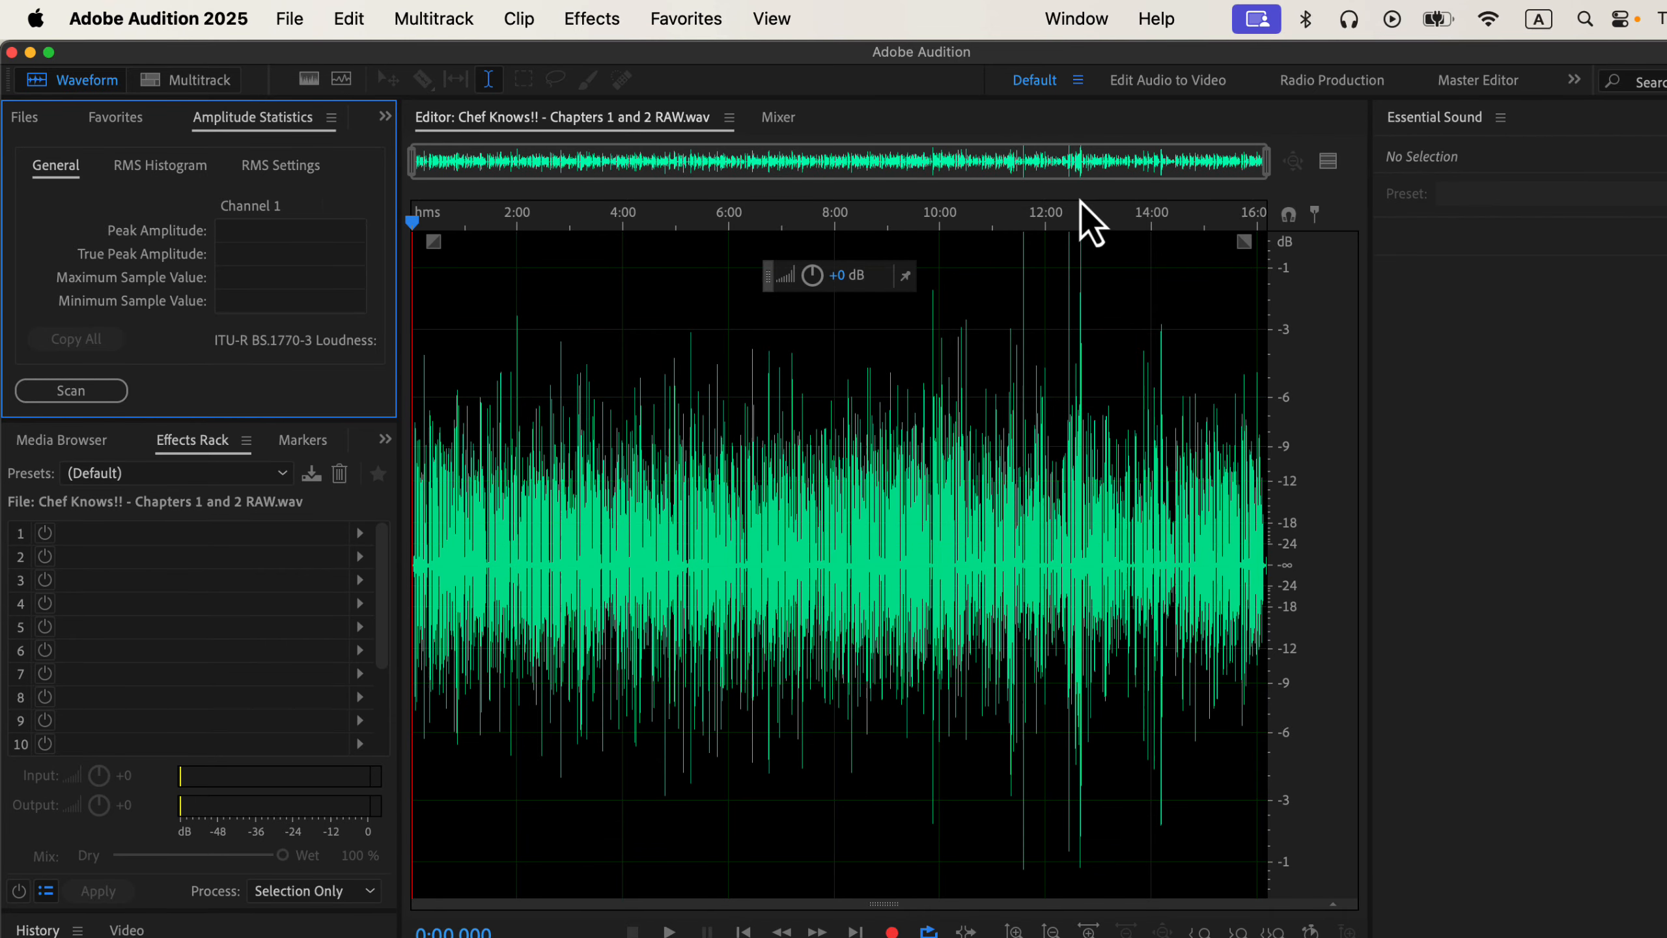
click(101, 392)
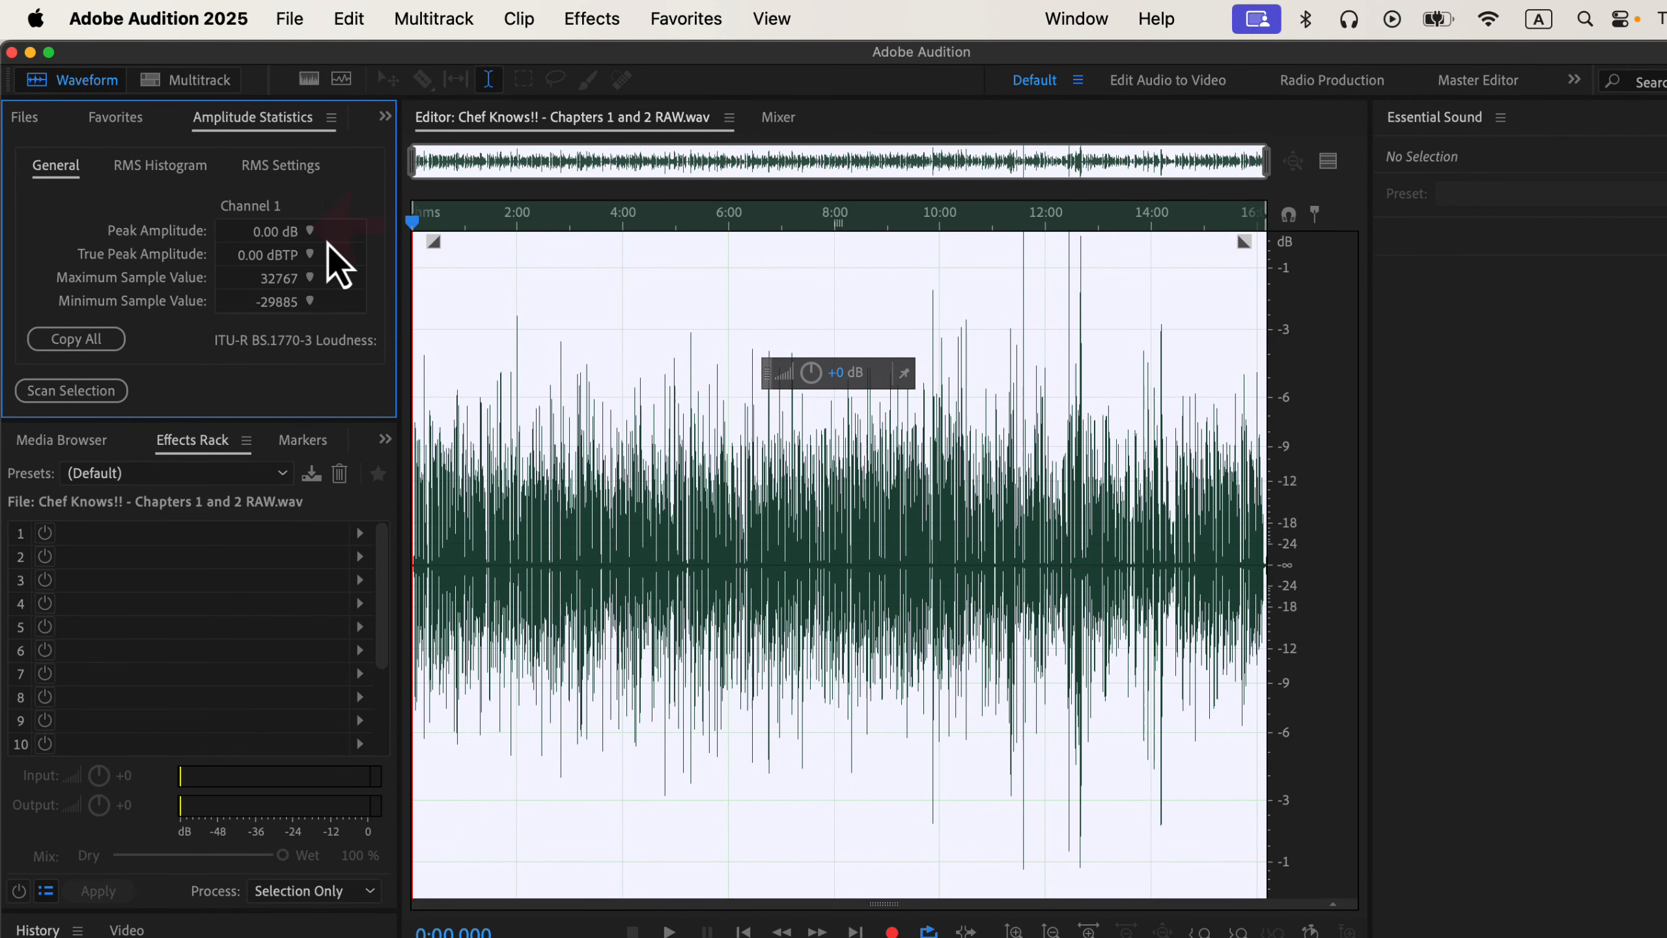
click(497, 269)
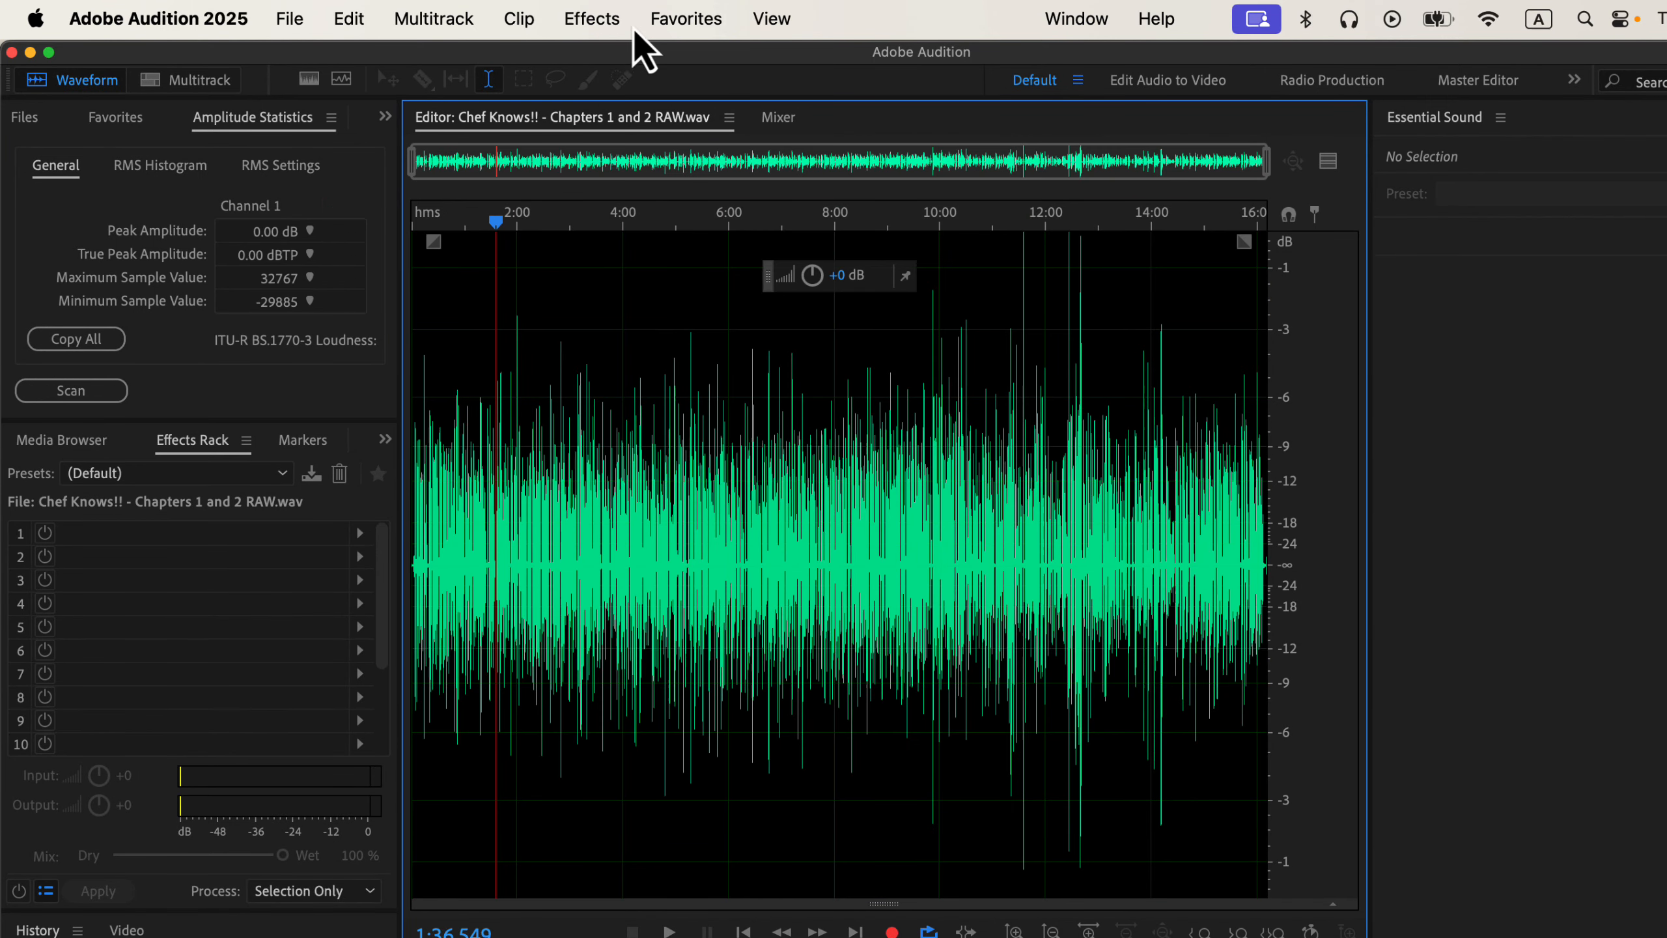
Normalize the Chef Knows!! chapter recording with the Normalize to -3 dB favorite and rescan its amplitude statistics
click(660, 20)
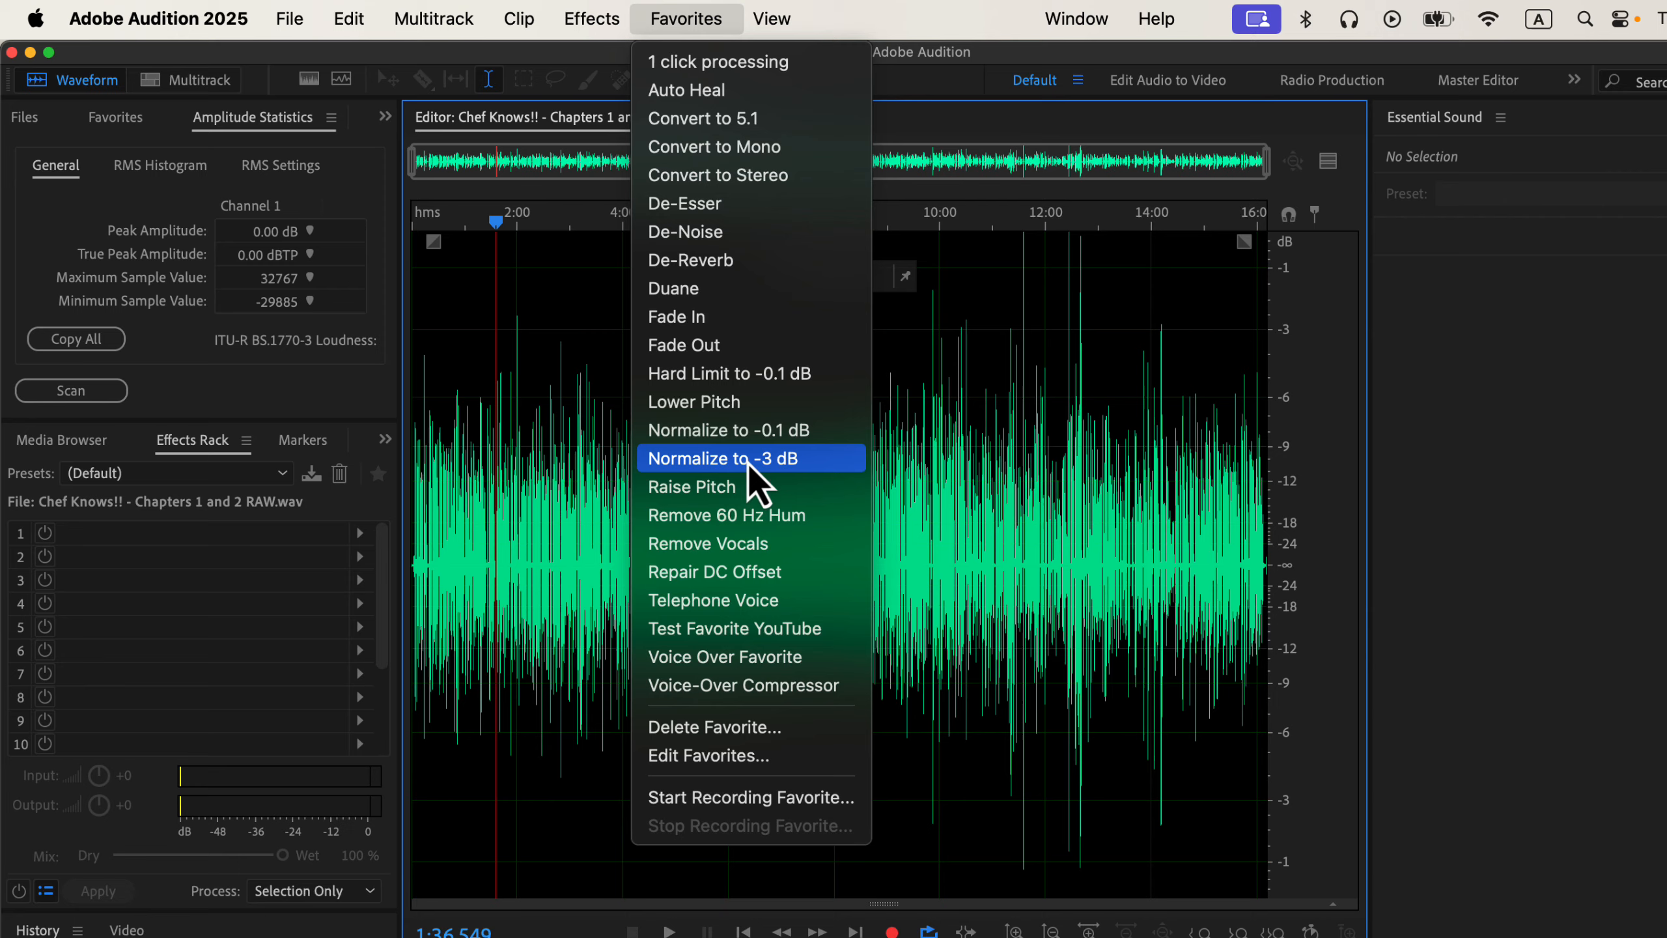
click(830, 461)
click(930, 405)
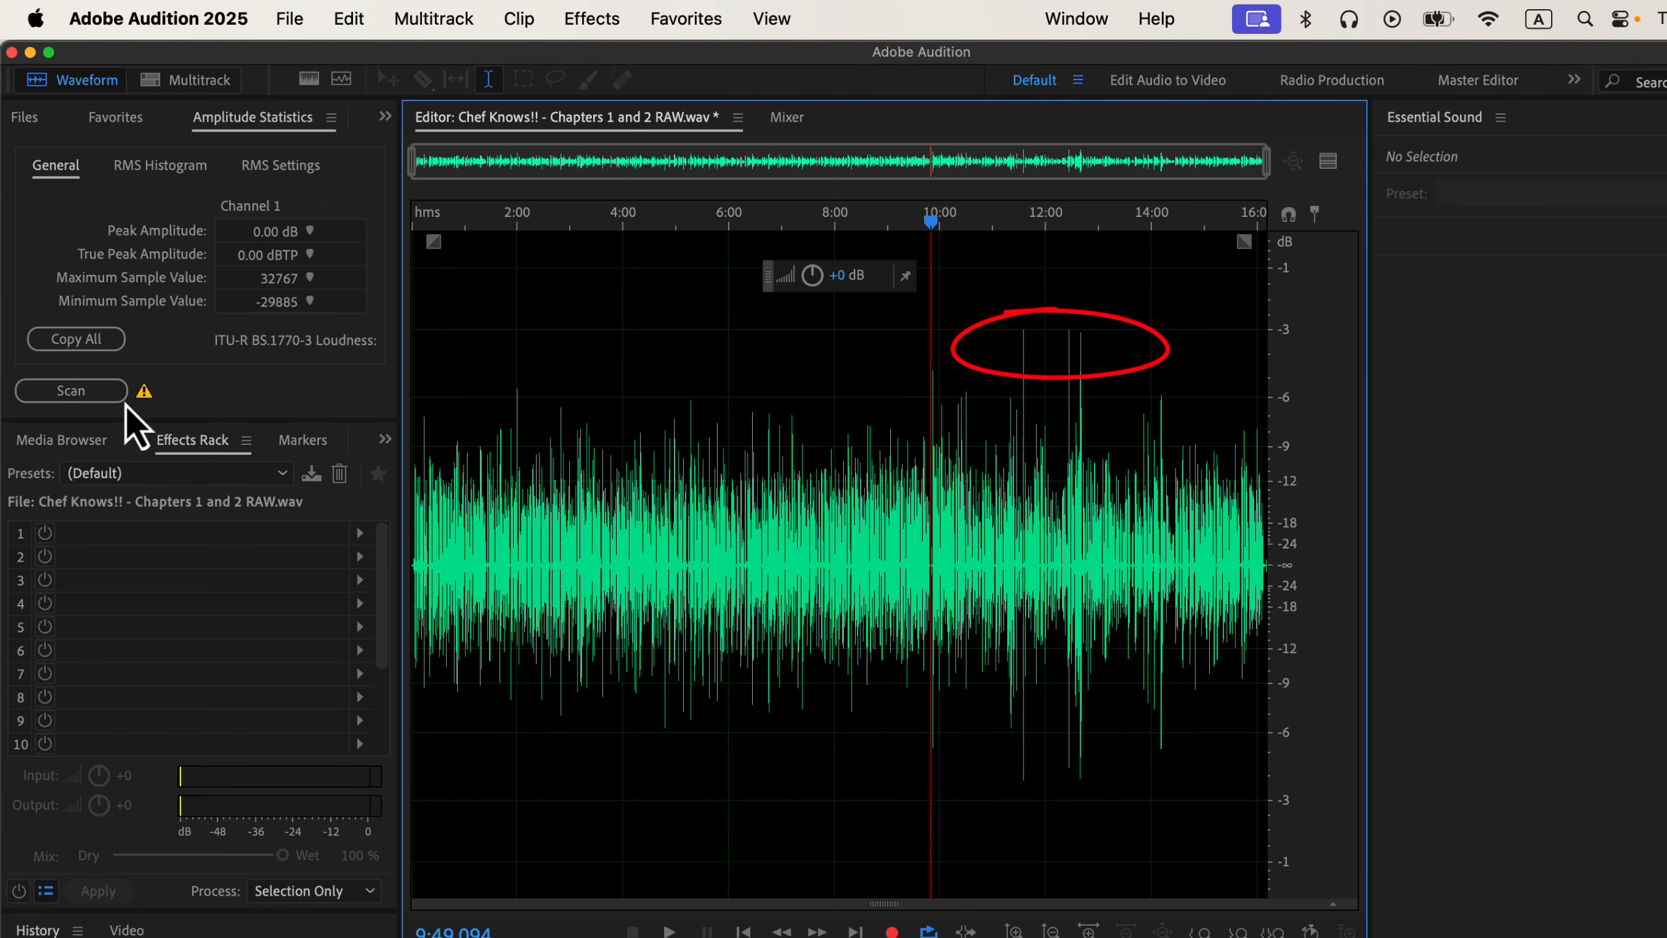
click(74, 392)
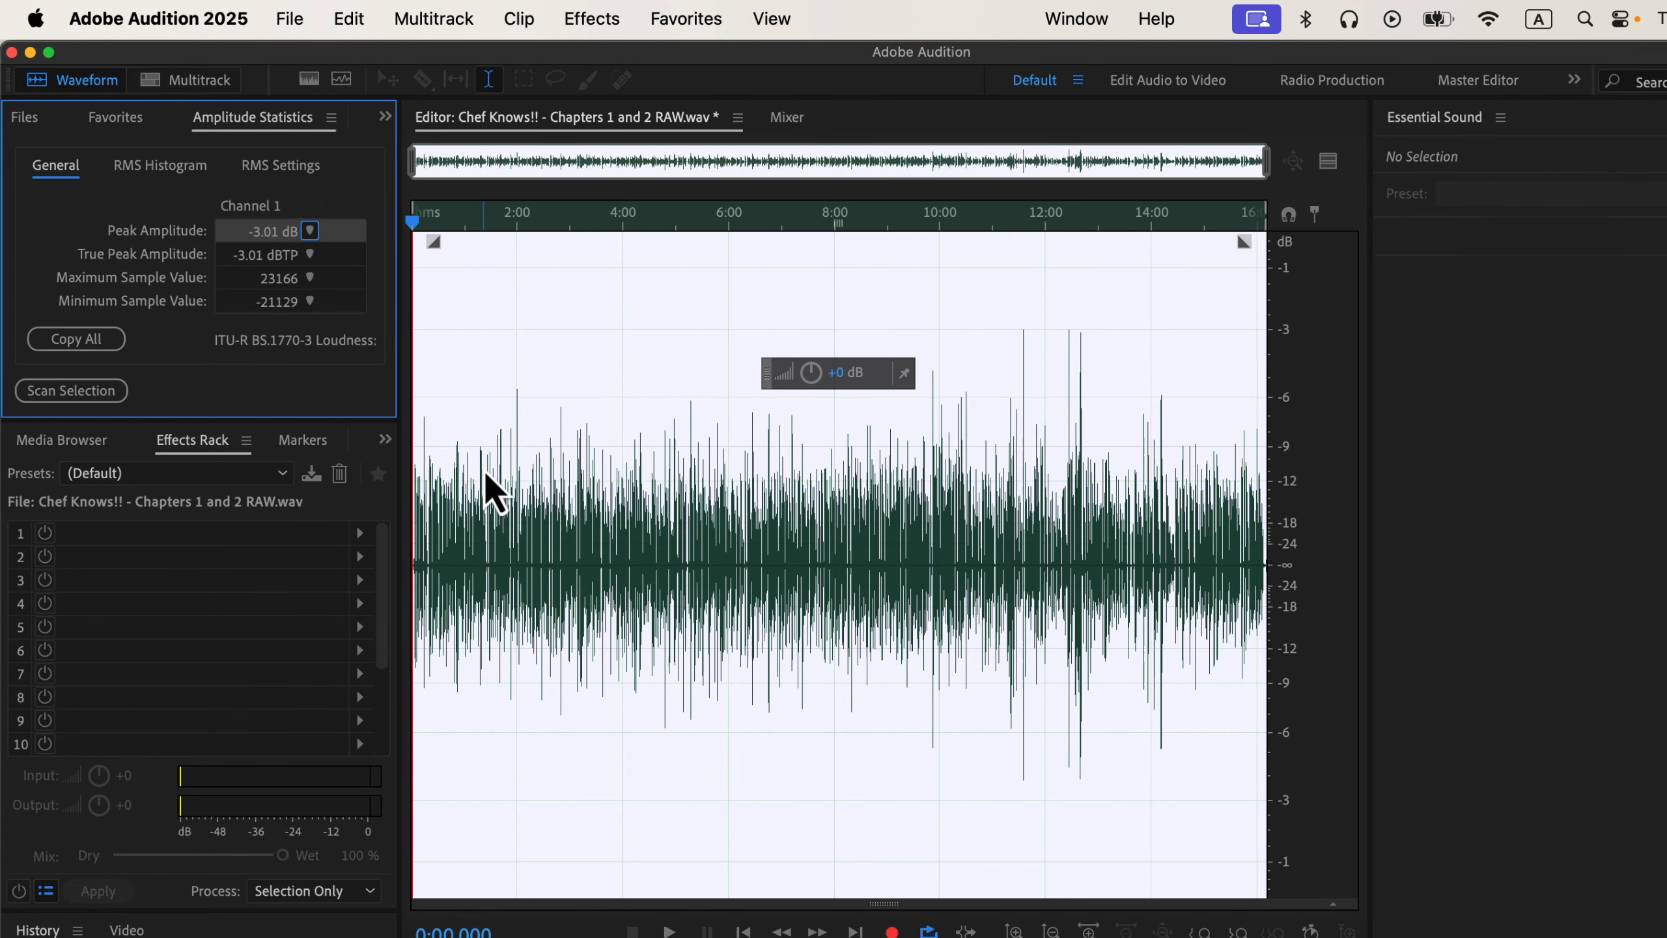
click(483, 465)
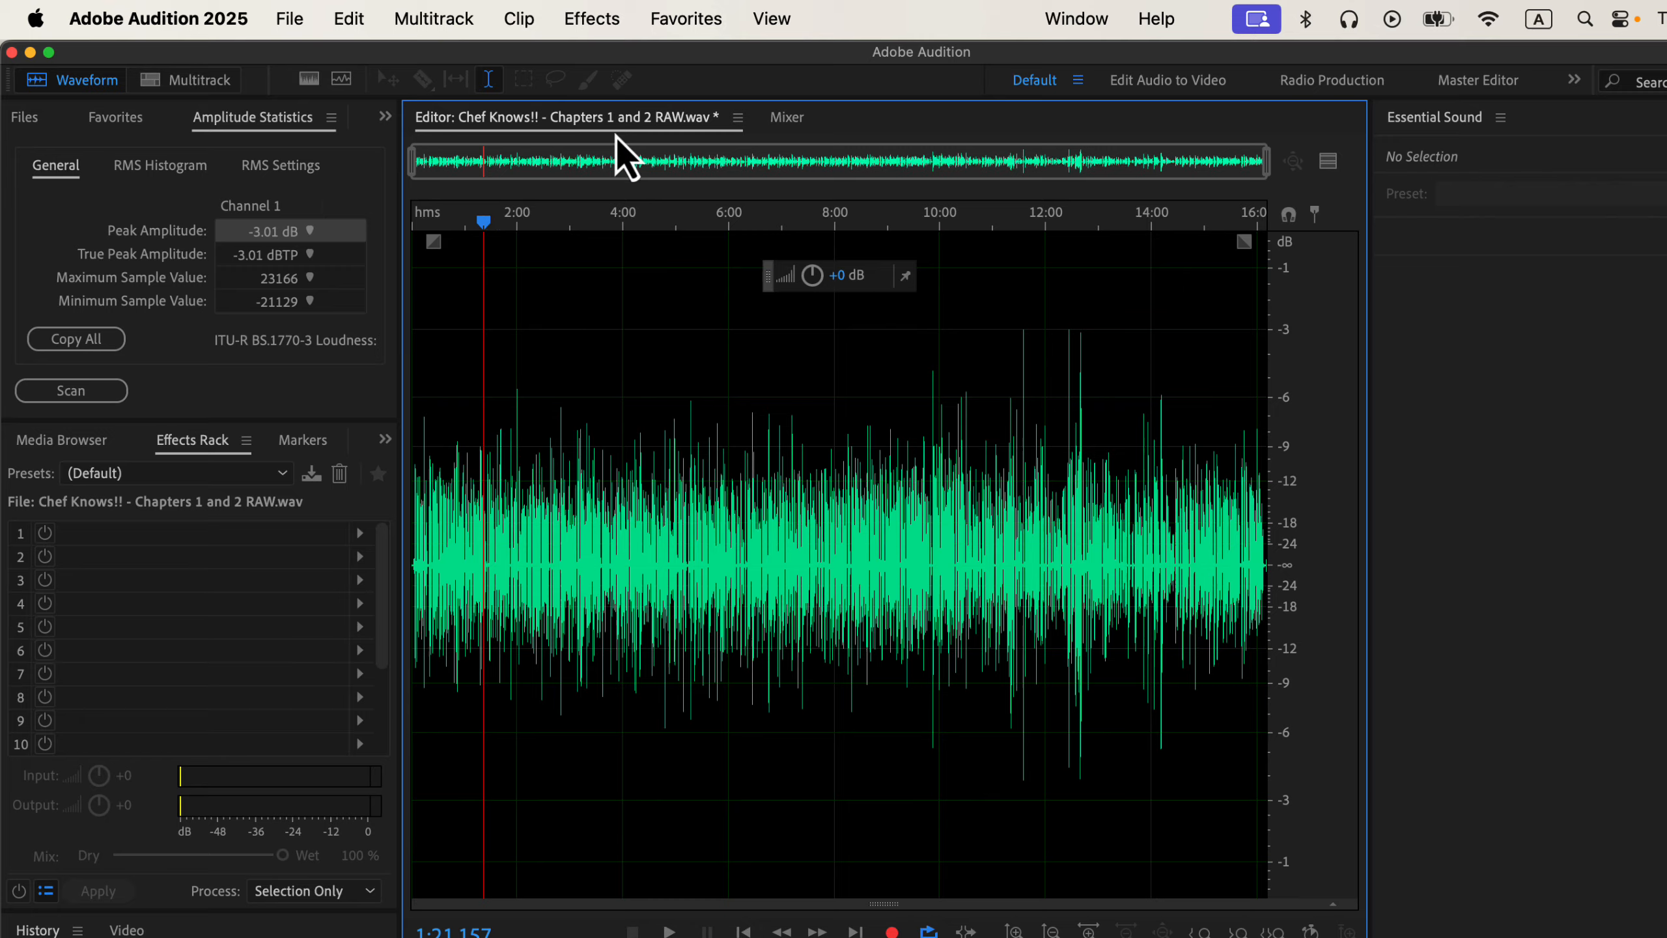
Normalize the Chef Knows!! chapter recording with the Normalize to -0.1 dB favorite
click(680, 20)
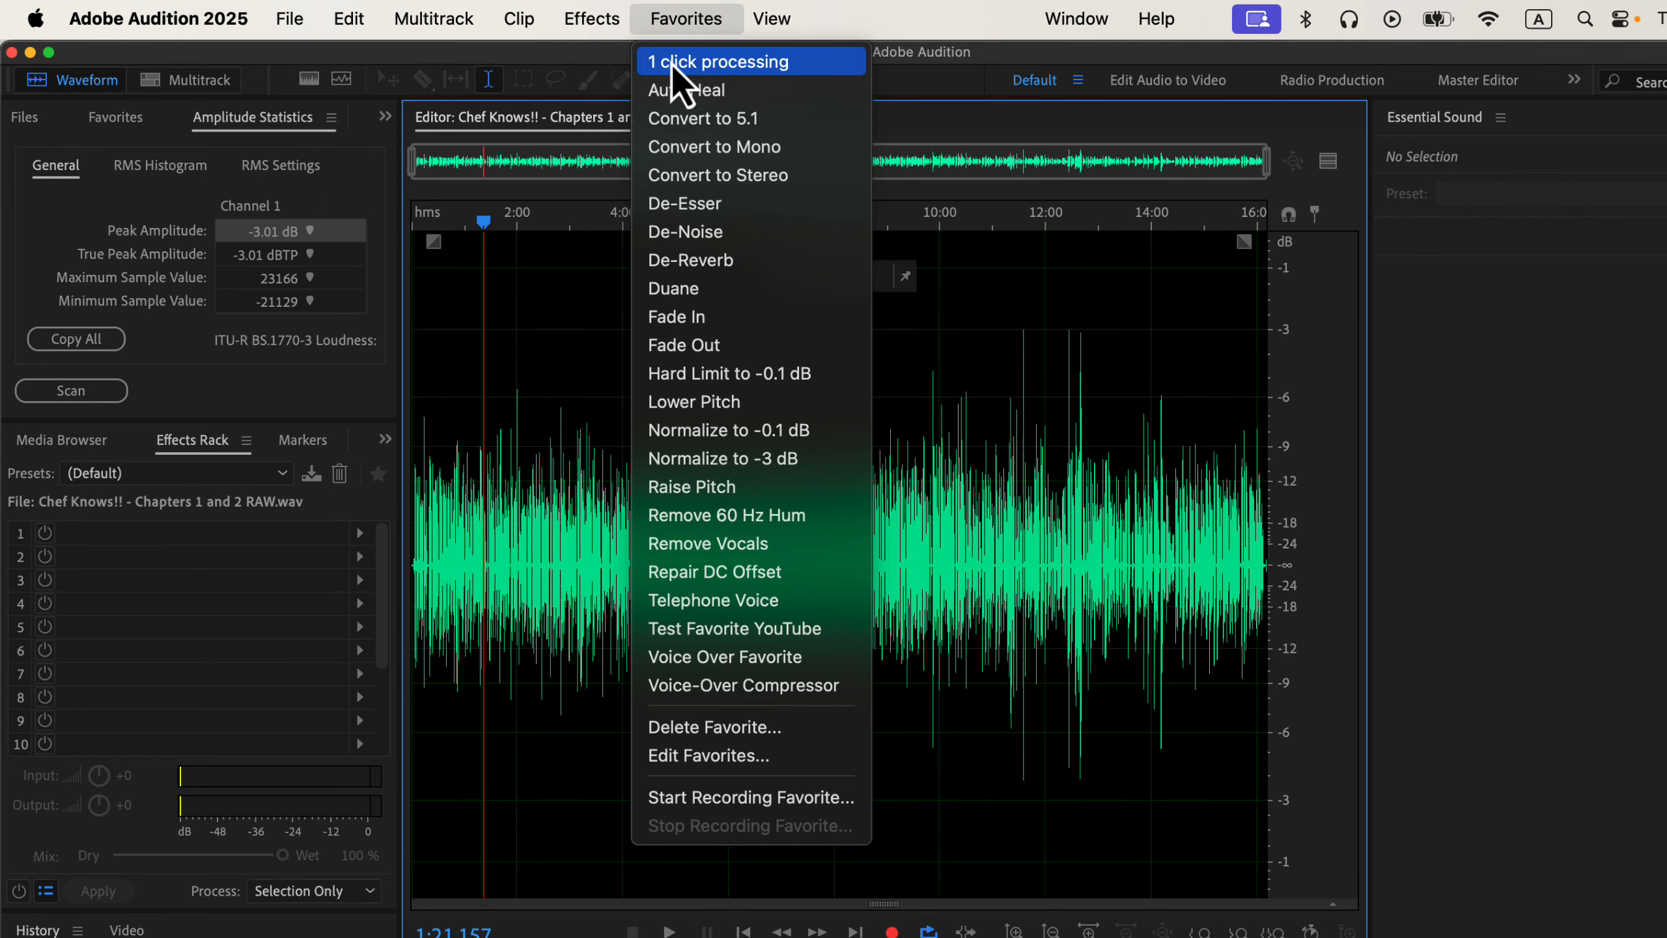
click(824, 433)
click(781, 416)
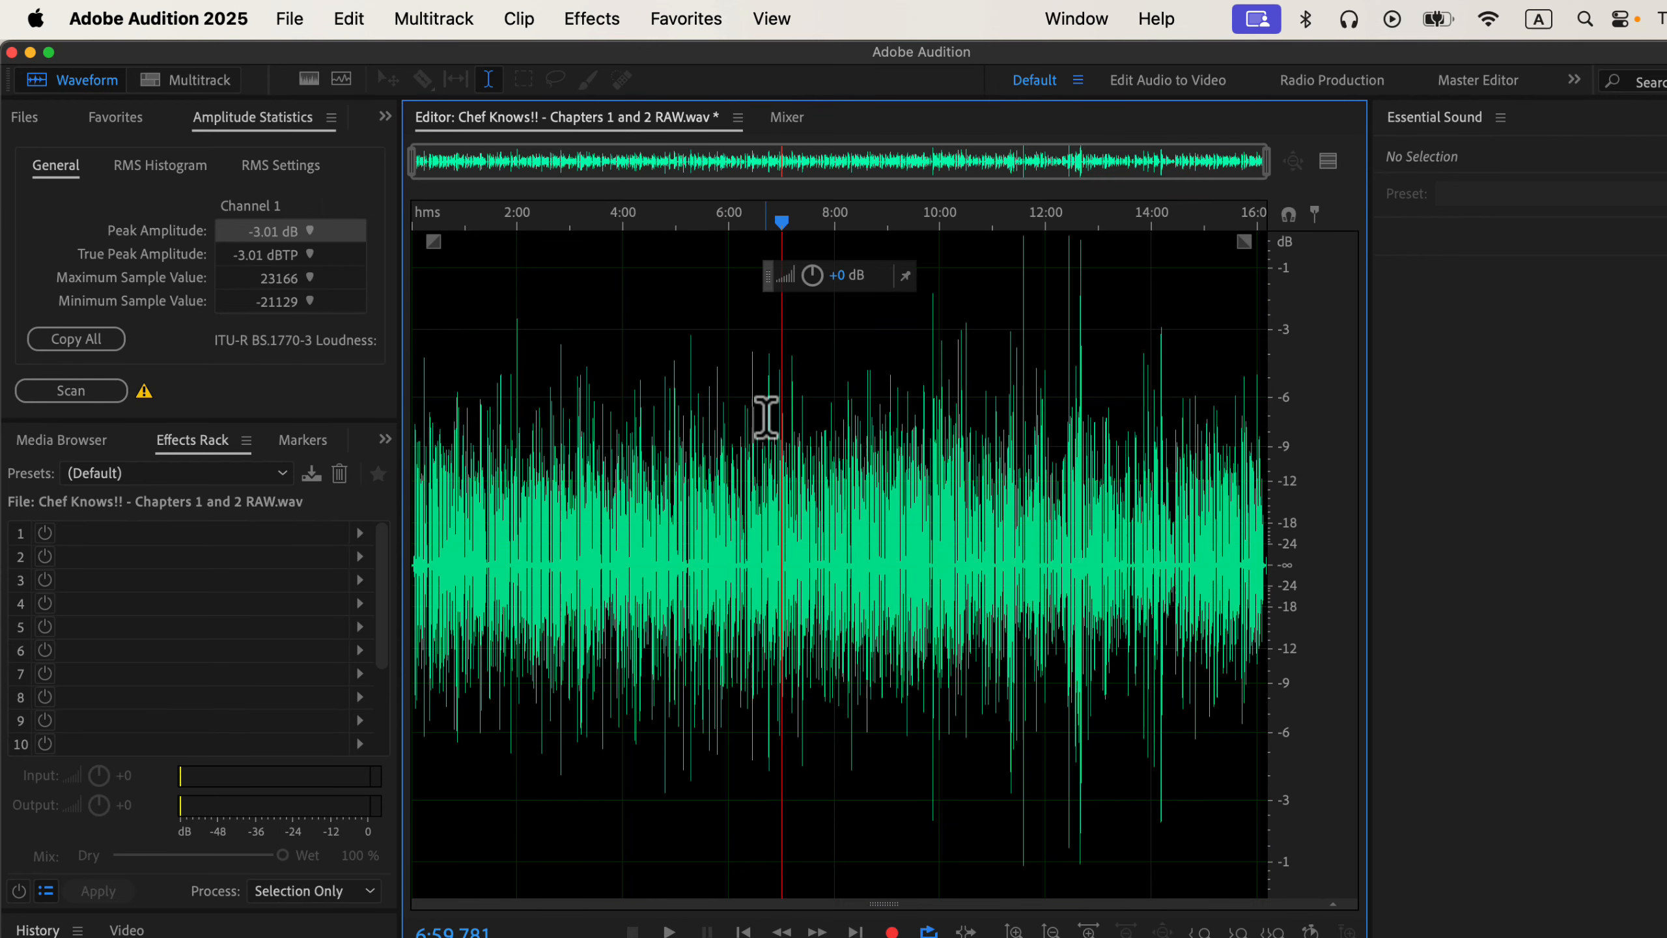
Bring the chapter recording back to -3 dB by applying the Normalize to -3 dB favorite three times in a row
click(665, 22)
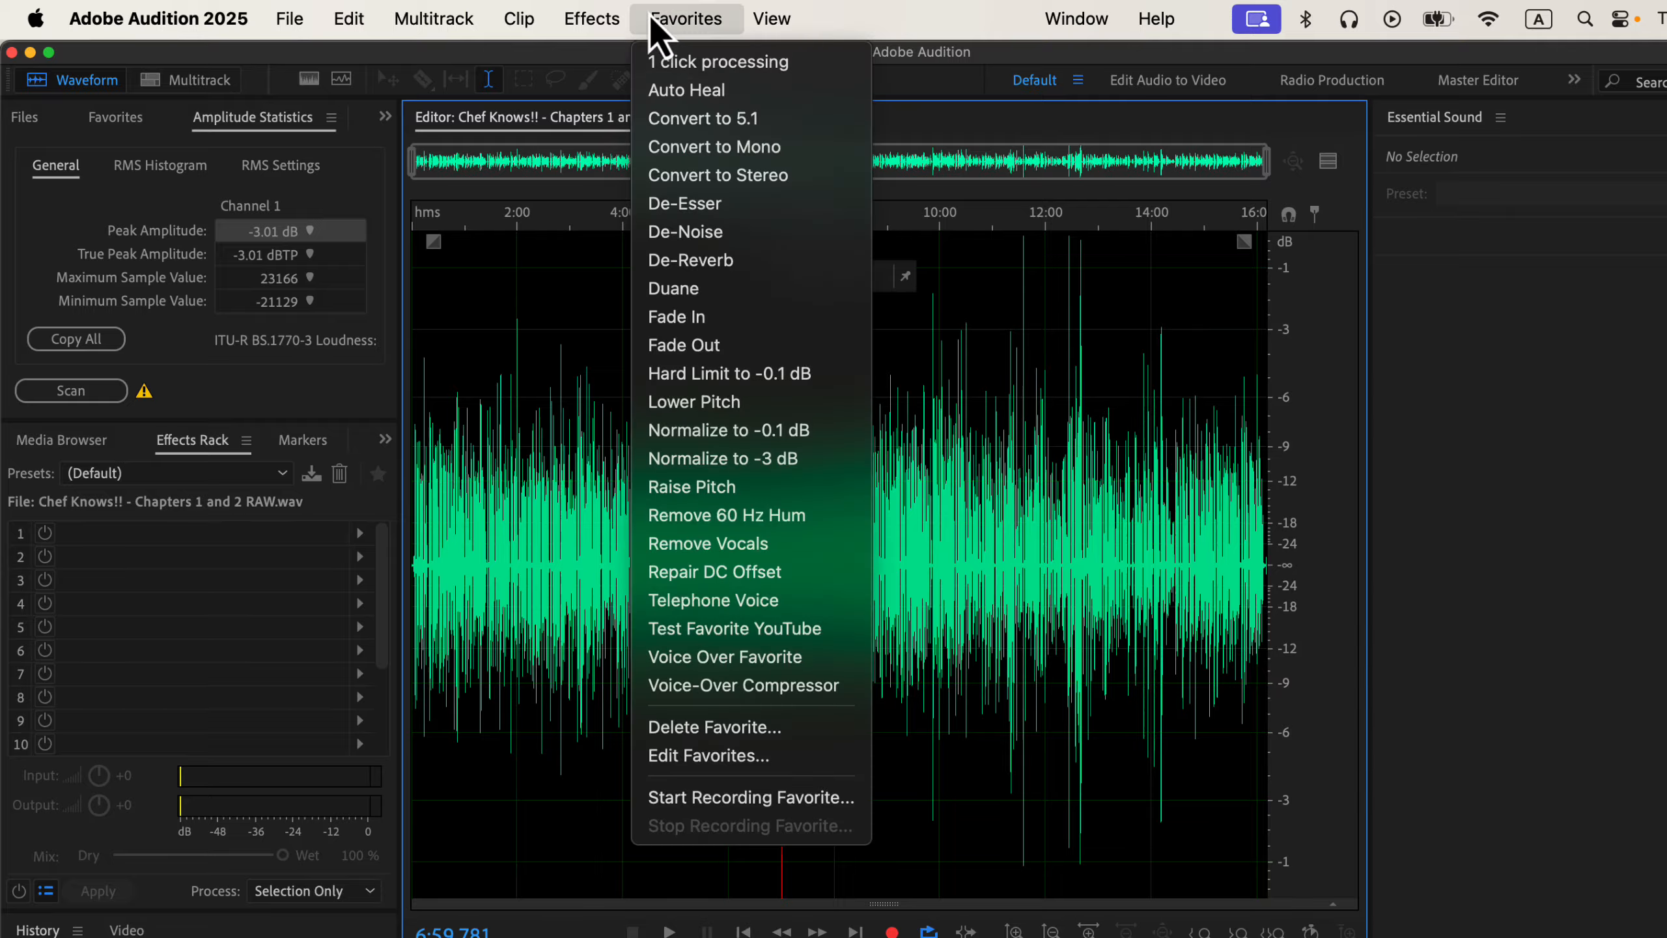
click(706, 458)
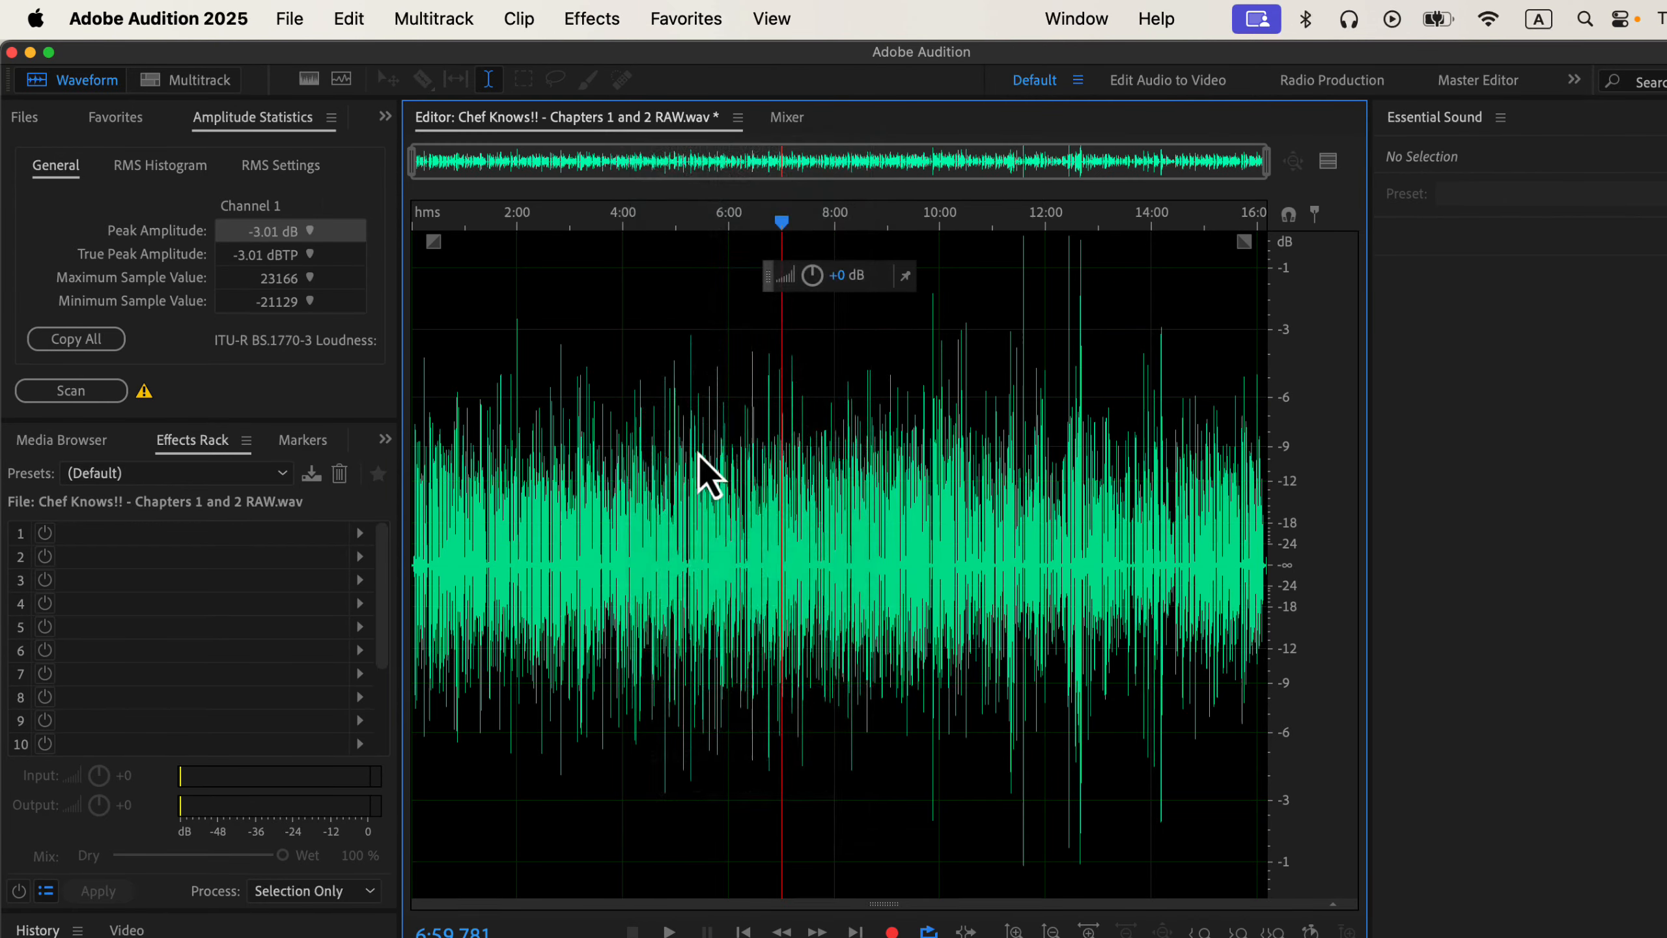
click(671, 439)
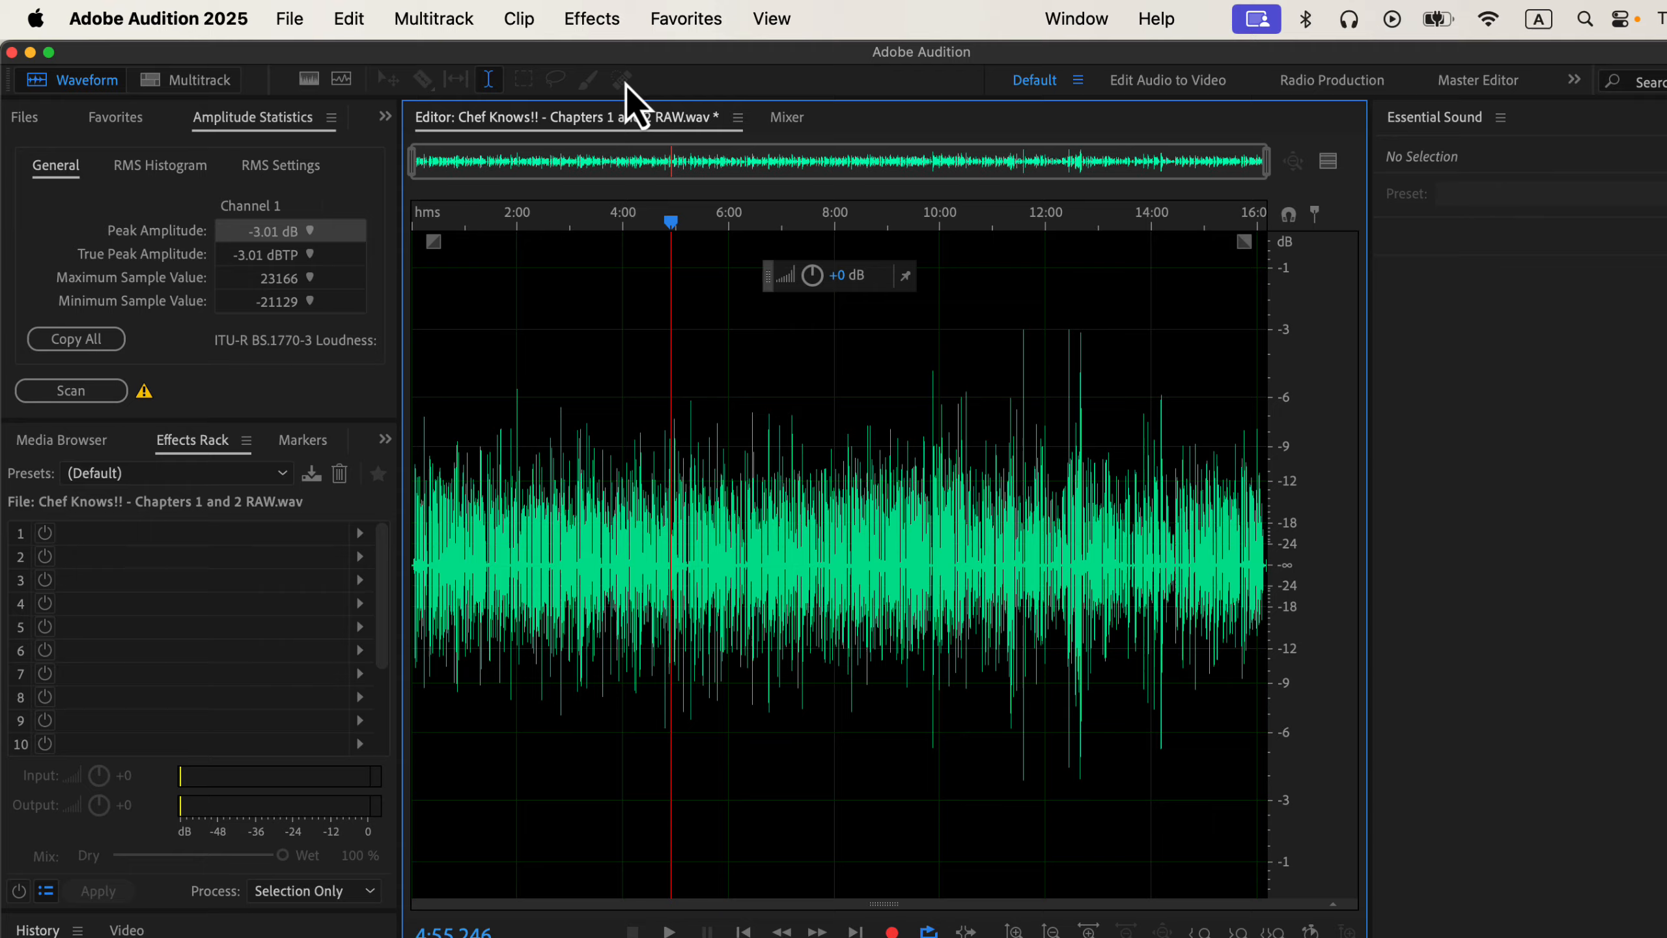
click(646, 23)
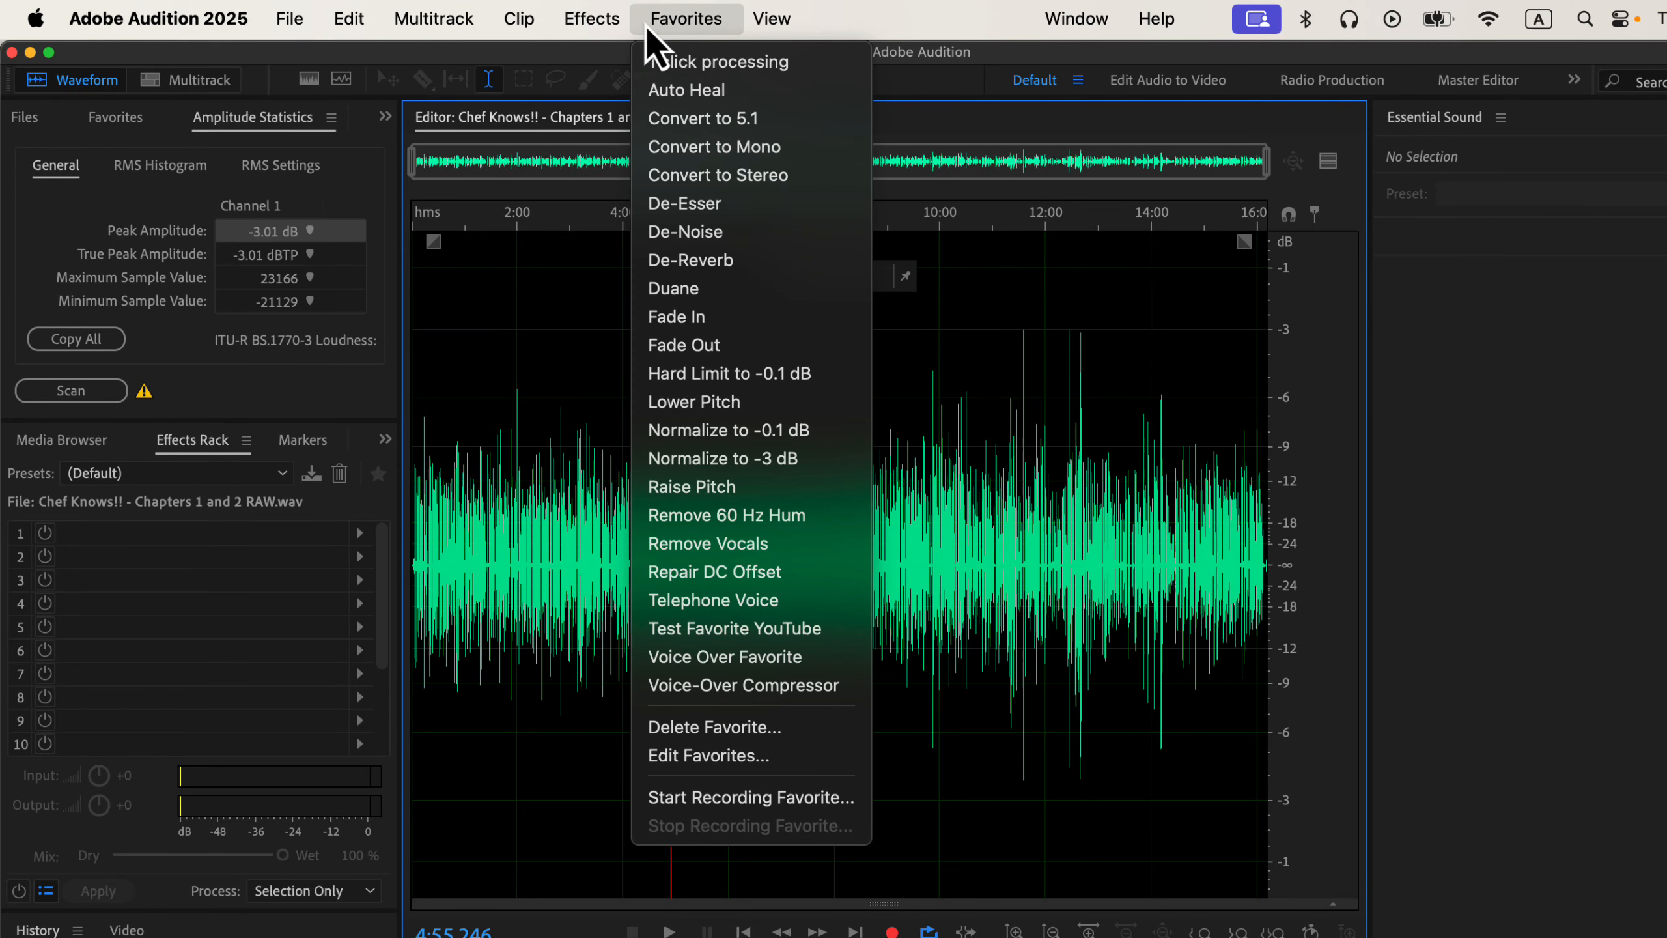
click(682, 457)
click(638, 440)
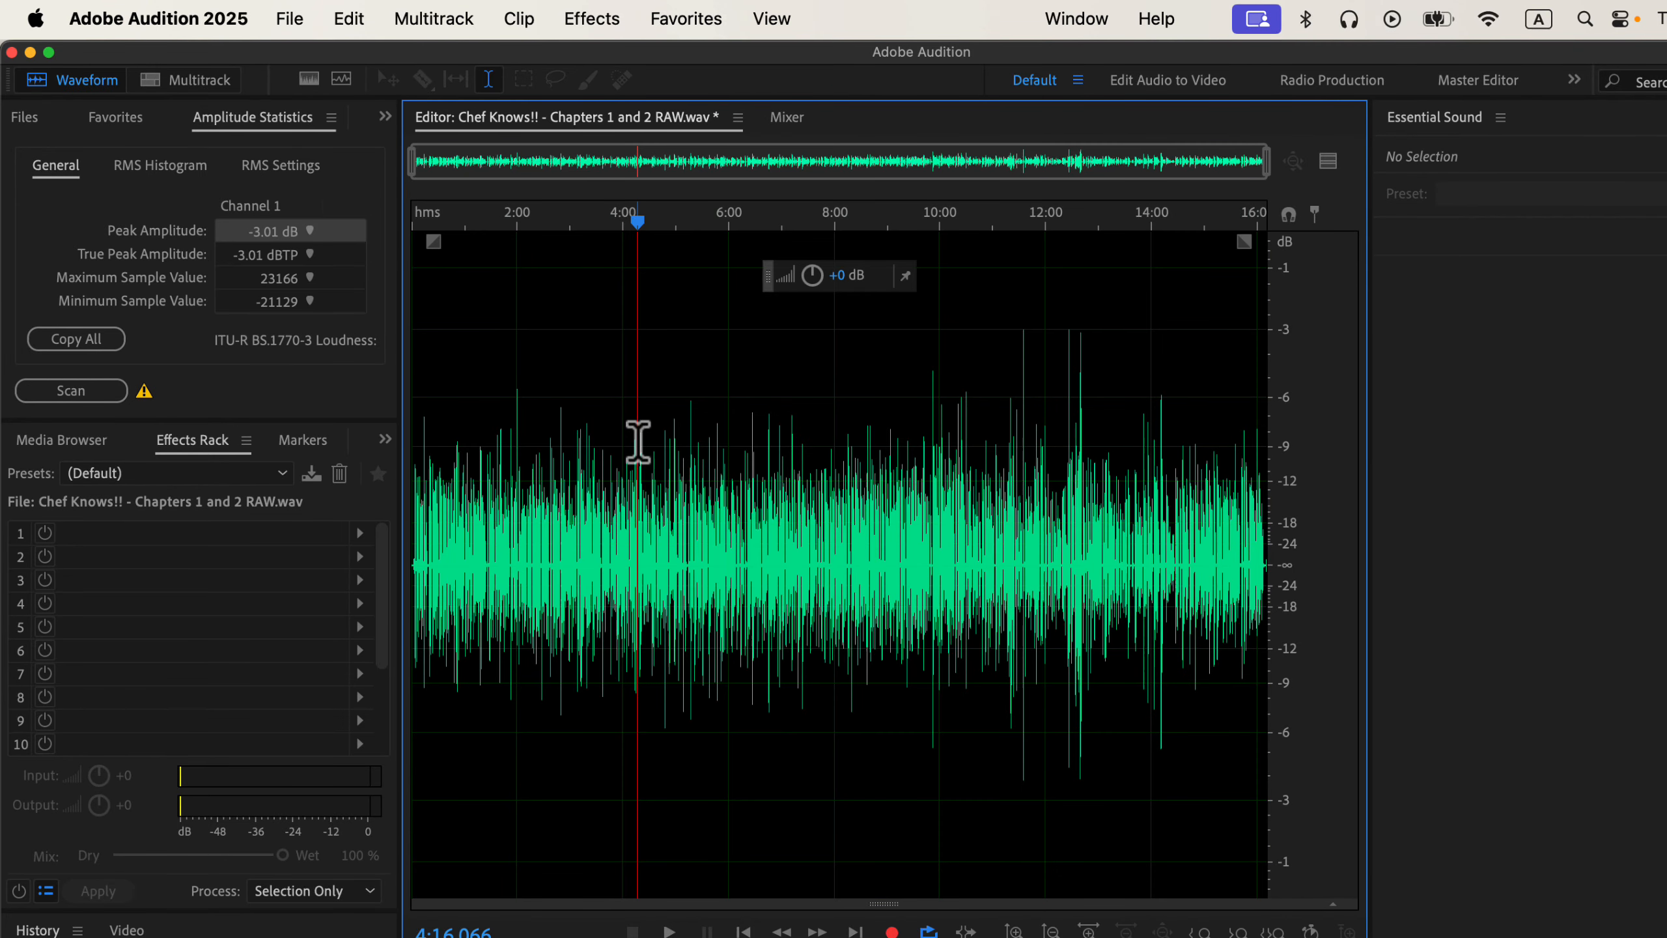
click(689, 22)
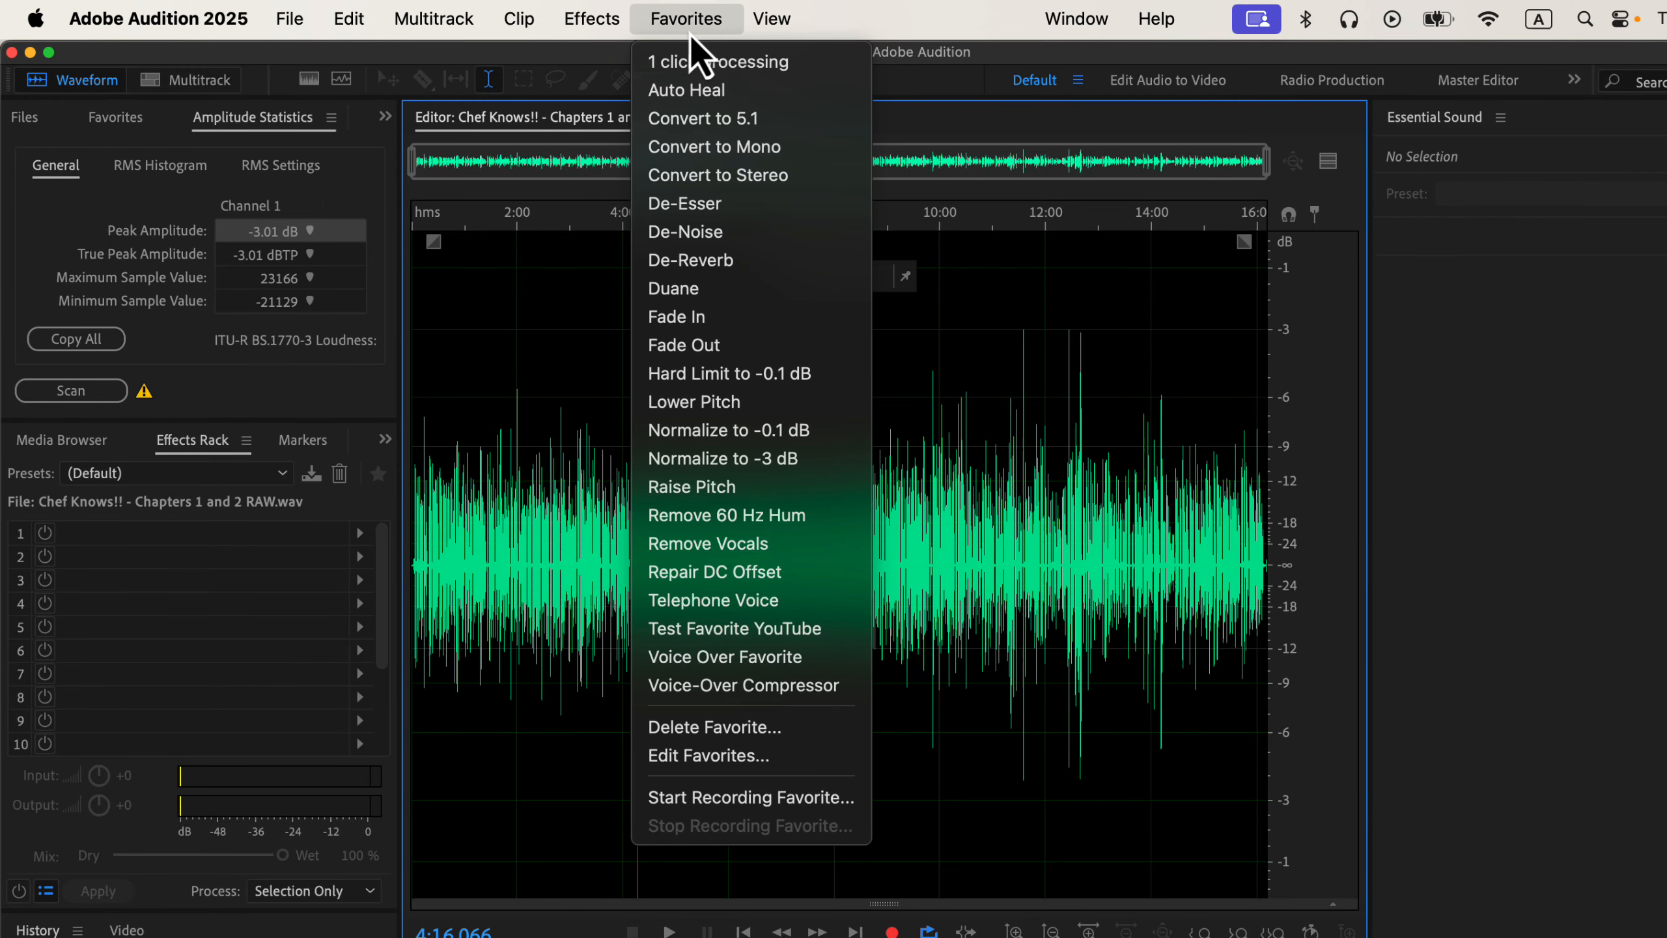
click(697, 459)
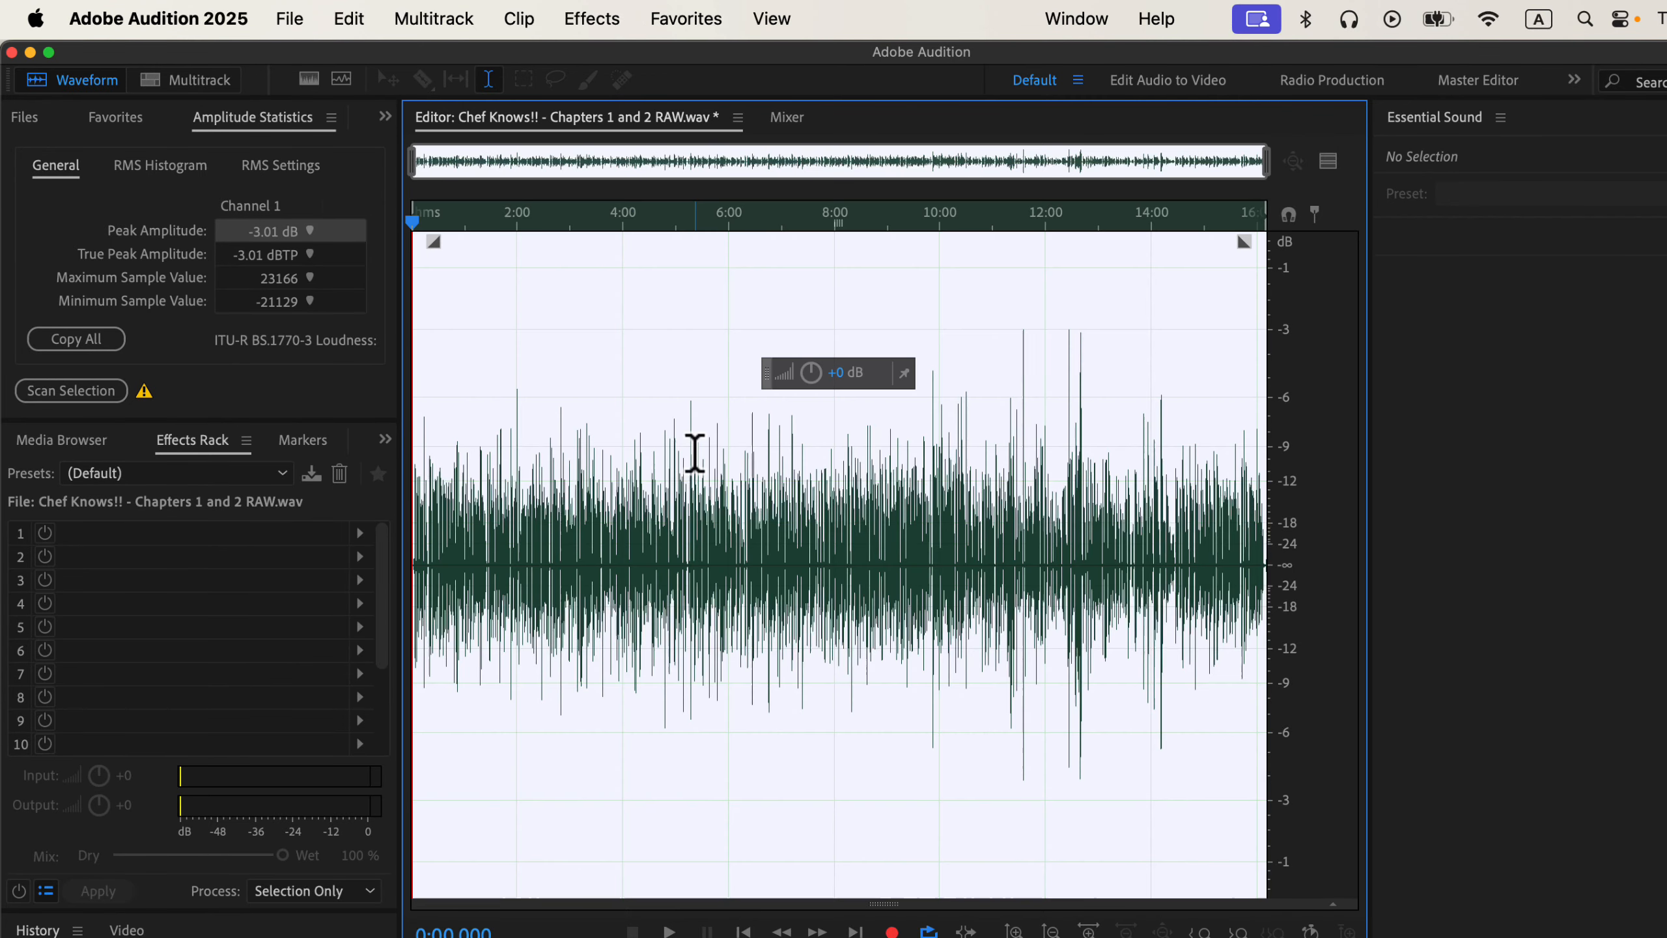
click(681, 431)
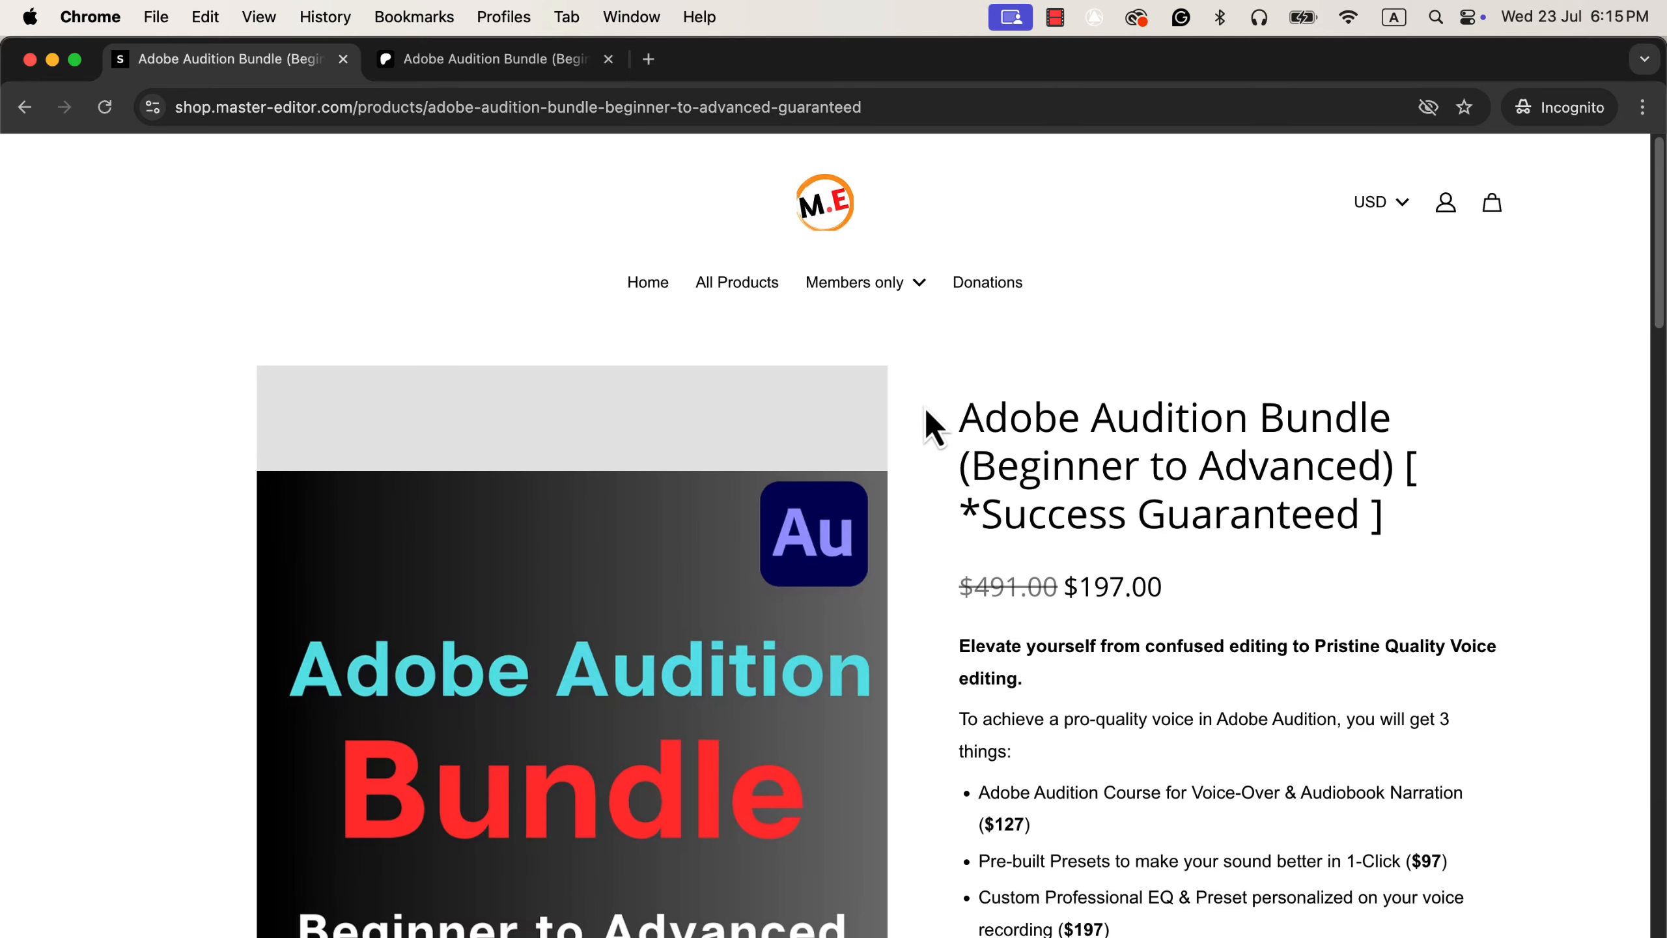
Switch to Chrome and read the Adobe Audition Bundle descriptions on the Master Editor shop page and the Patreon page
scroll(926, 409, down, 5)
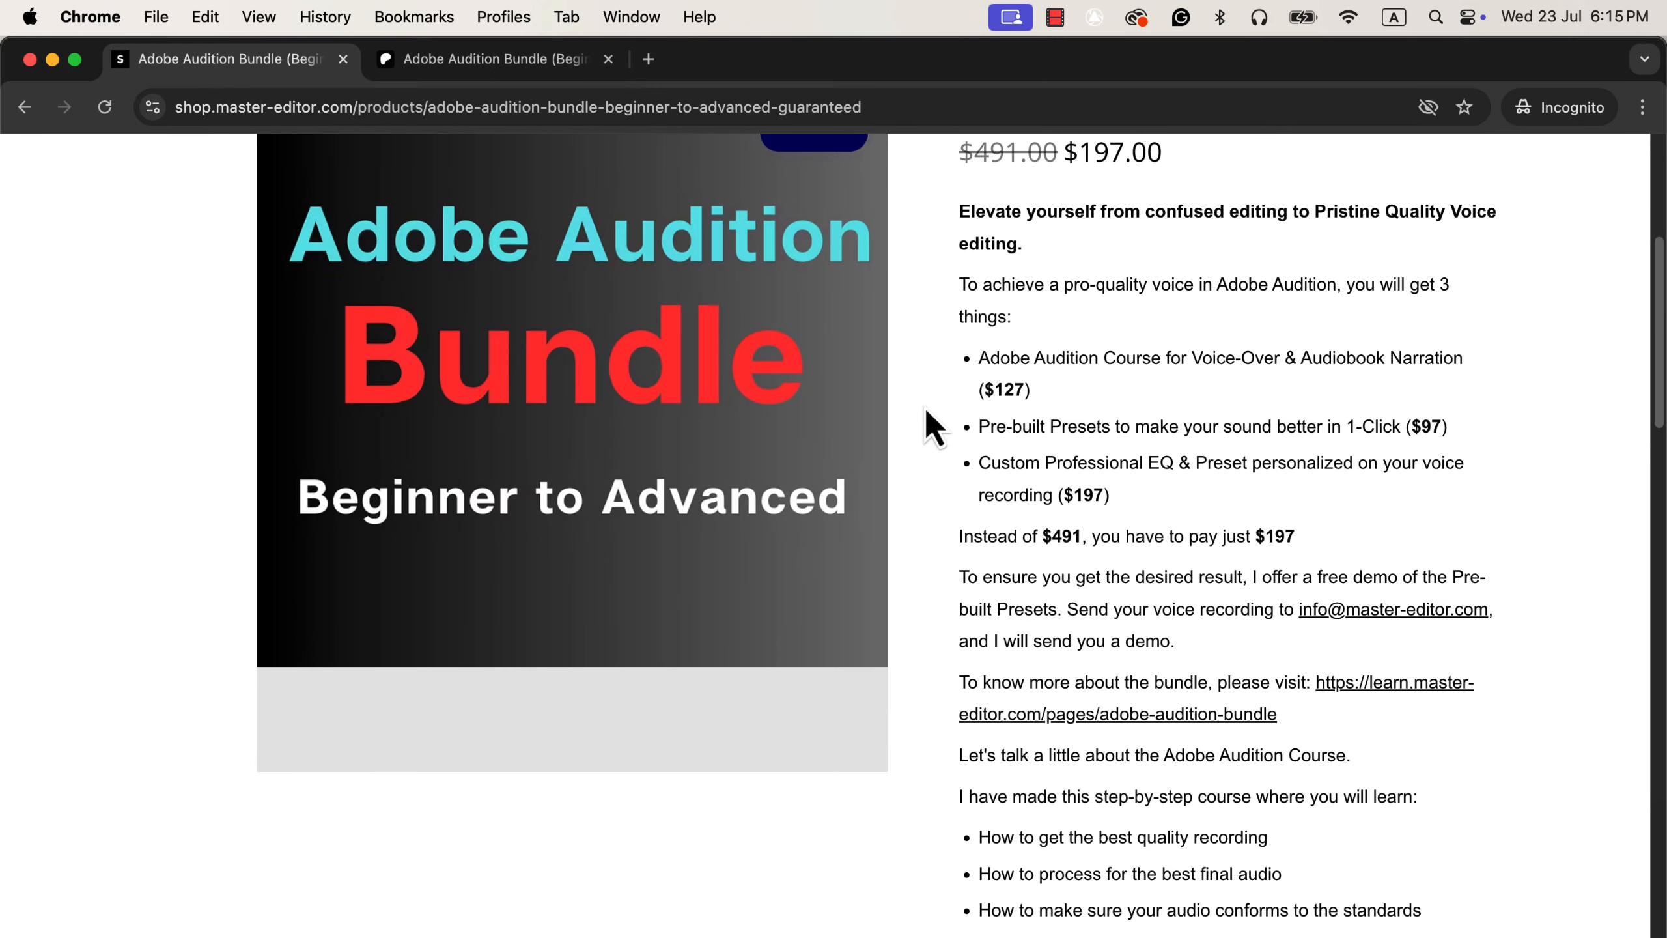
scroll(926, 410, down, 7)
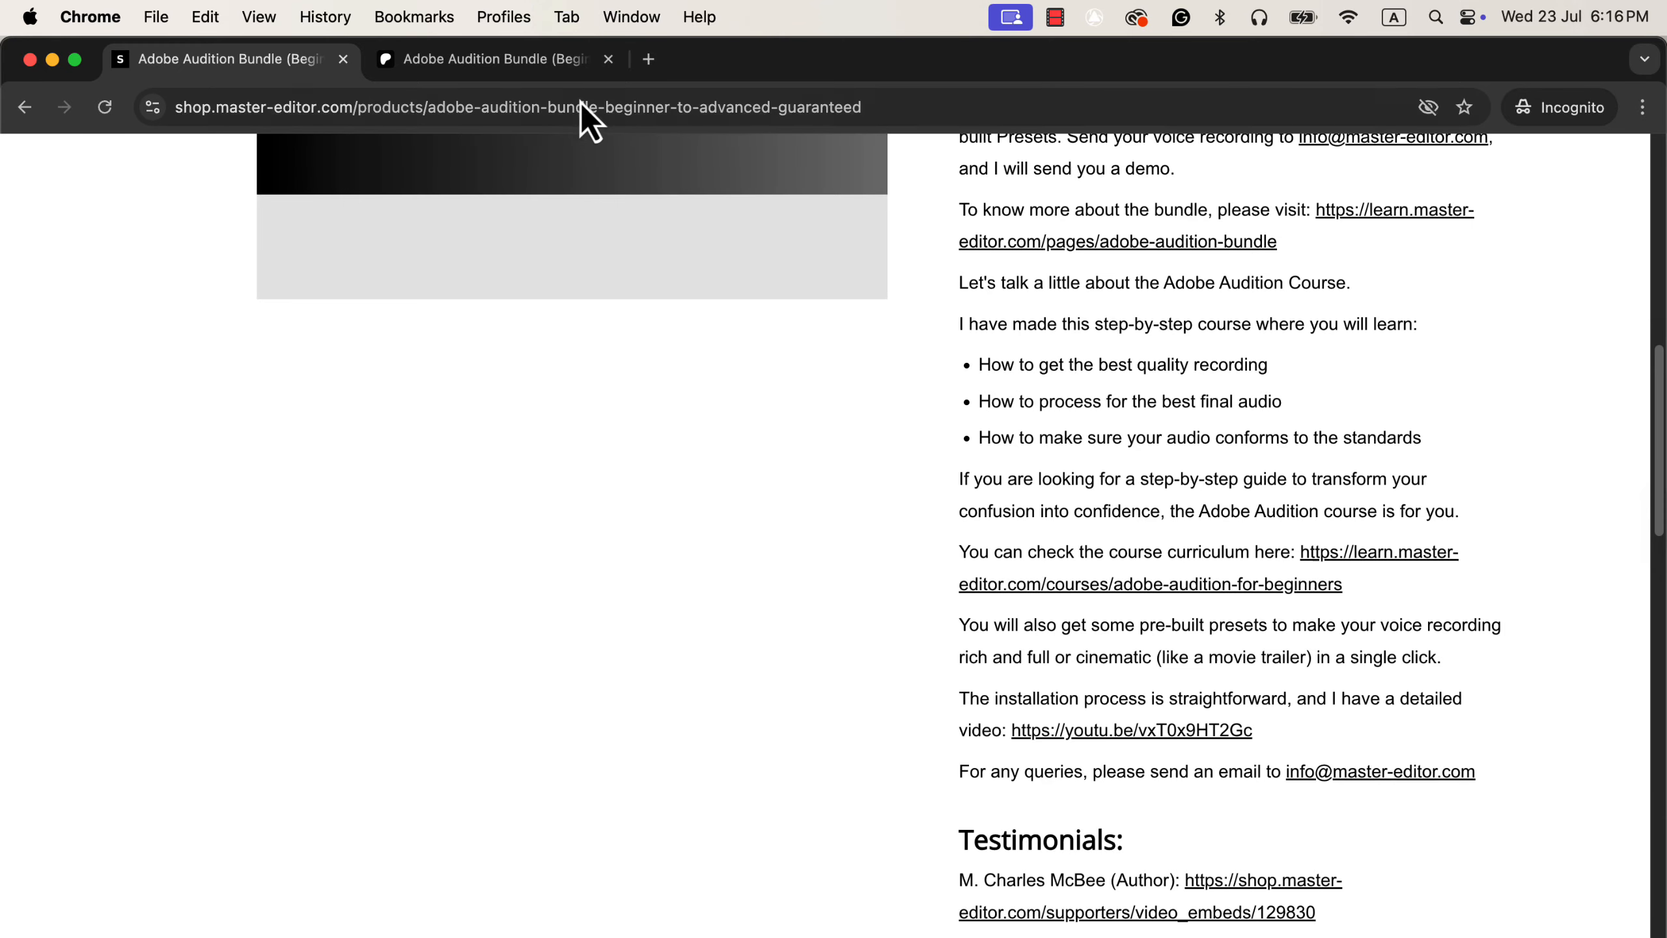
click(548, 59)
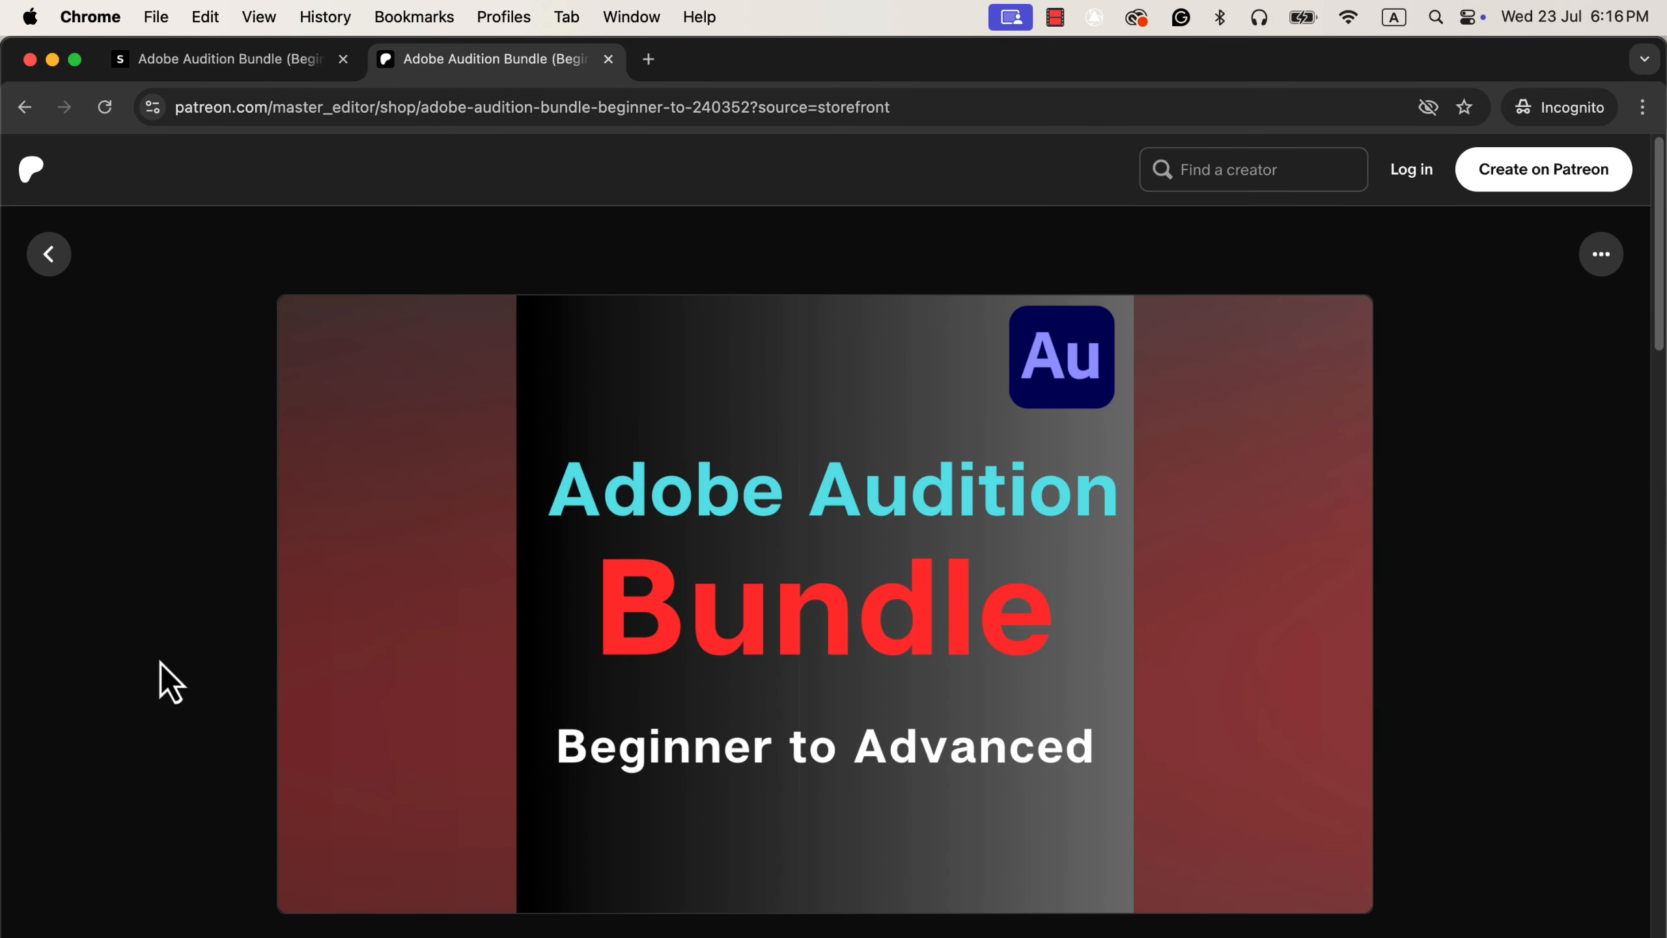
scroll(159, 662, down, 5)
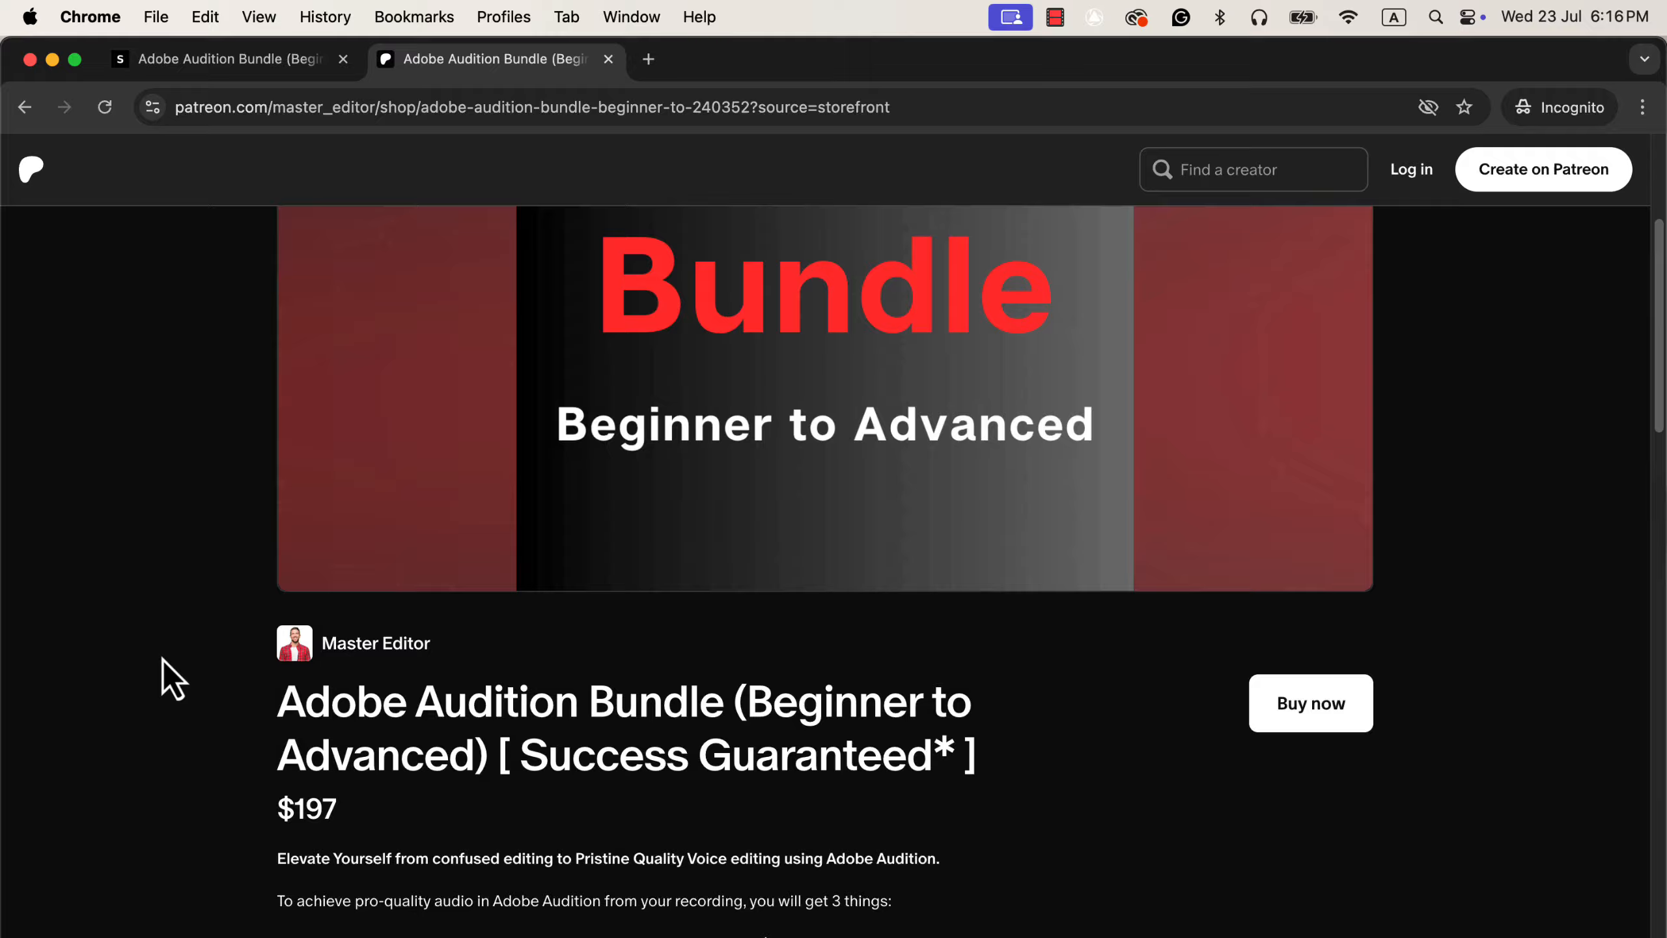
scroll(162, 659, down, 5)
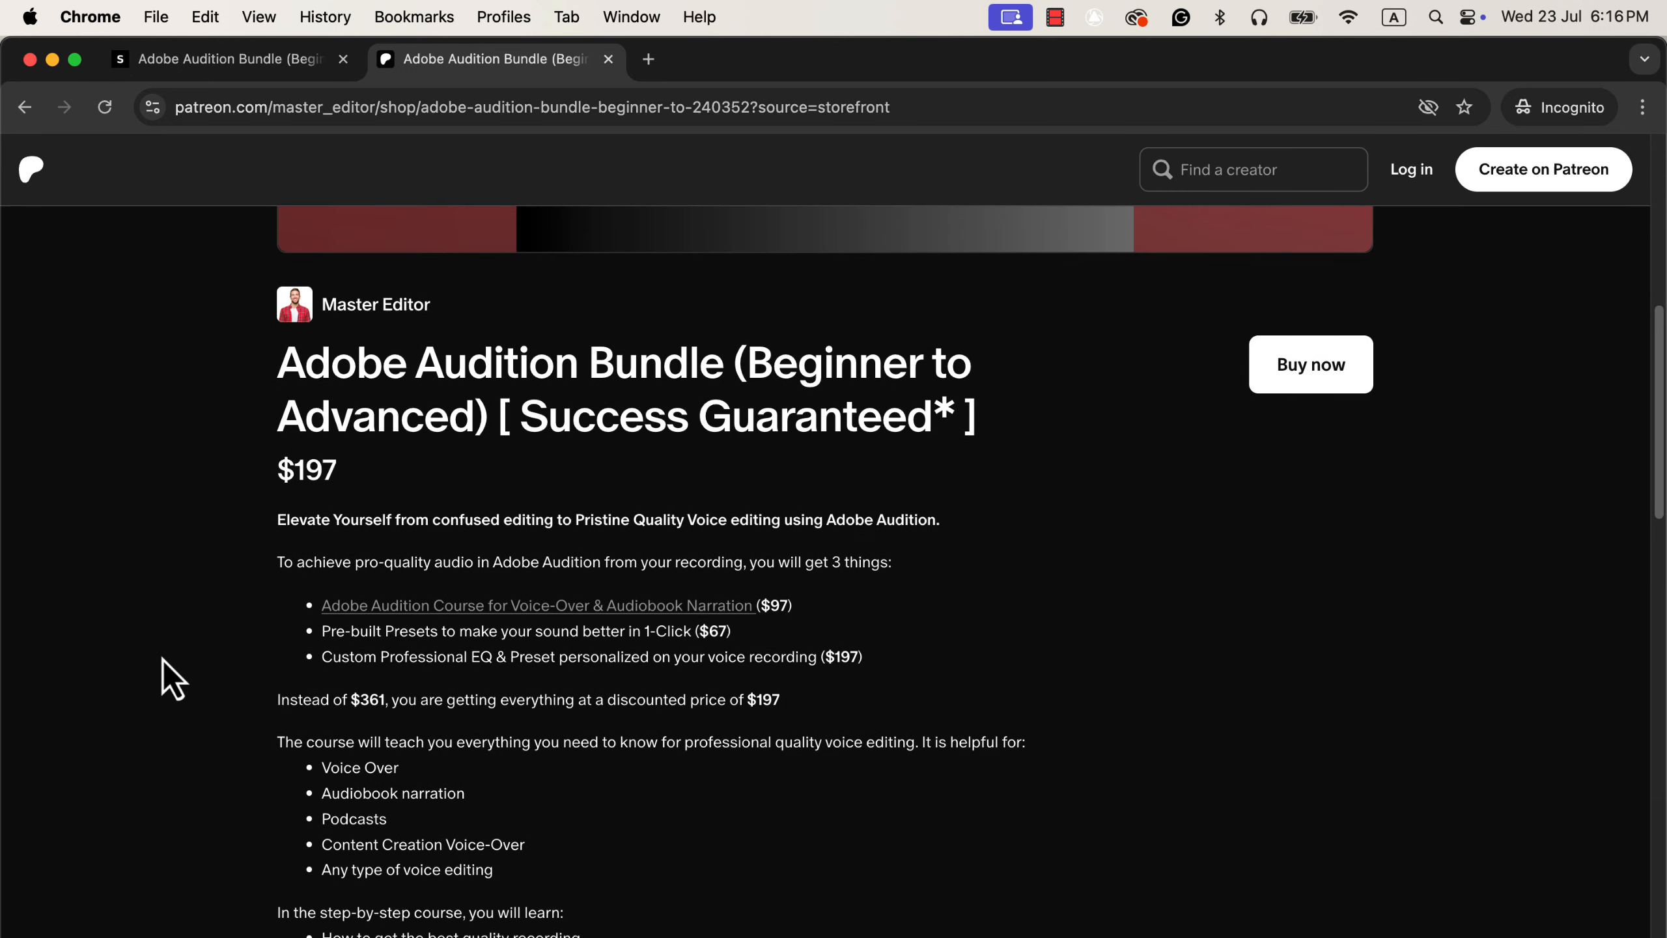
scroll(162, 659, down, 8)
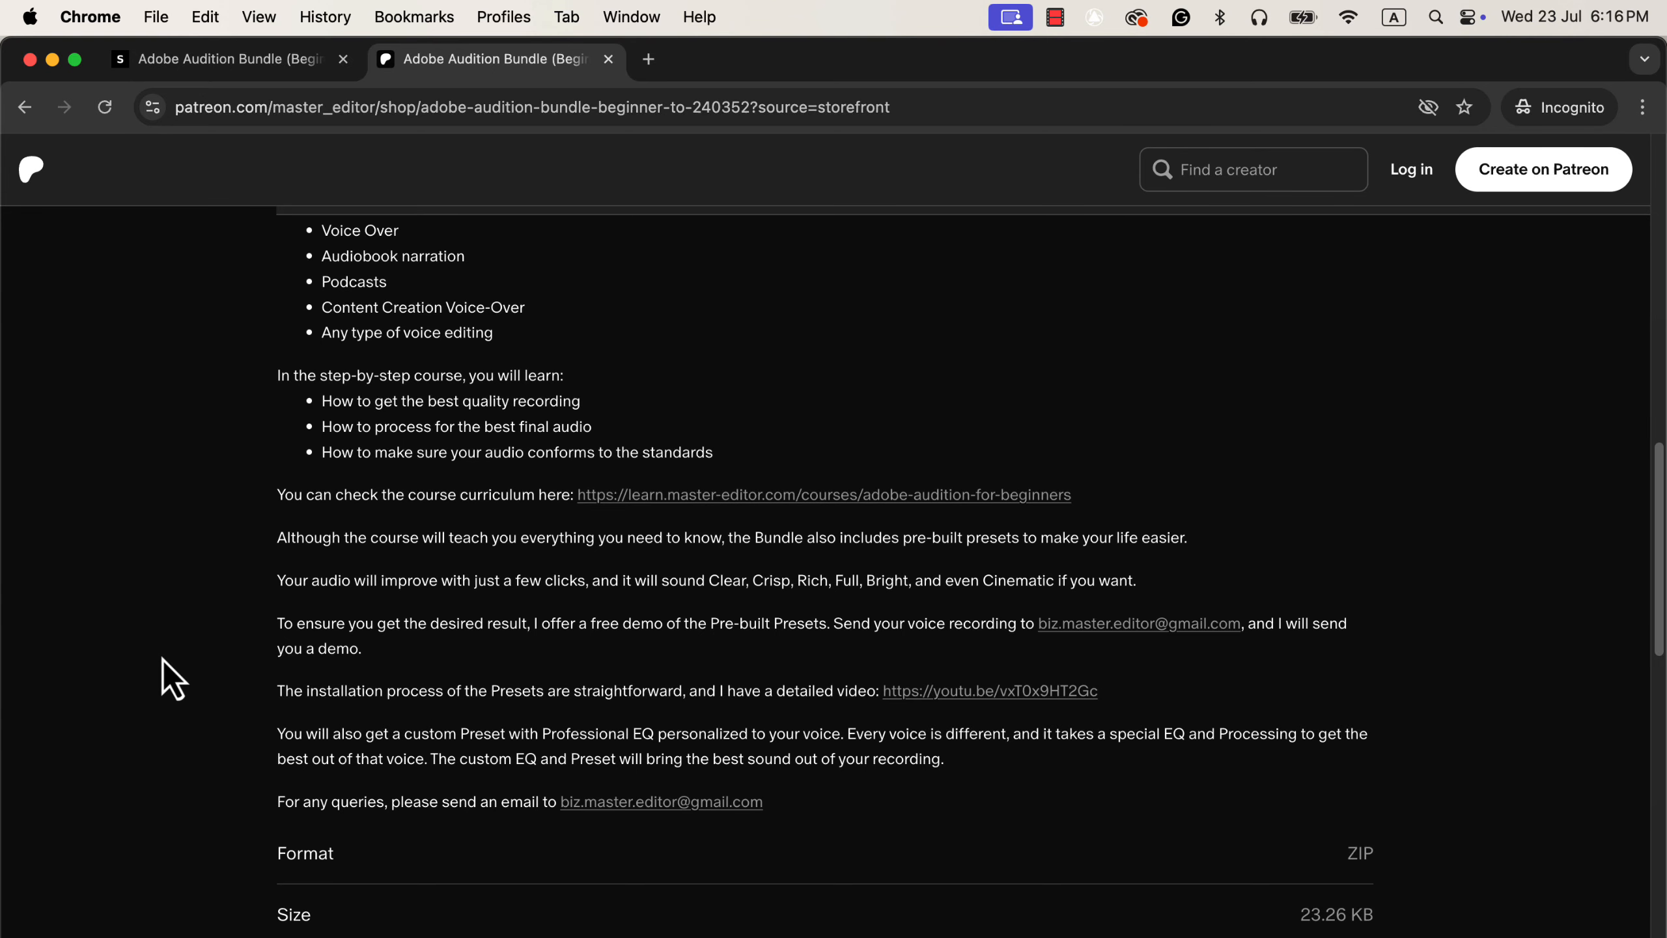
scroll(163, 660, down, 1)
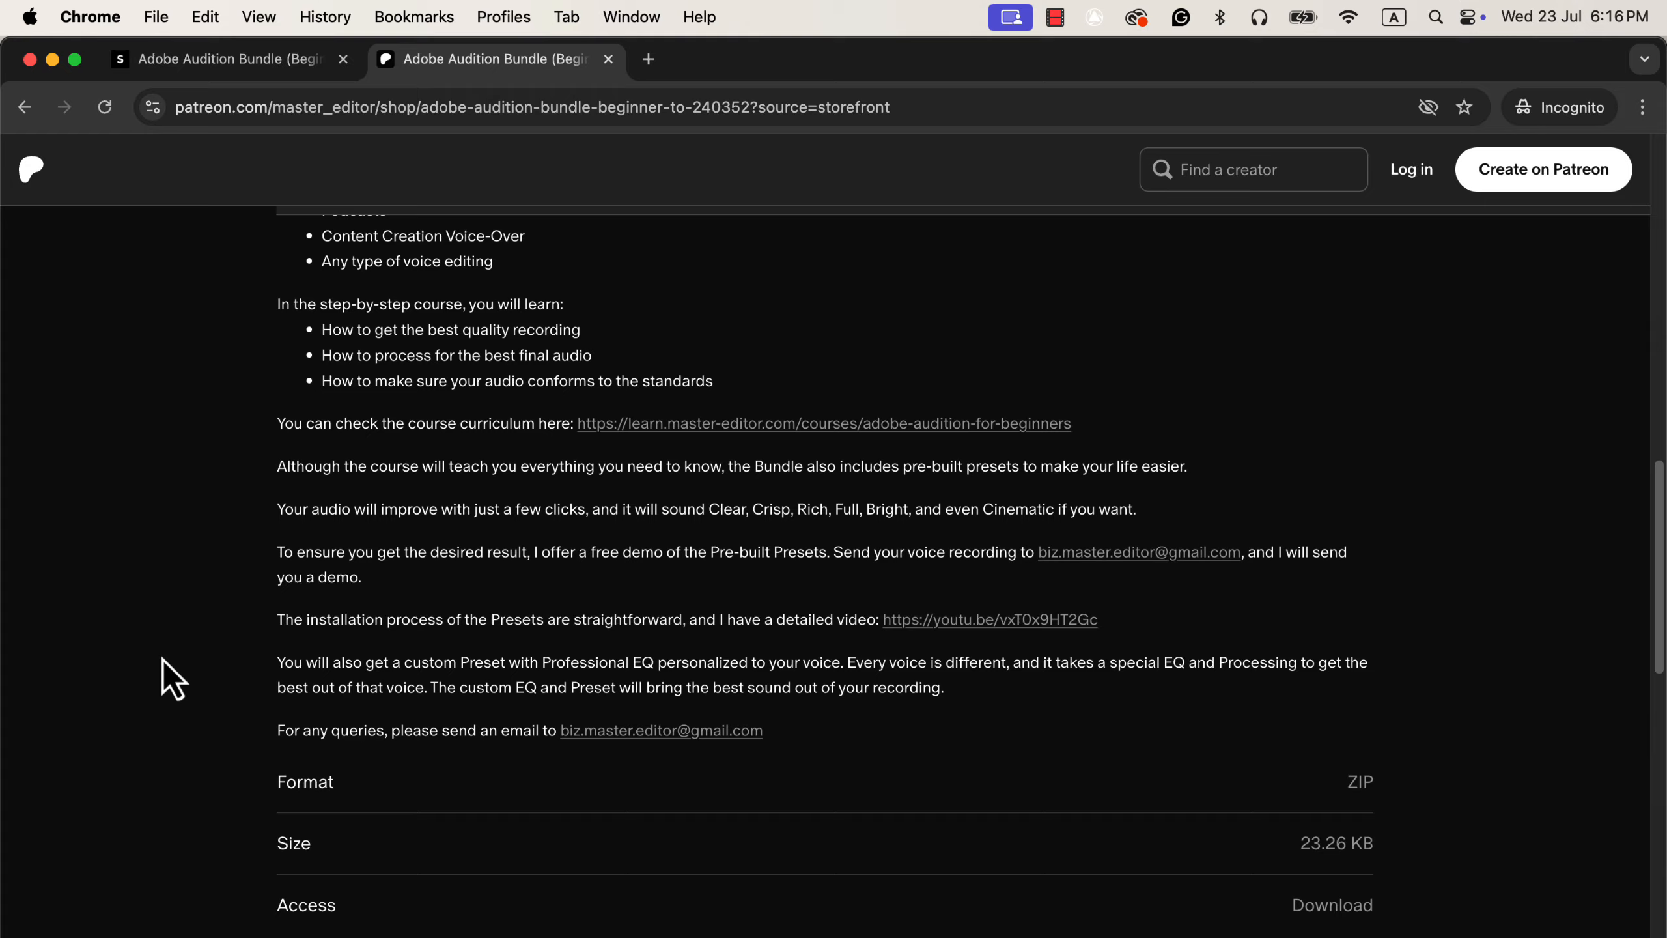
scroll(162, 660, up, 12)
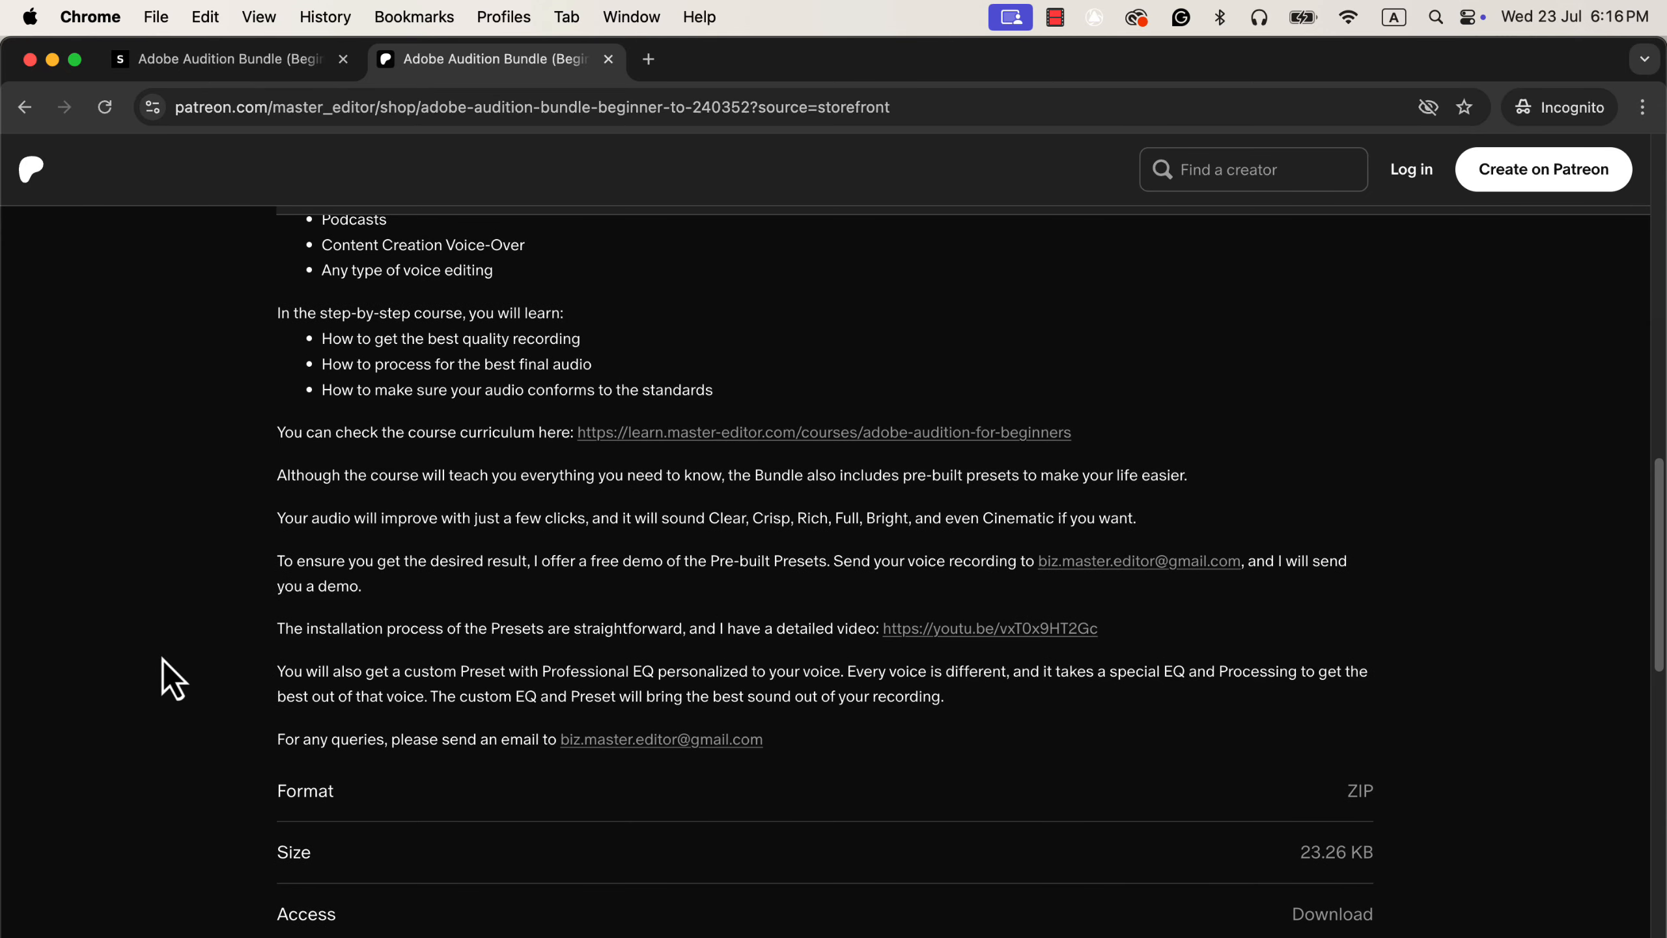
scroll(163, 660, up, 6)
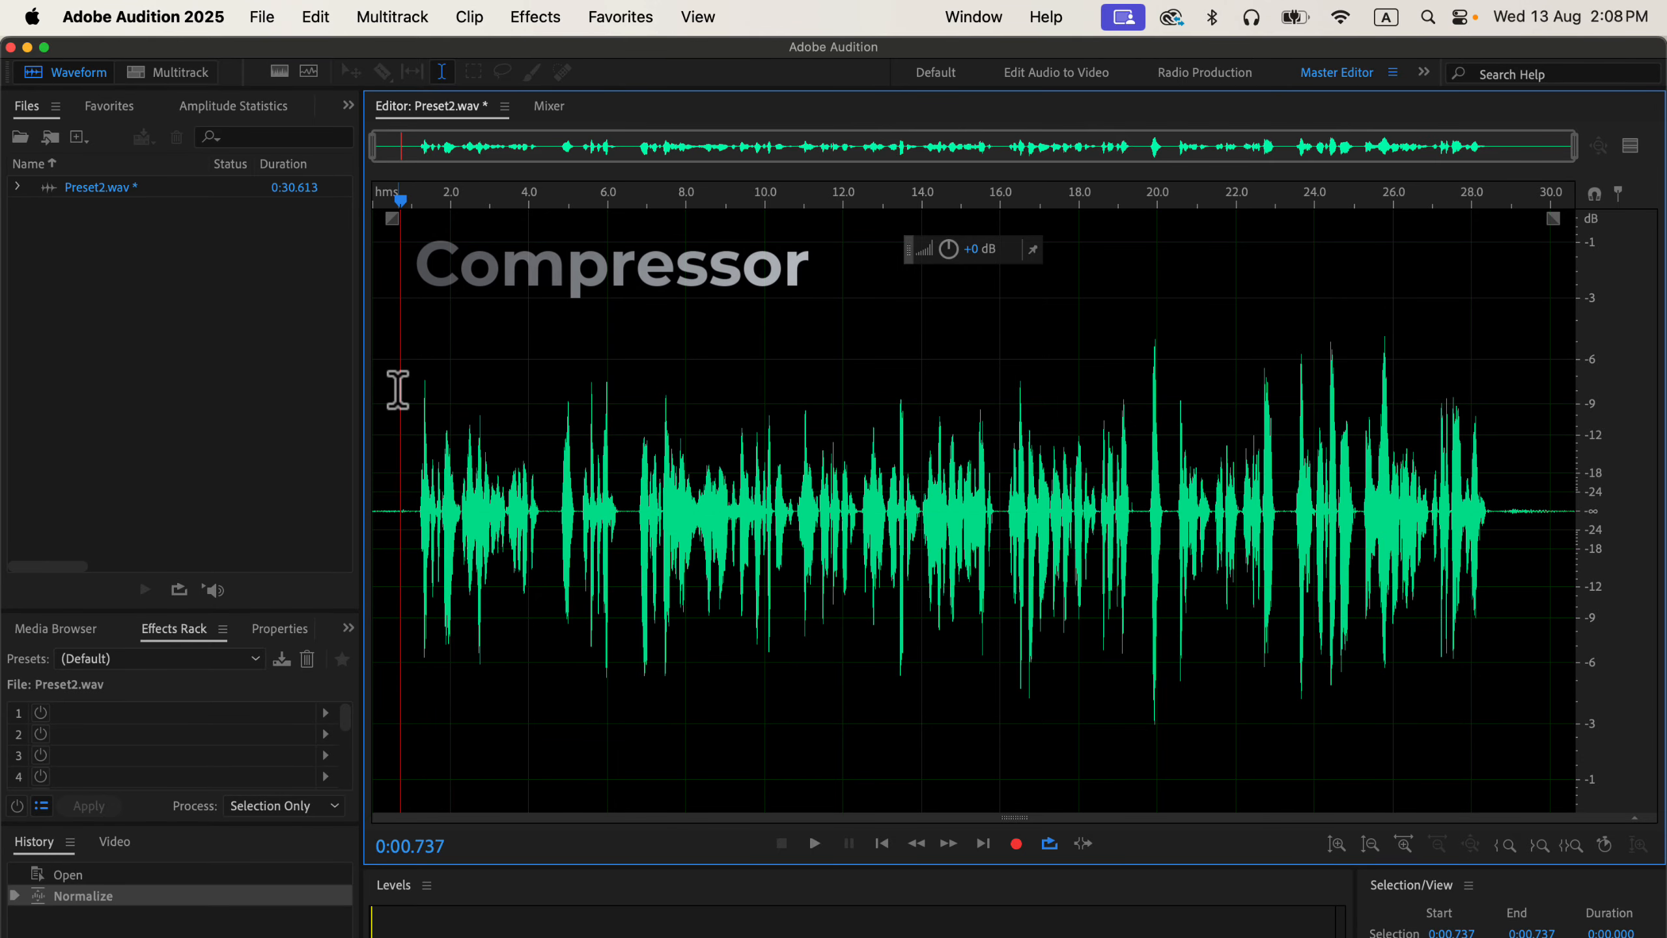
Examine which compressor effects the Amplitude and Compression category offers for Preset2.wav, without applying one
click(552, 24)
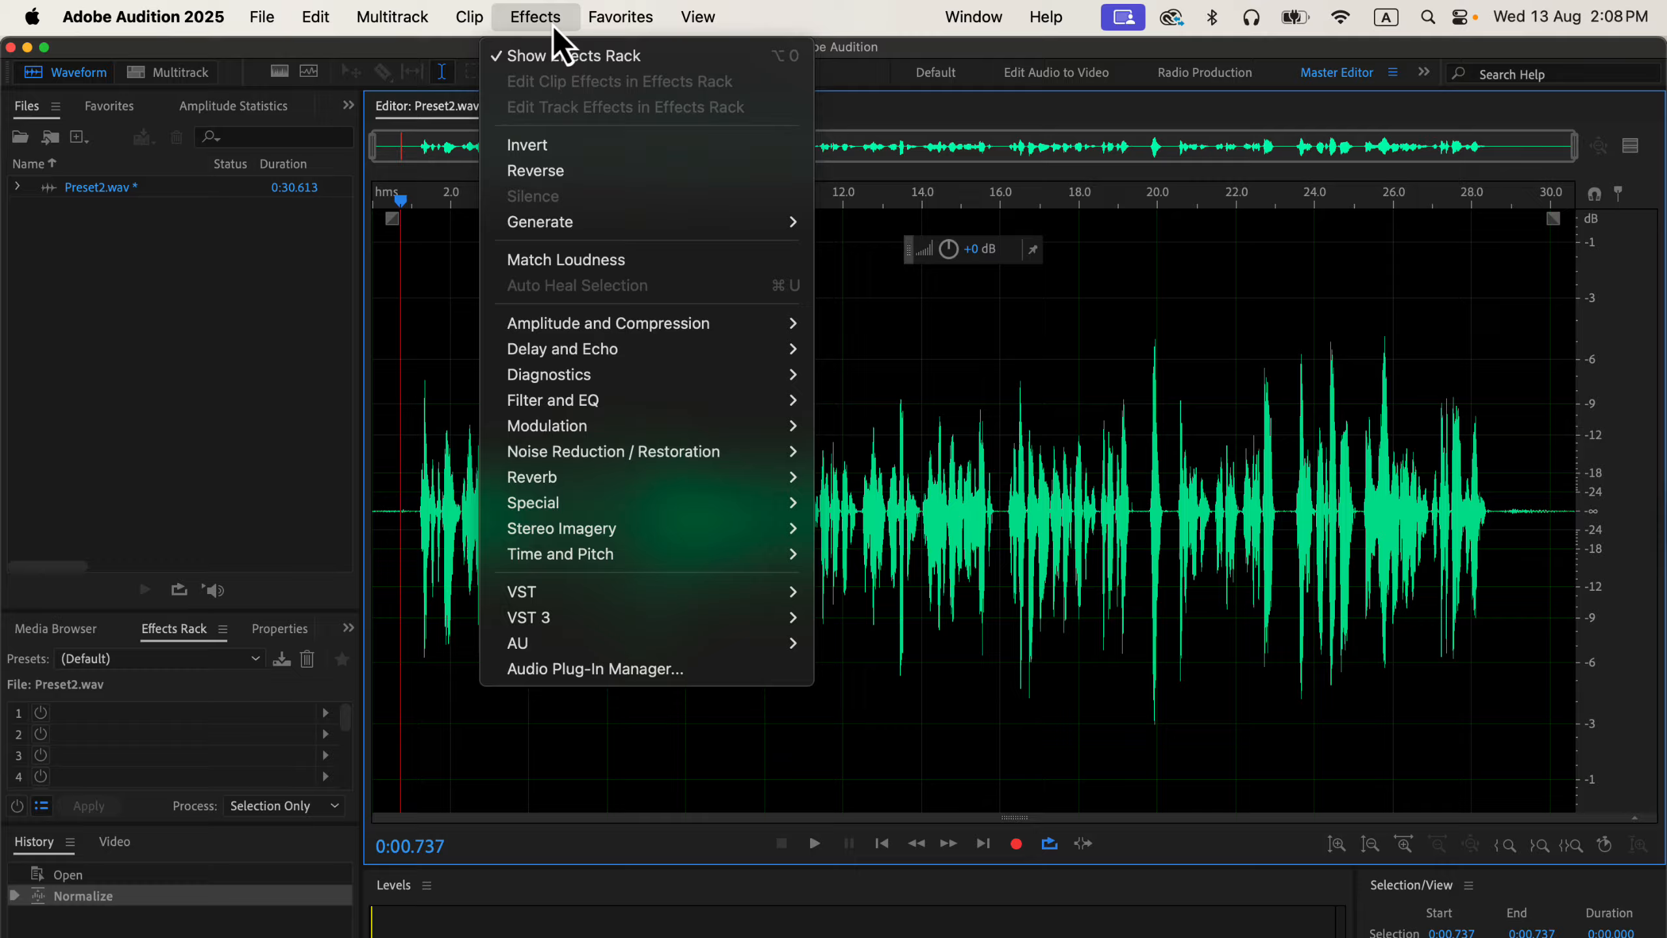
mouse_move(607, 318)
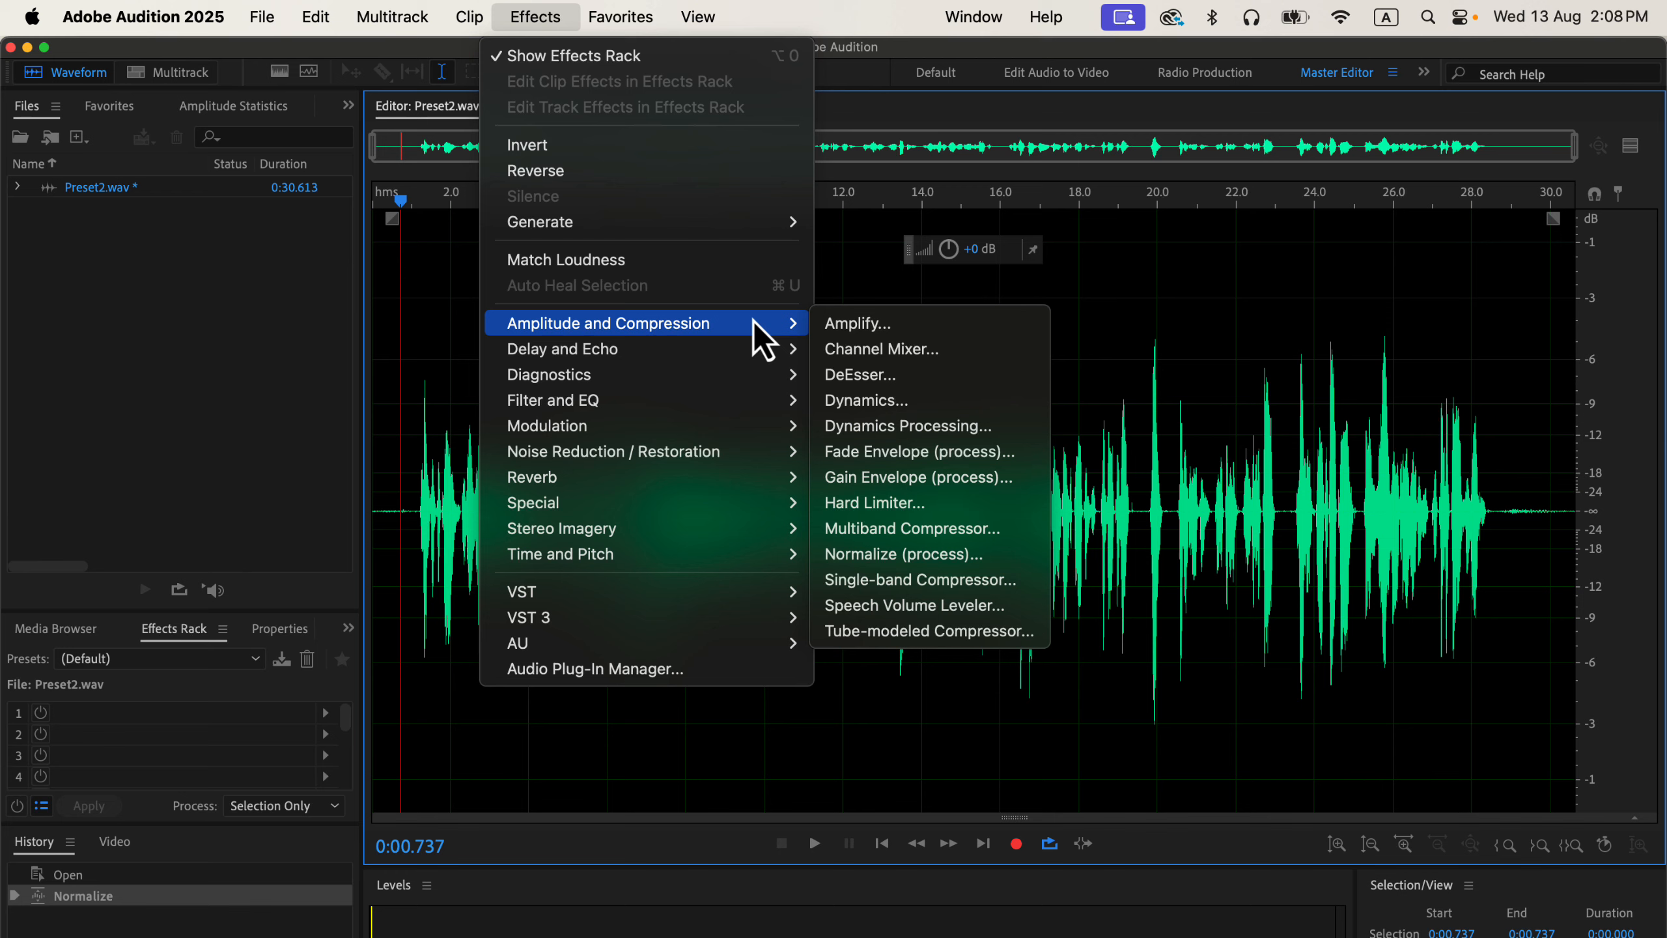
click(1111, 351)
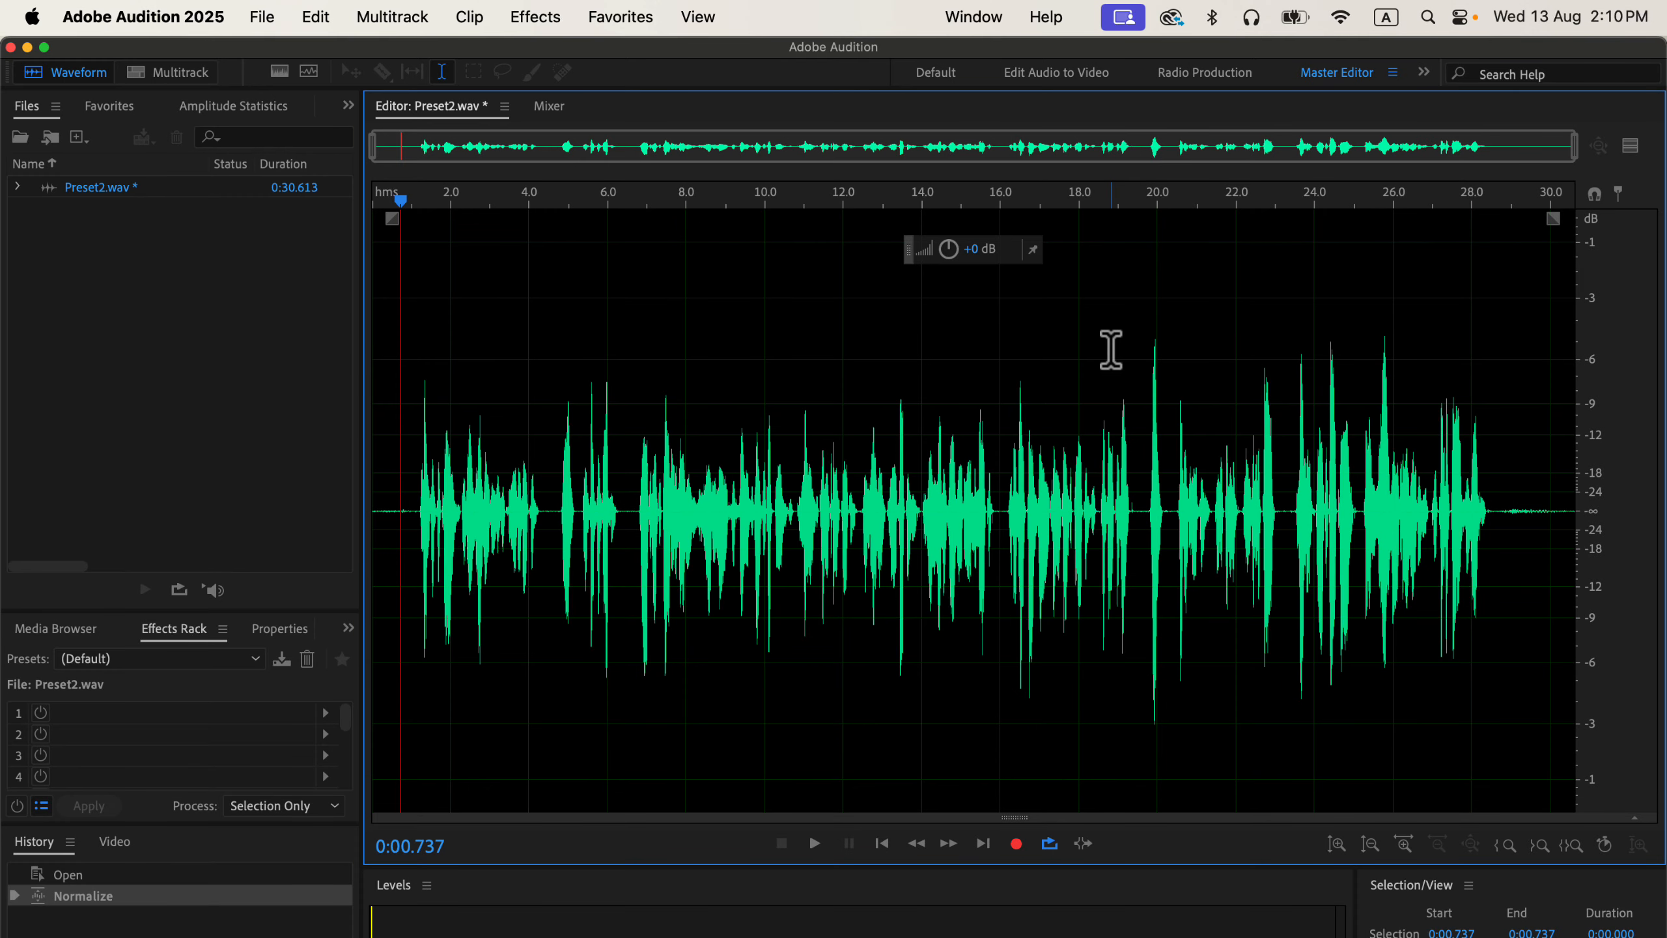
Show the Amplitude Statistics and scan Preset2.wav to read its Total RMS Amplitude
click(984, 20)
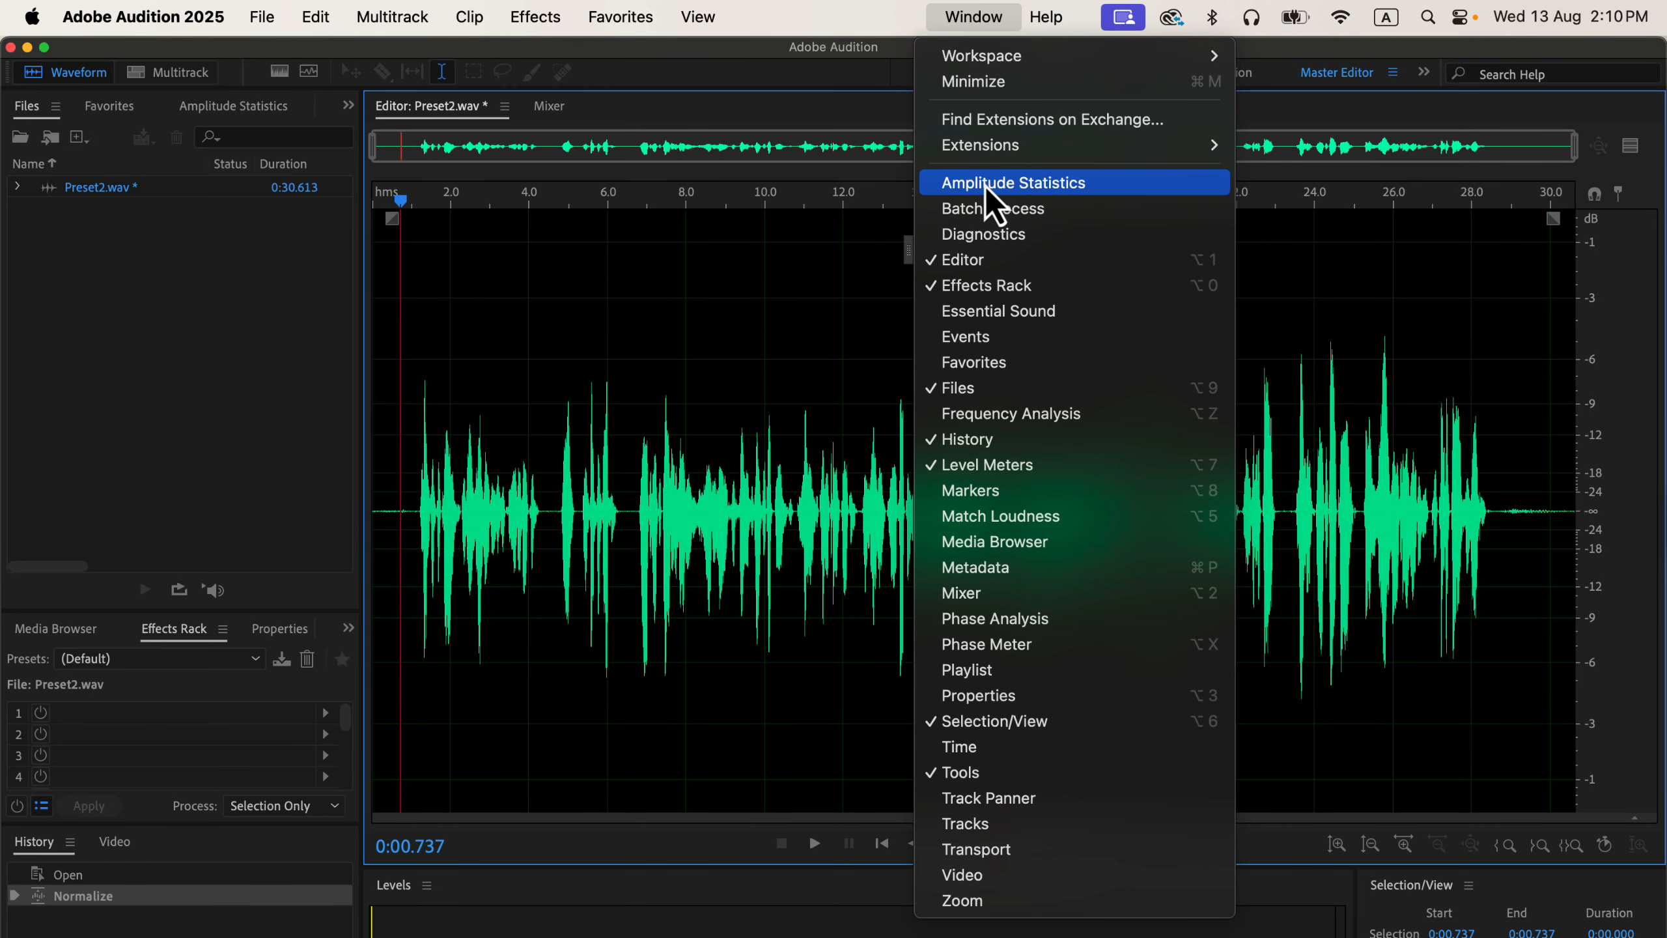
click(1144, 185)
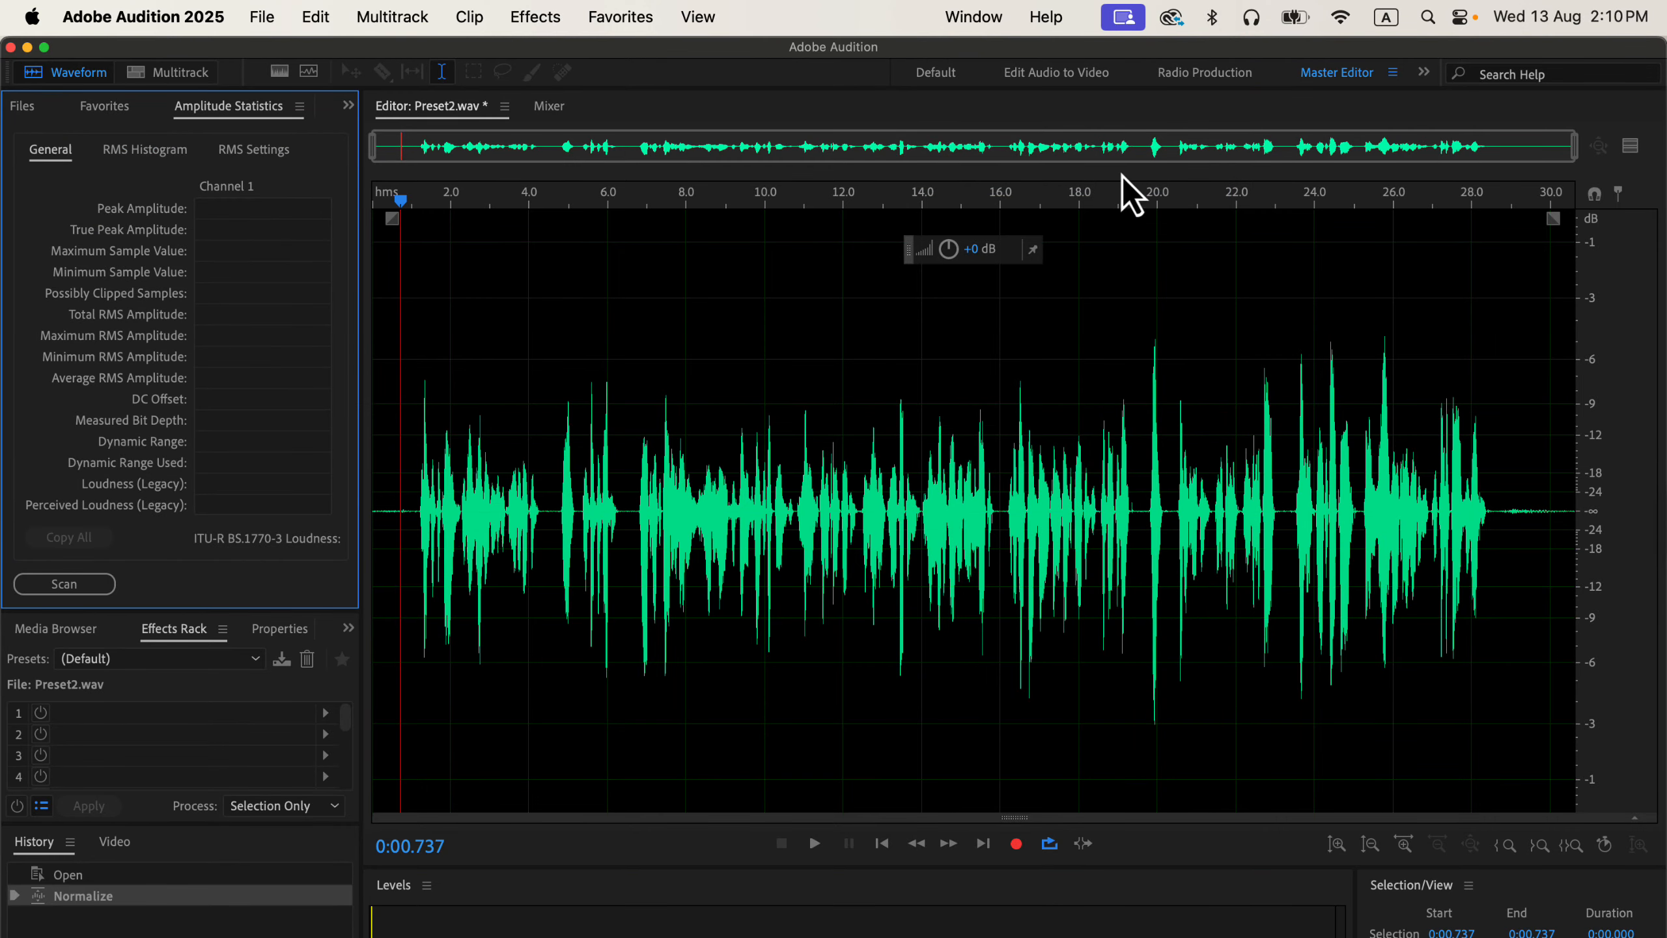
click(92, 591)
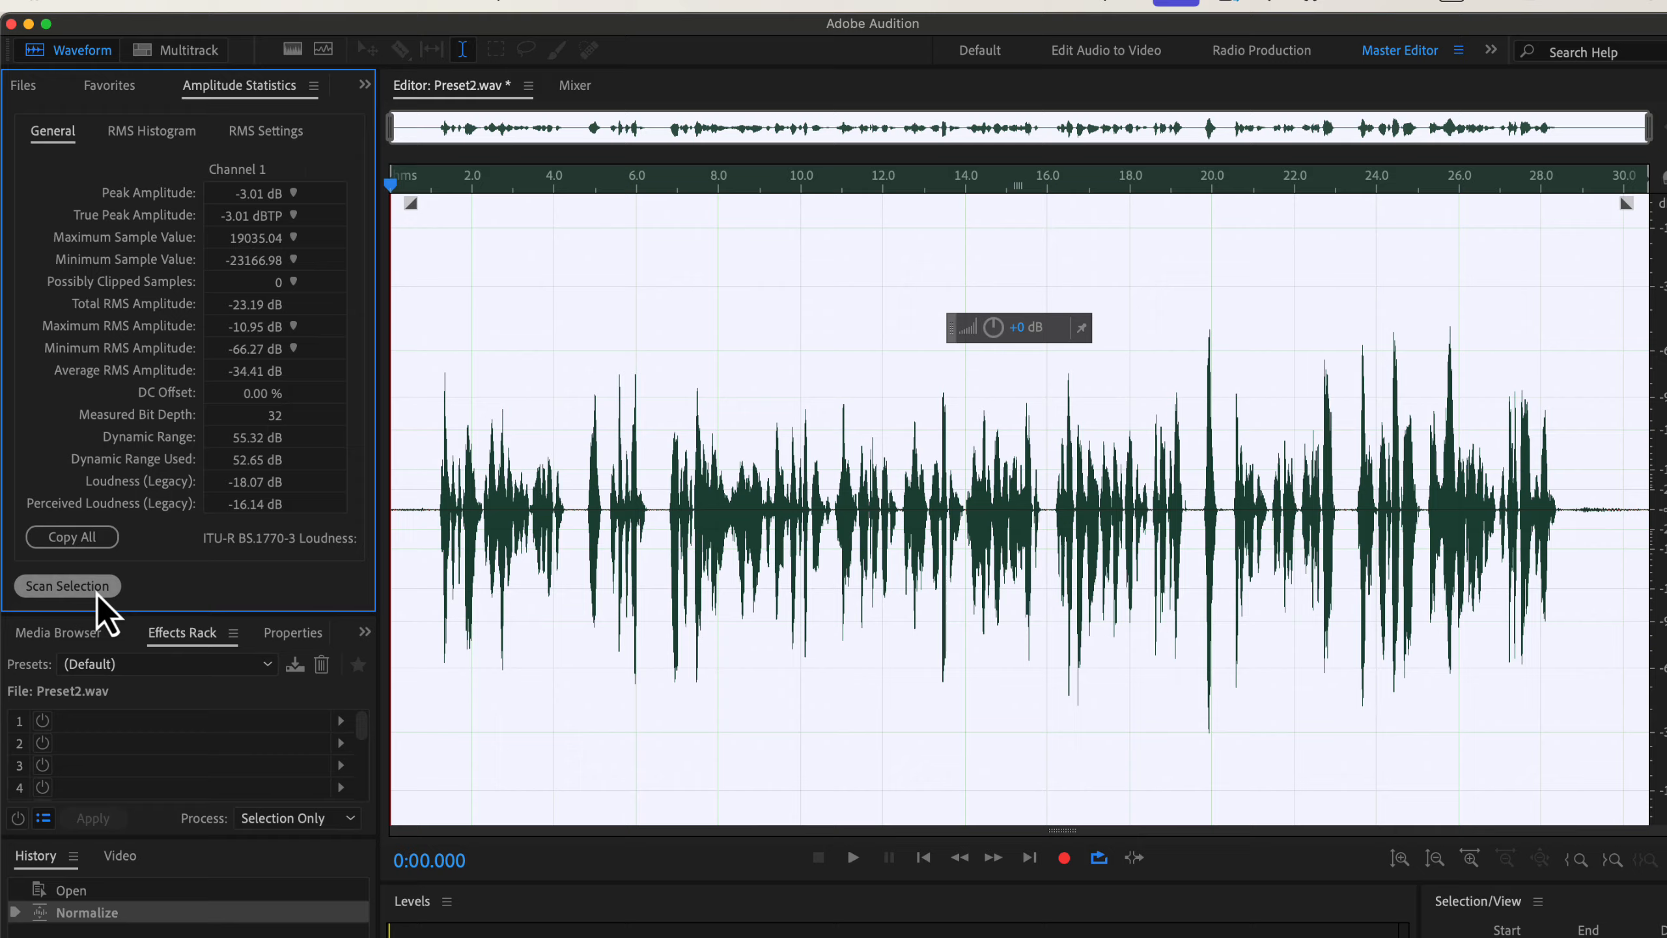
click(292, 313)
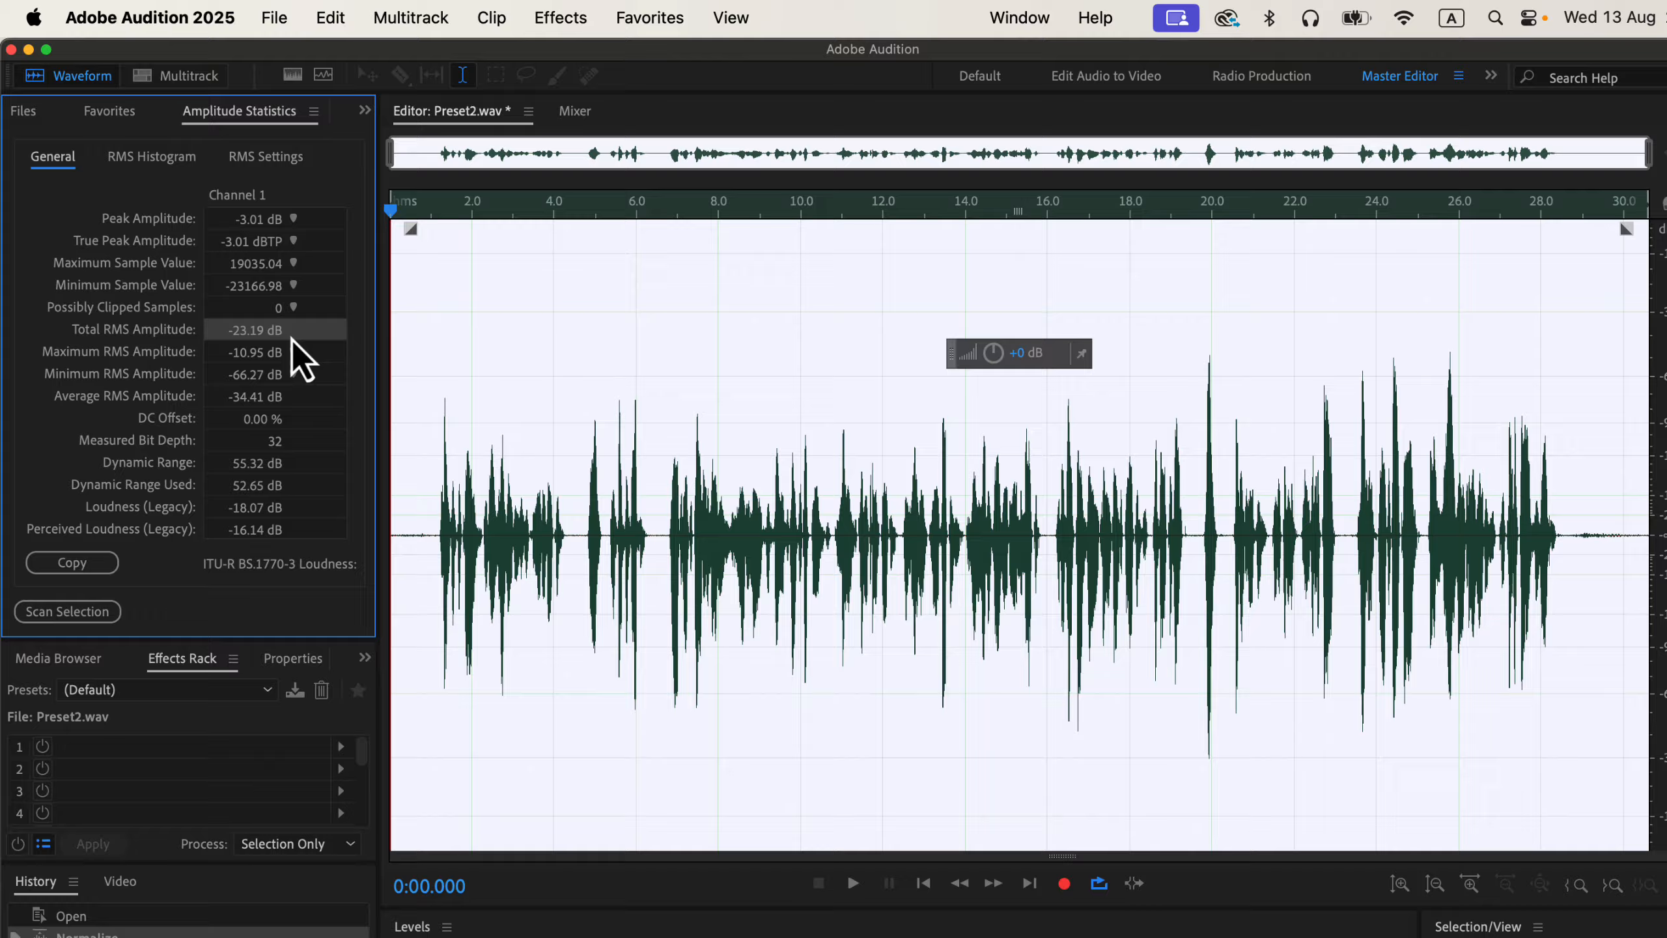
click(406, 332)
Bring up the Dynamics effect for Preset2.wav and load its Soft Compression preset
click(560, 30)
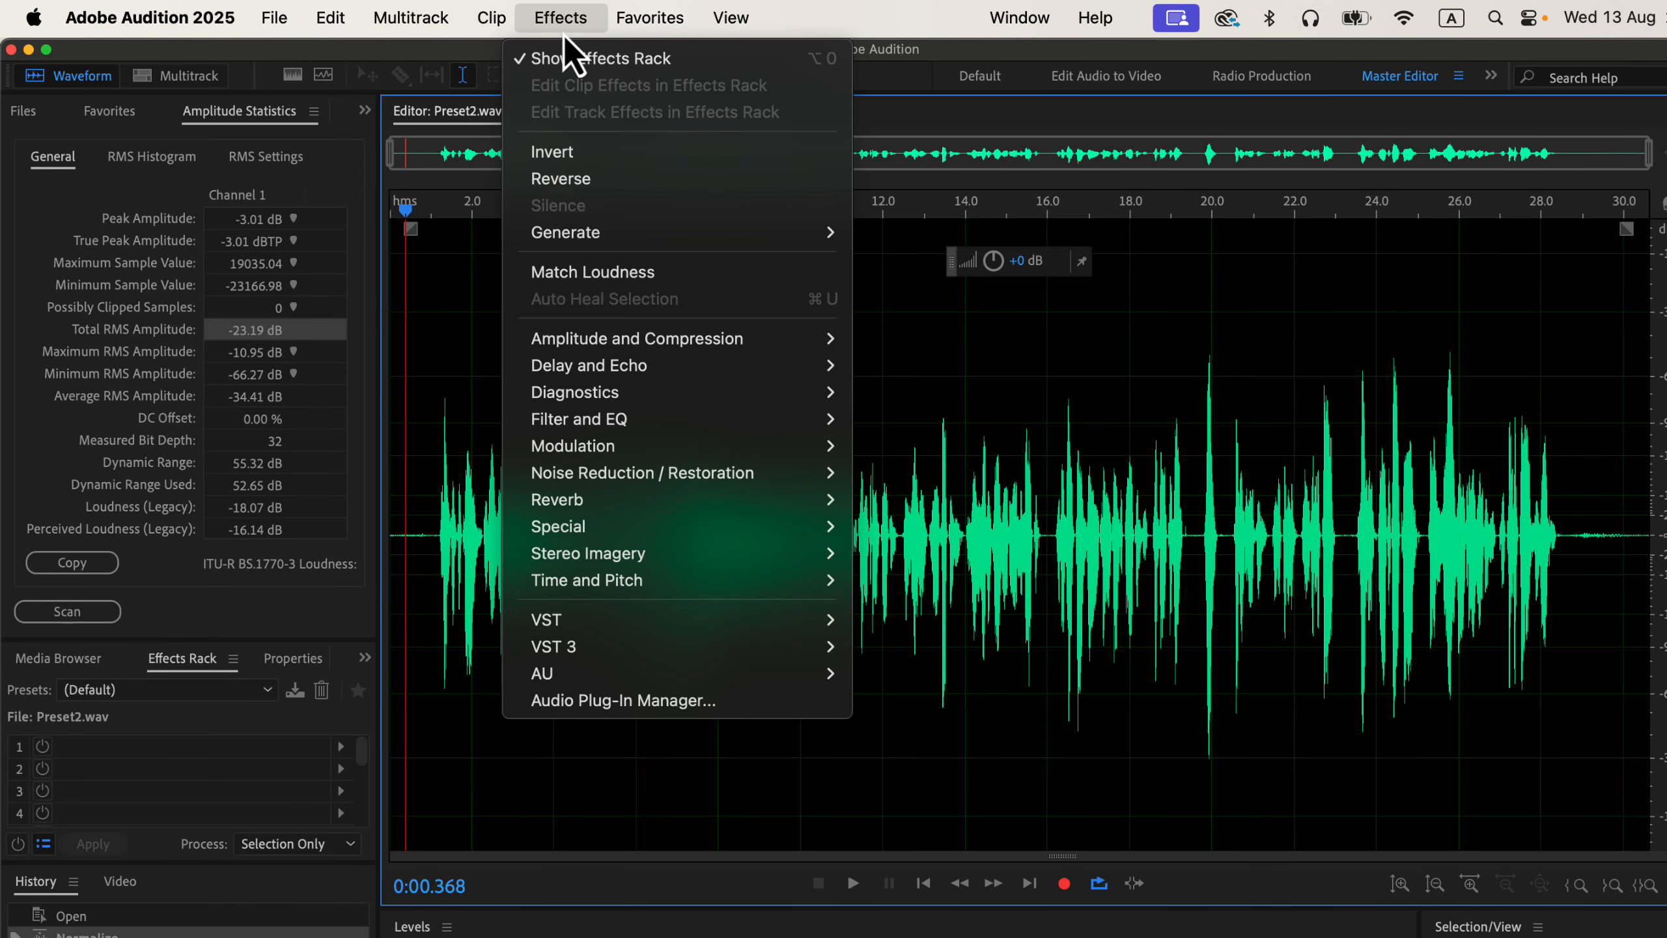
mouse_move(612, 332)
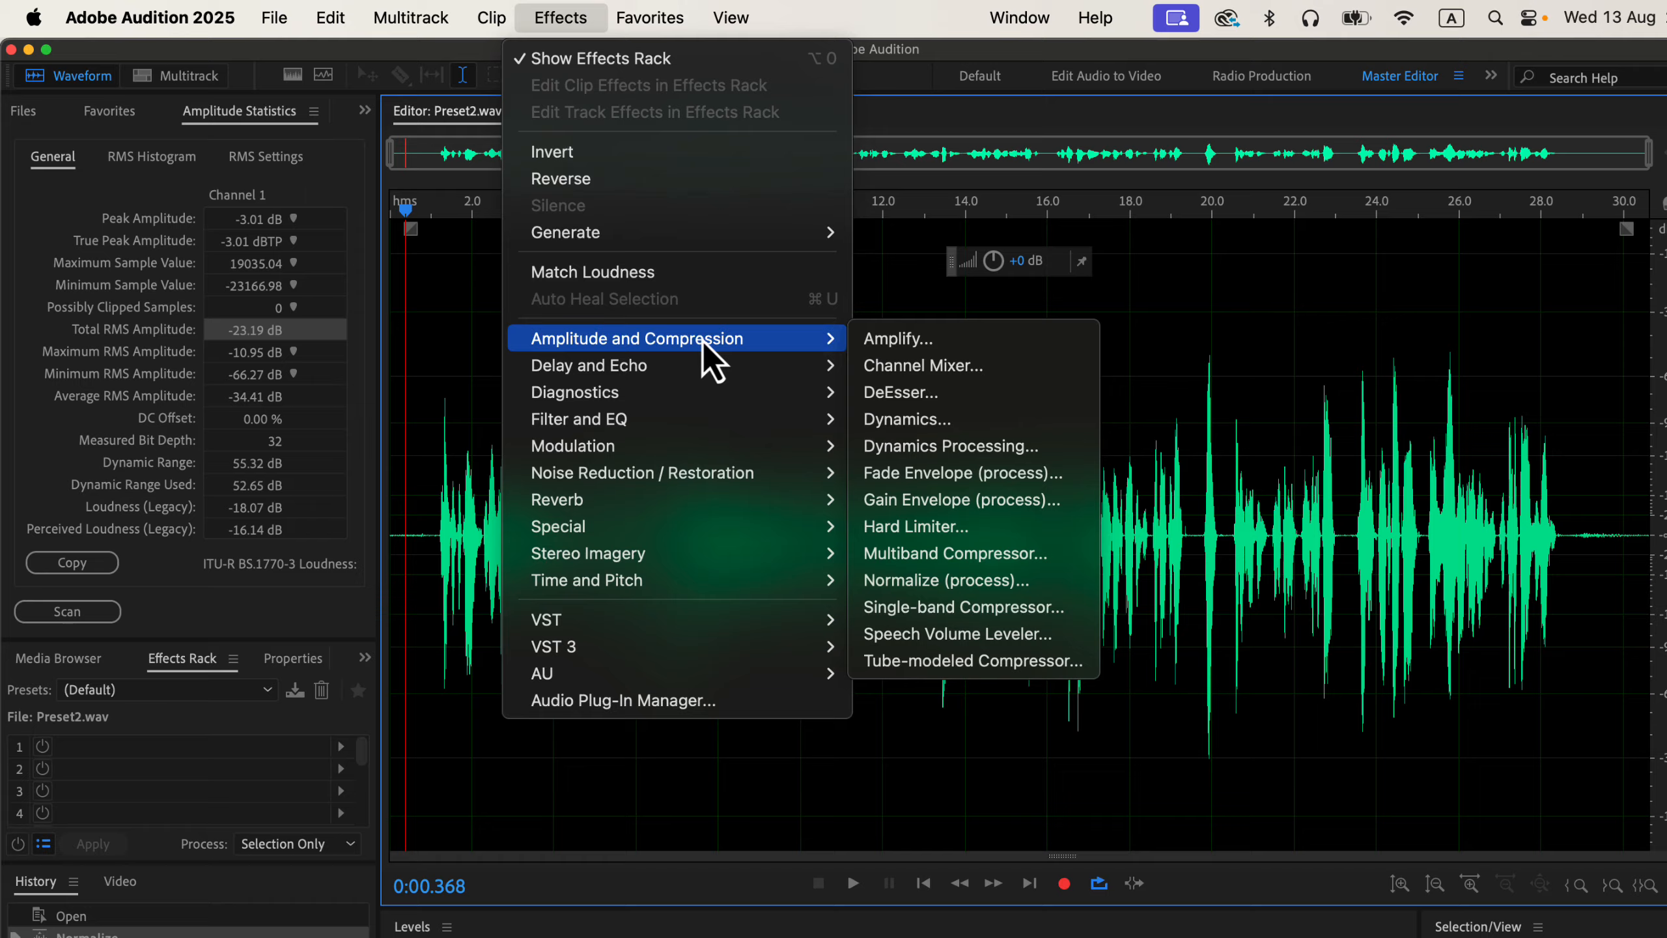
click(976, 425)
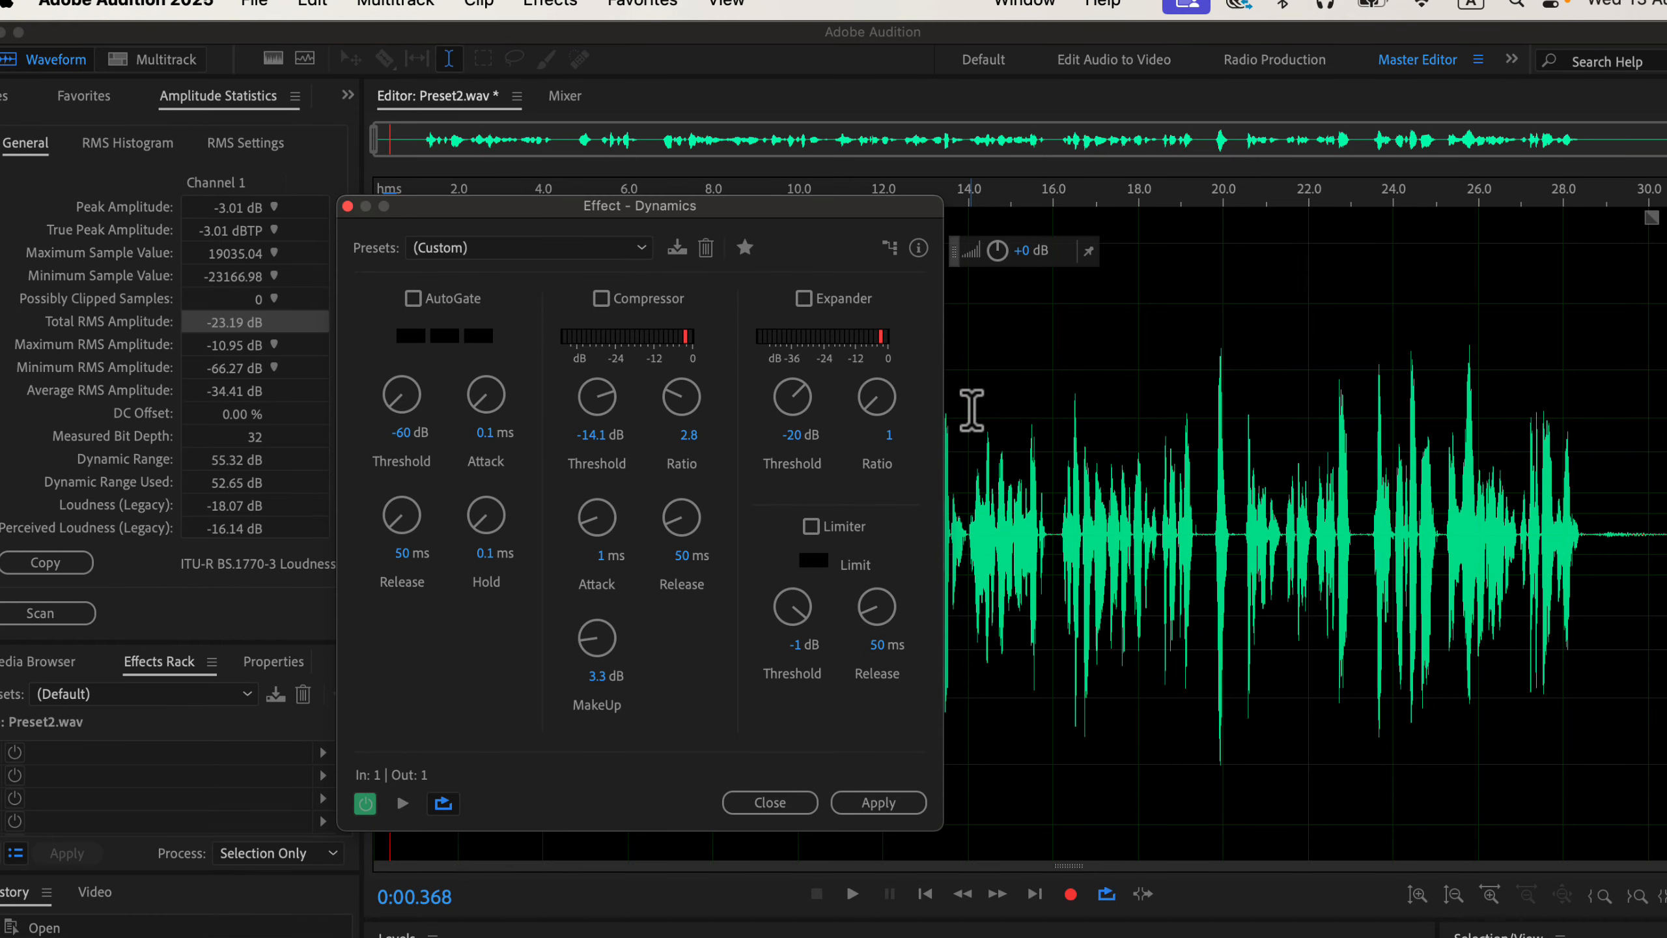
click(627, 247)
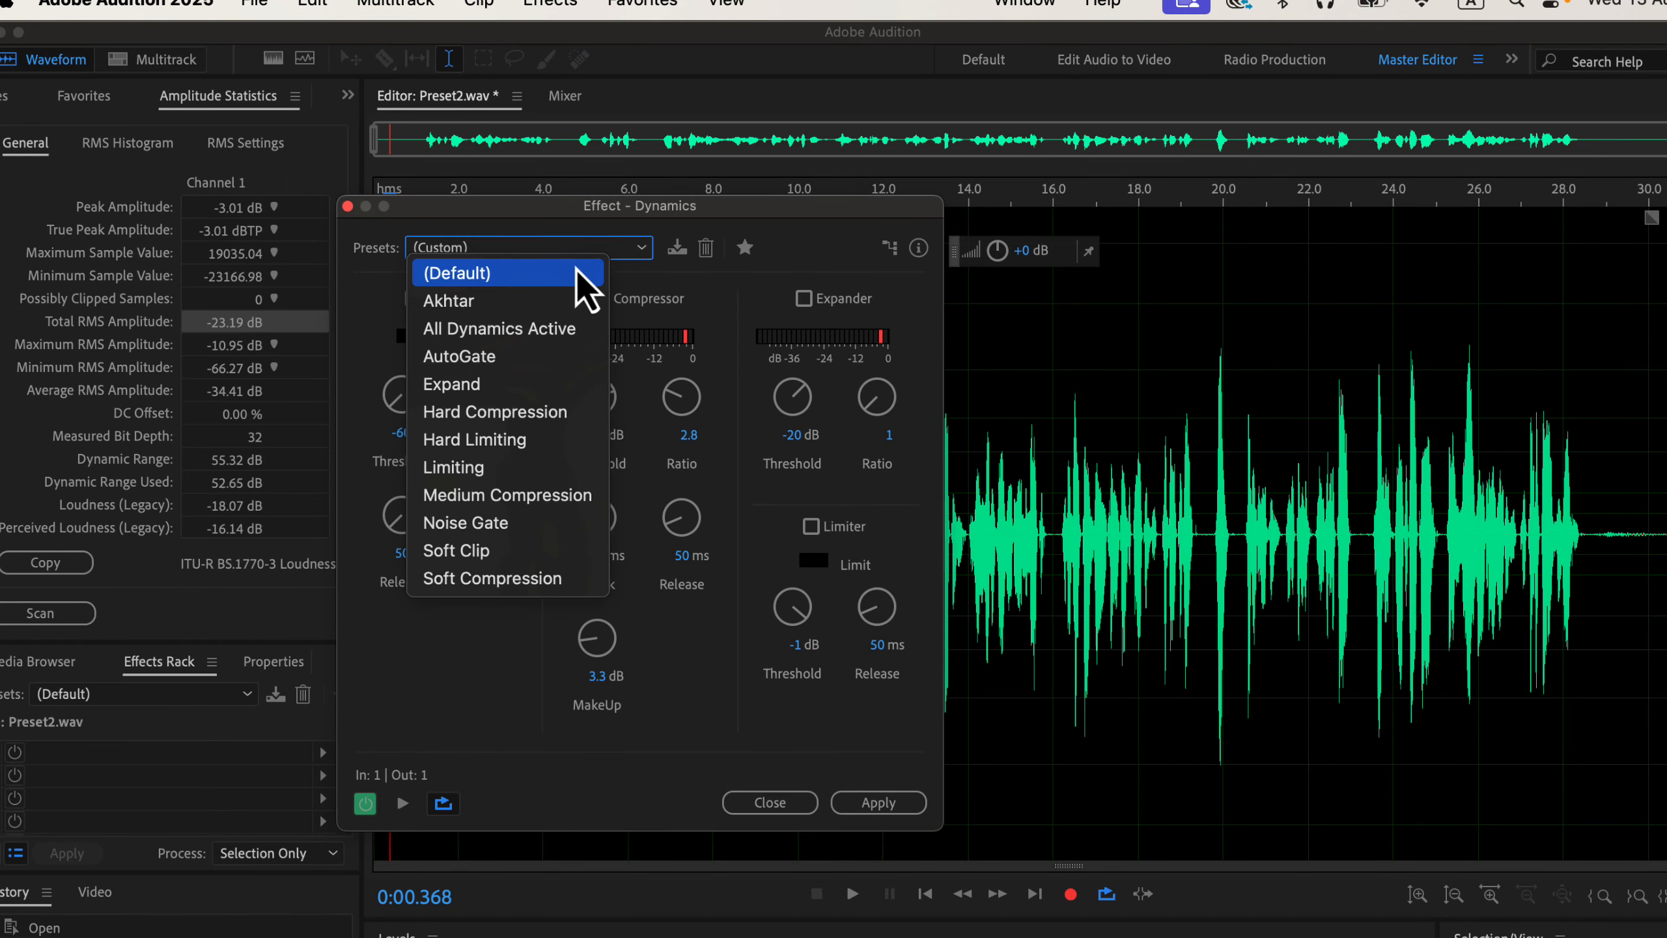
click(607, 269)
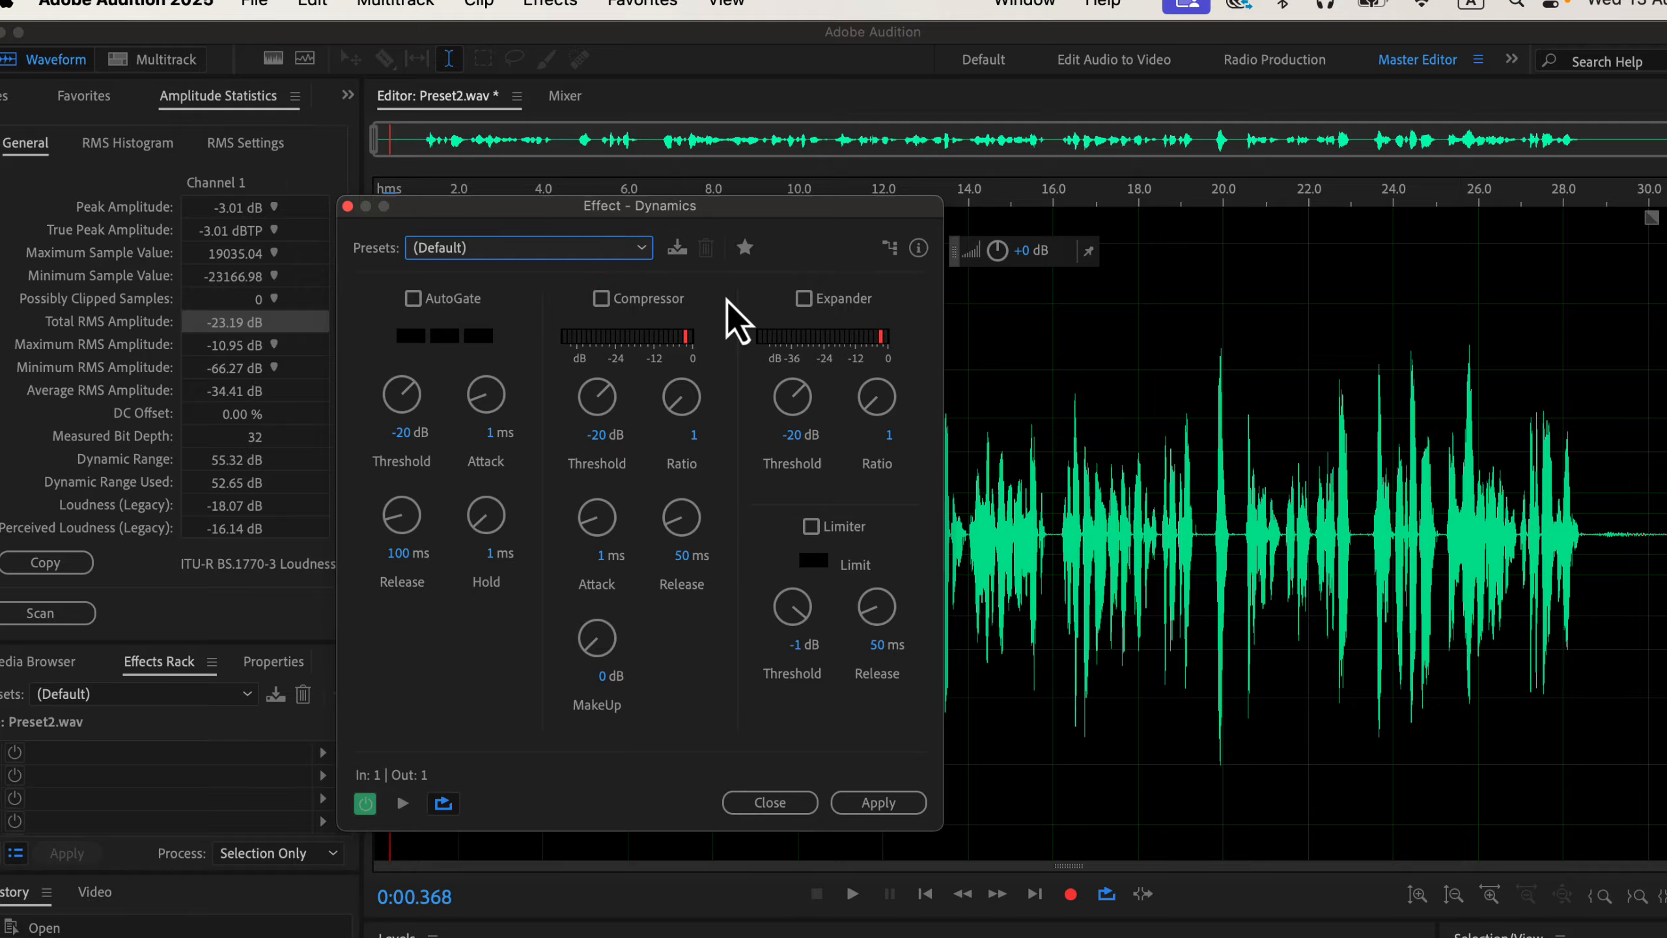
click(627, 245)
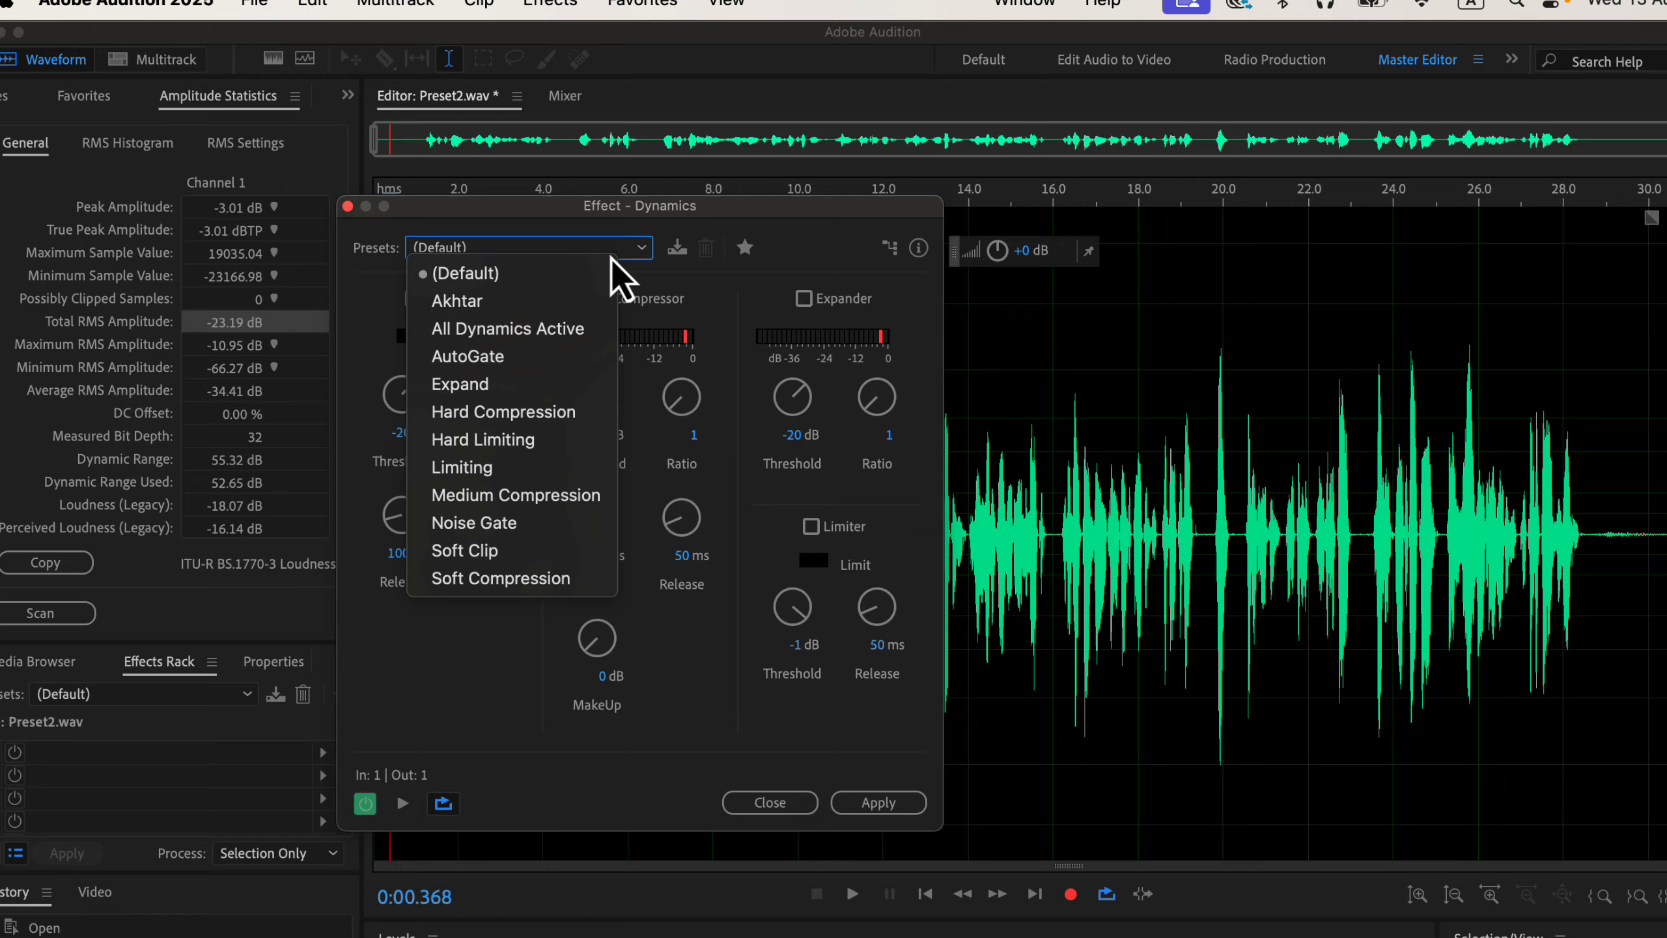
click(581, 584)
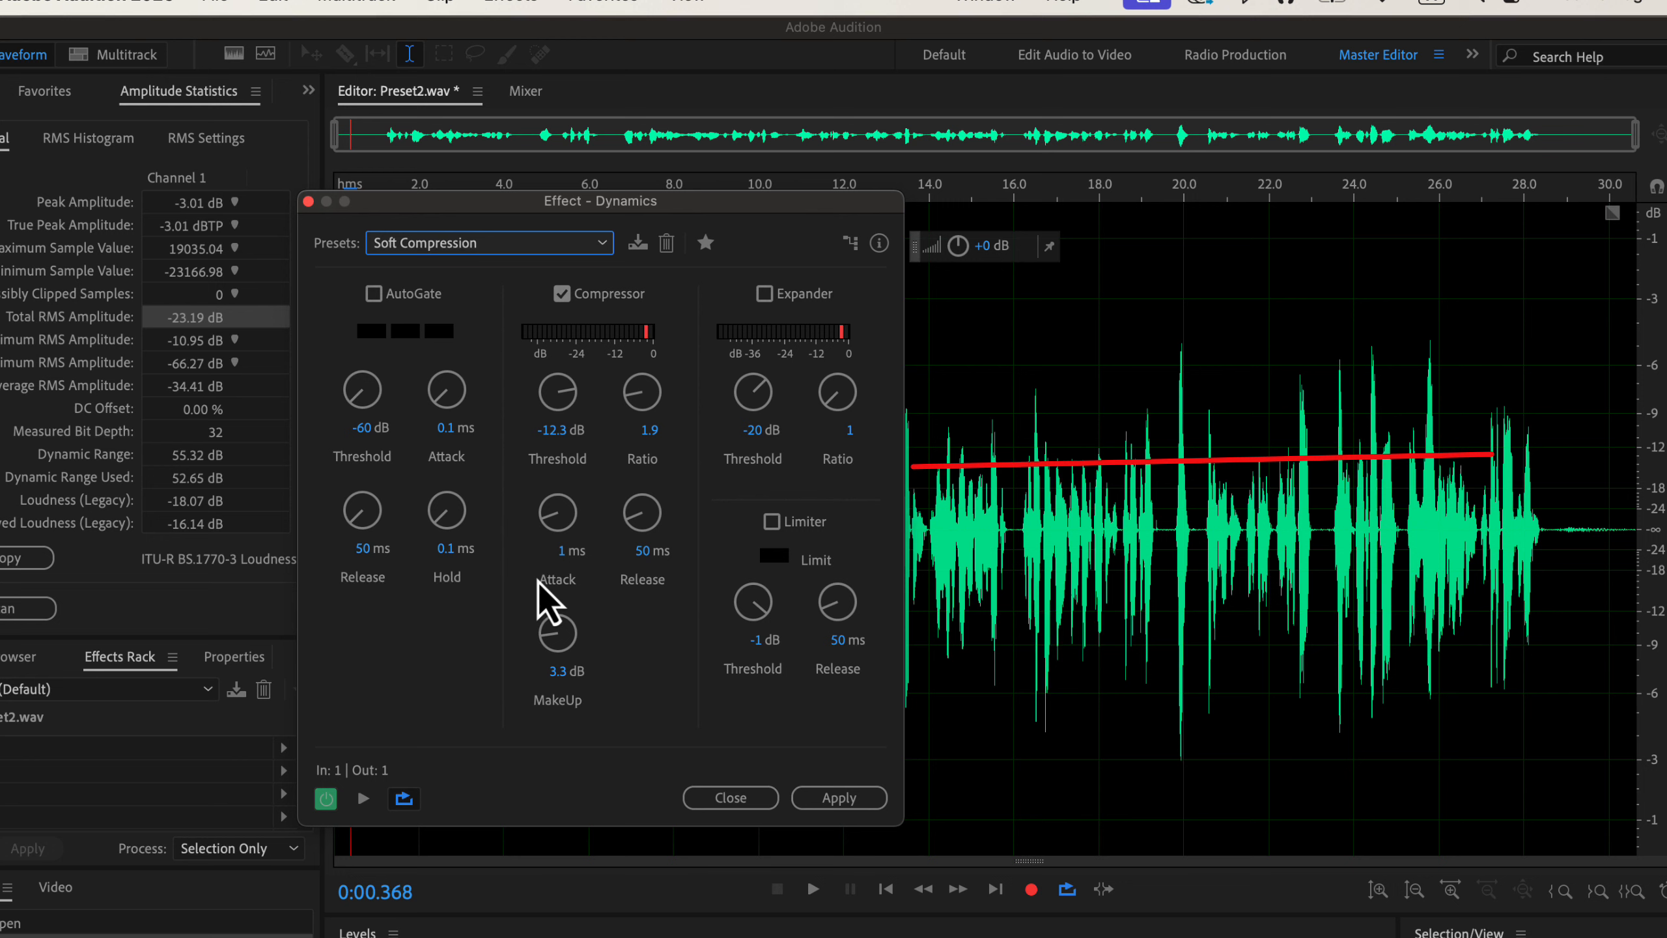
Set the compressor's threshold to -14.3 dB and ratio to 2.6, and apply the Dynamics effect to the recording
mouse_move(558, 433)
mouse_down()
mouse_move(586, 439)
mouse_move(551, 439)
mouse_move(570, 443)
mouse_up()
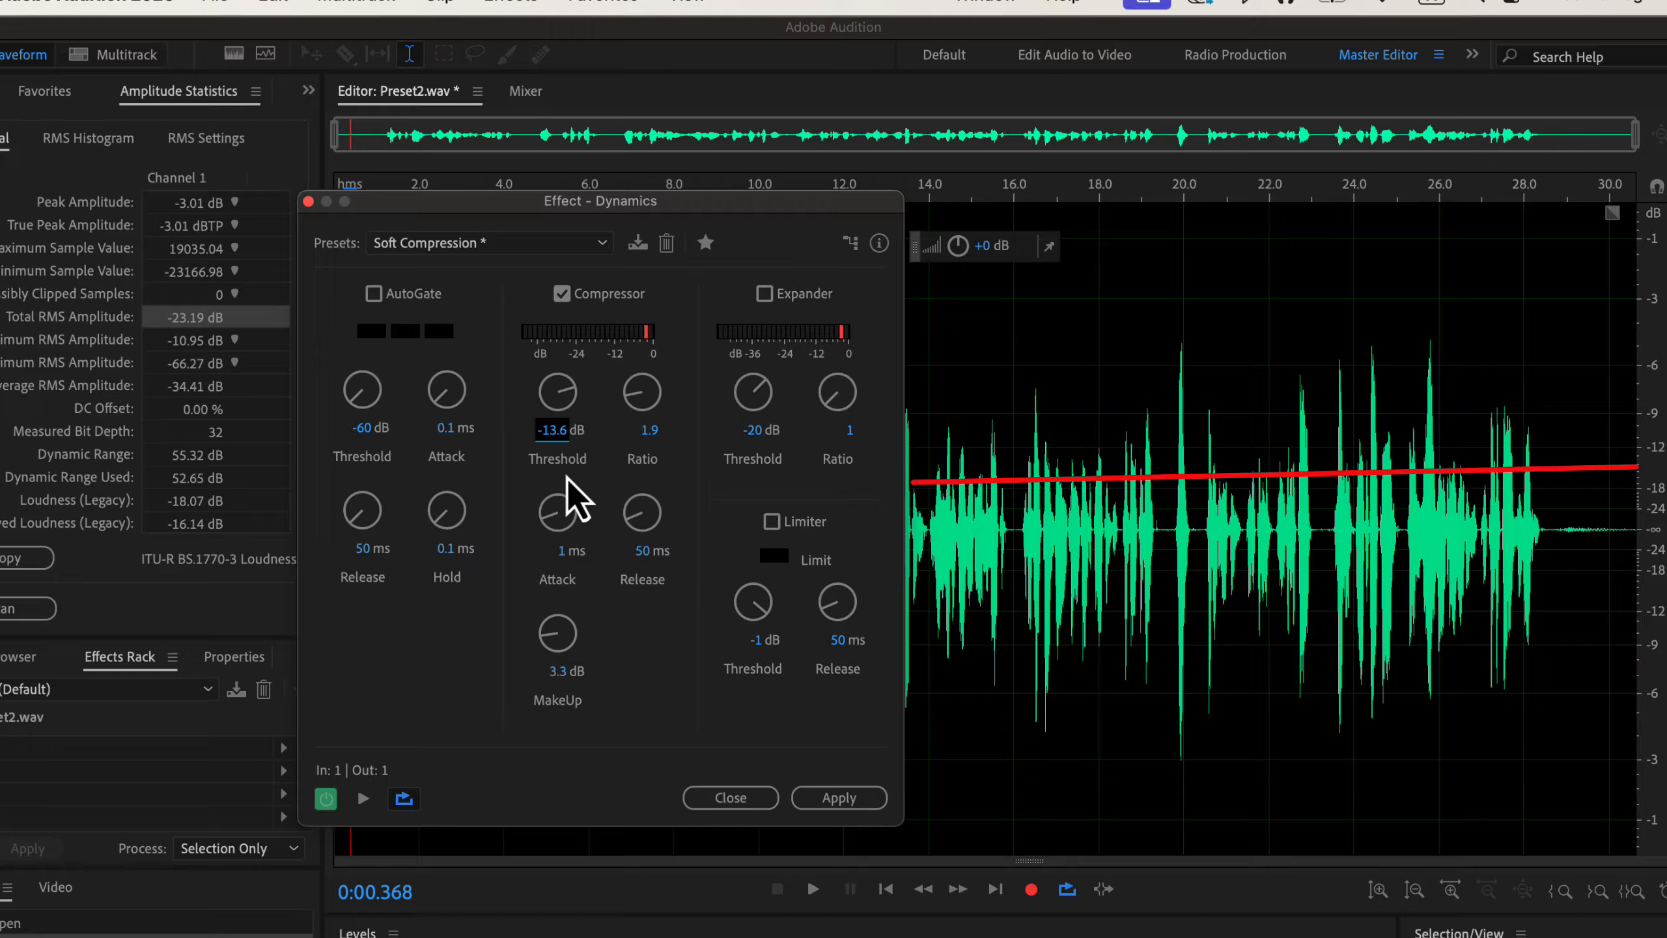
drag(555, 433, 553, 447)
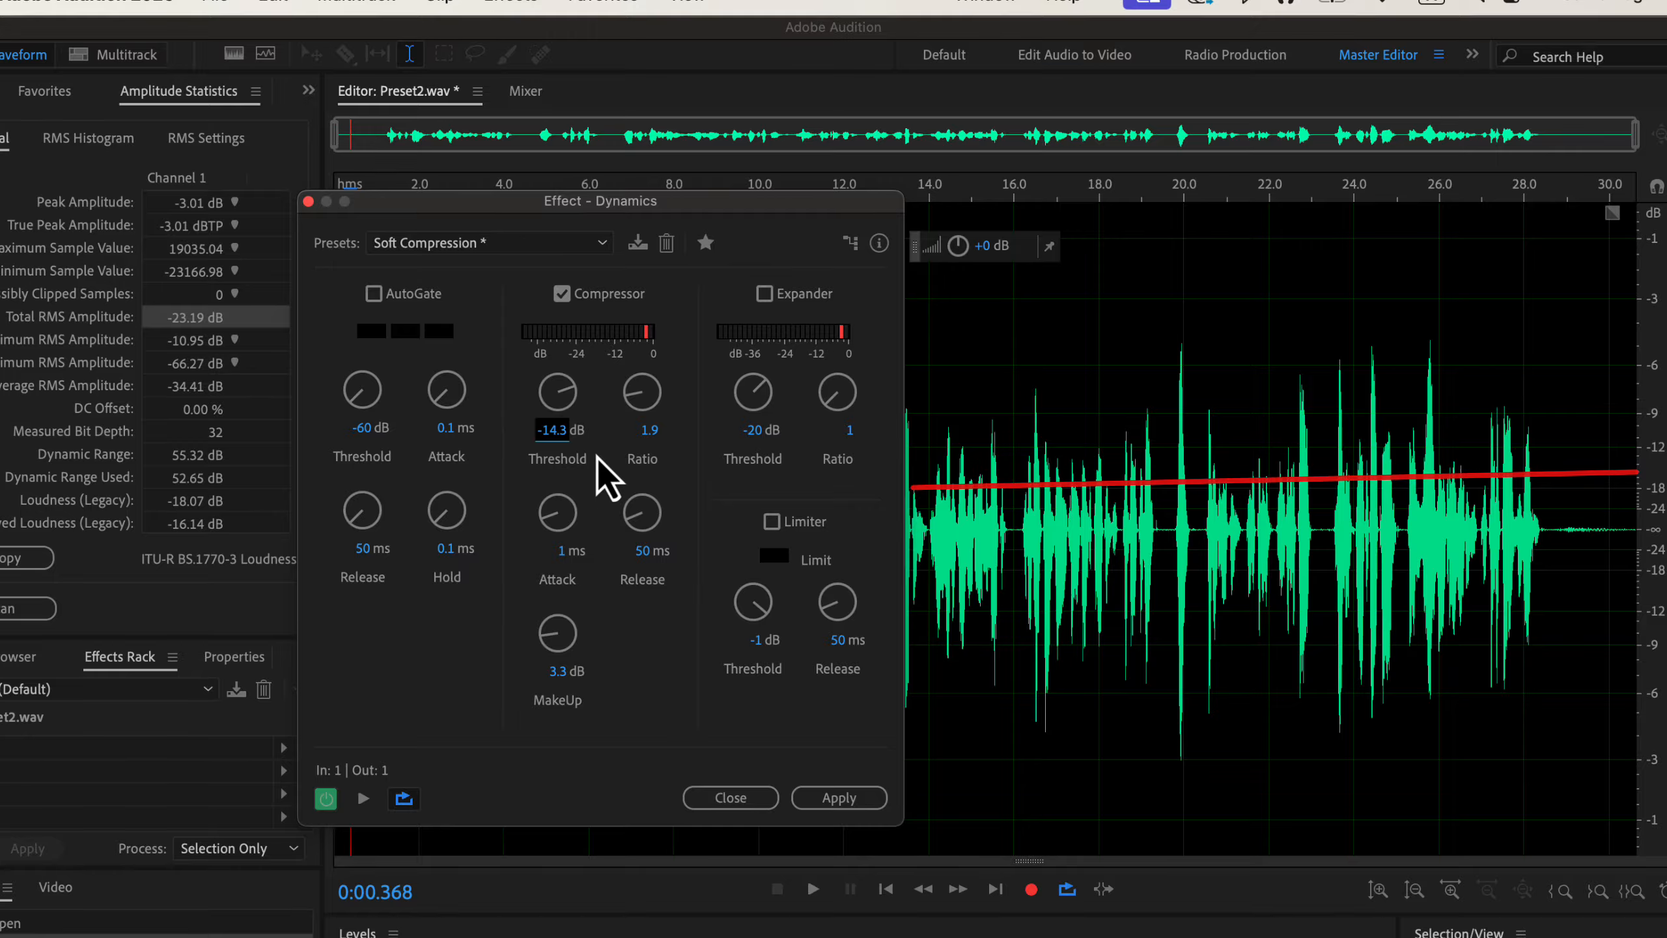
mouse_move(655, 439)
mouse_down()
mouse_move(676, 441)
mouse_move(634, 455)
mouse_up()
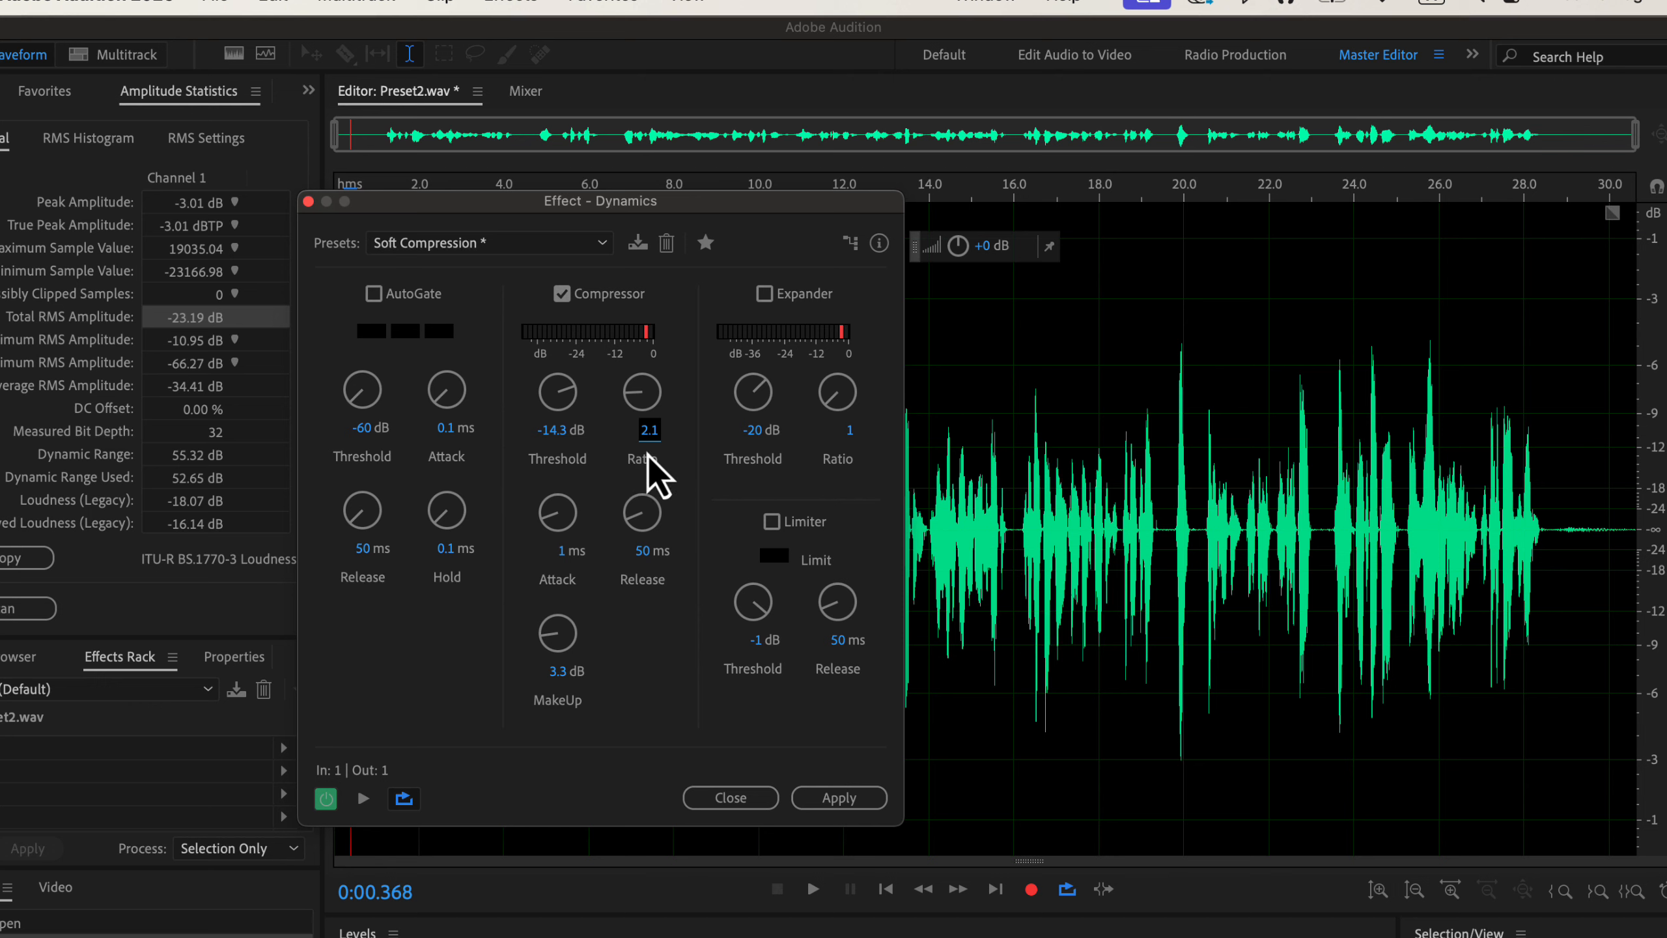
drag(650, 442, 664, 442)
click(821, 797)
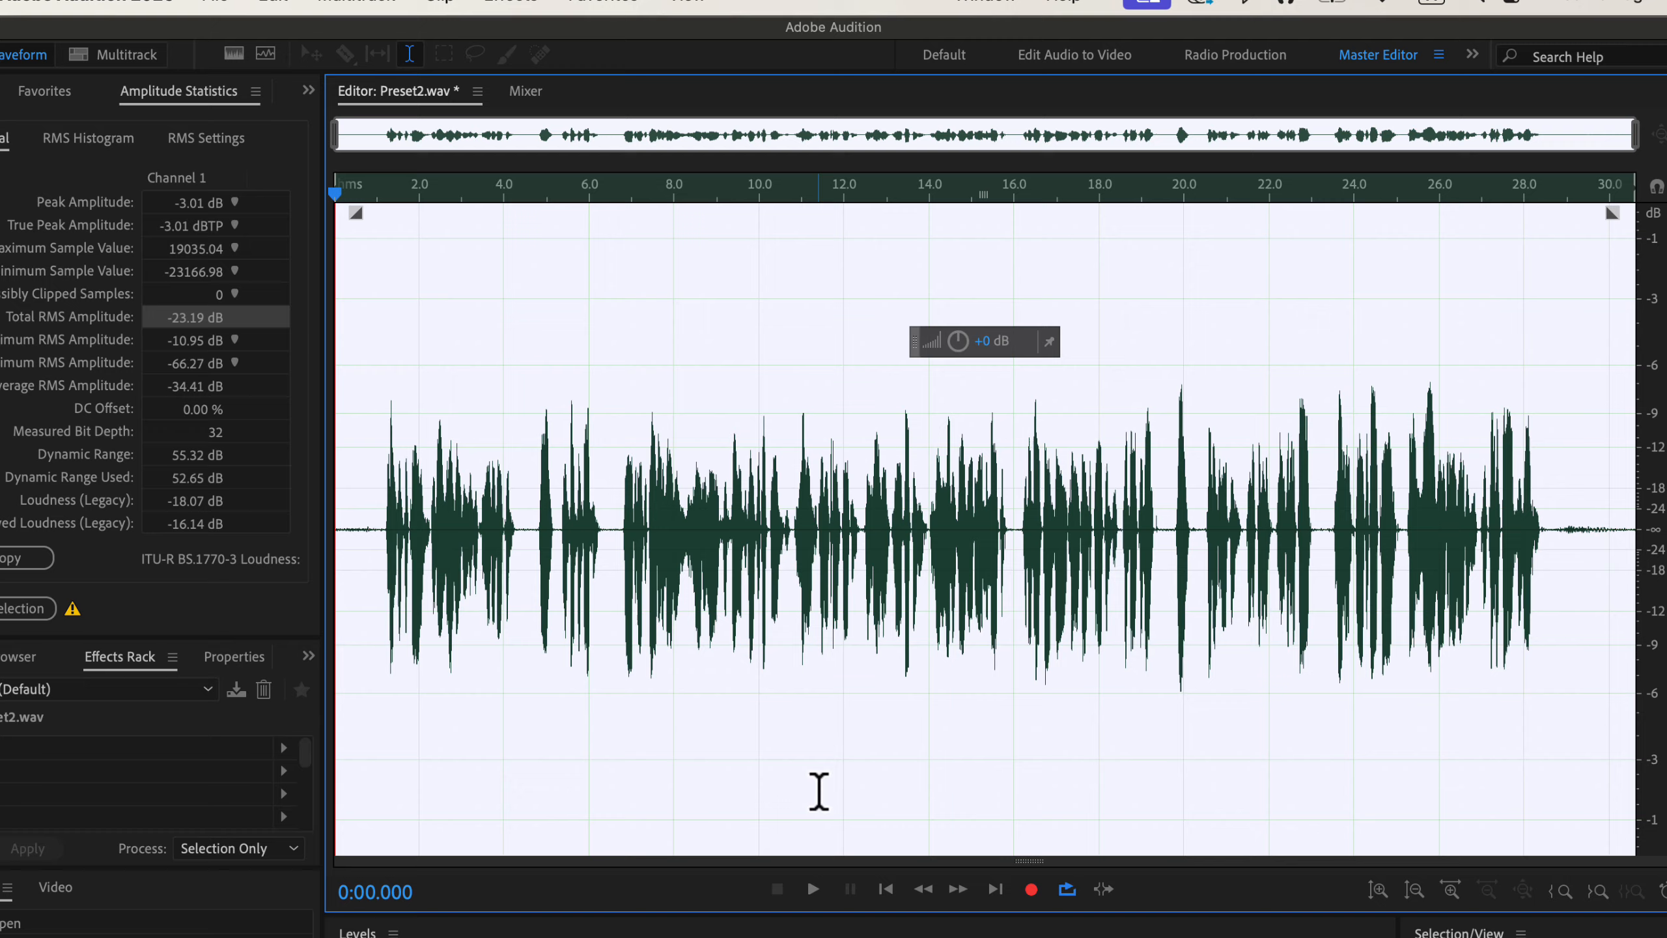
Rescan the amplitude statistics of the whole compressed recording
click(794, 766)
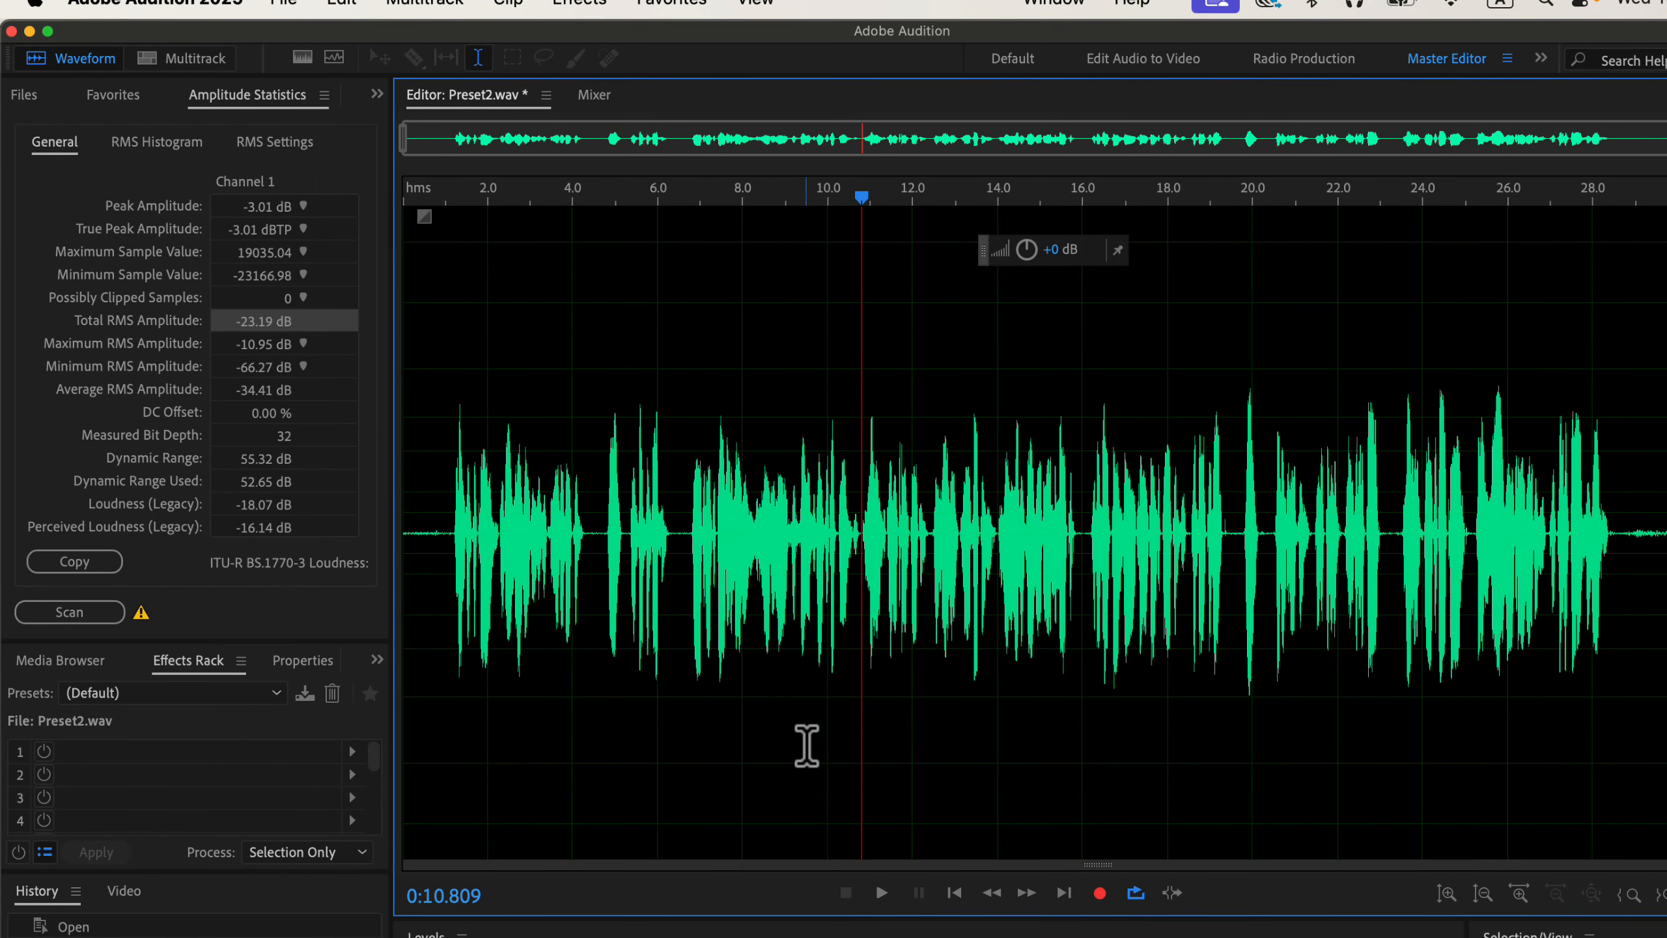
click(69, 612)
key(super+a)
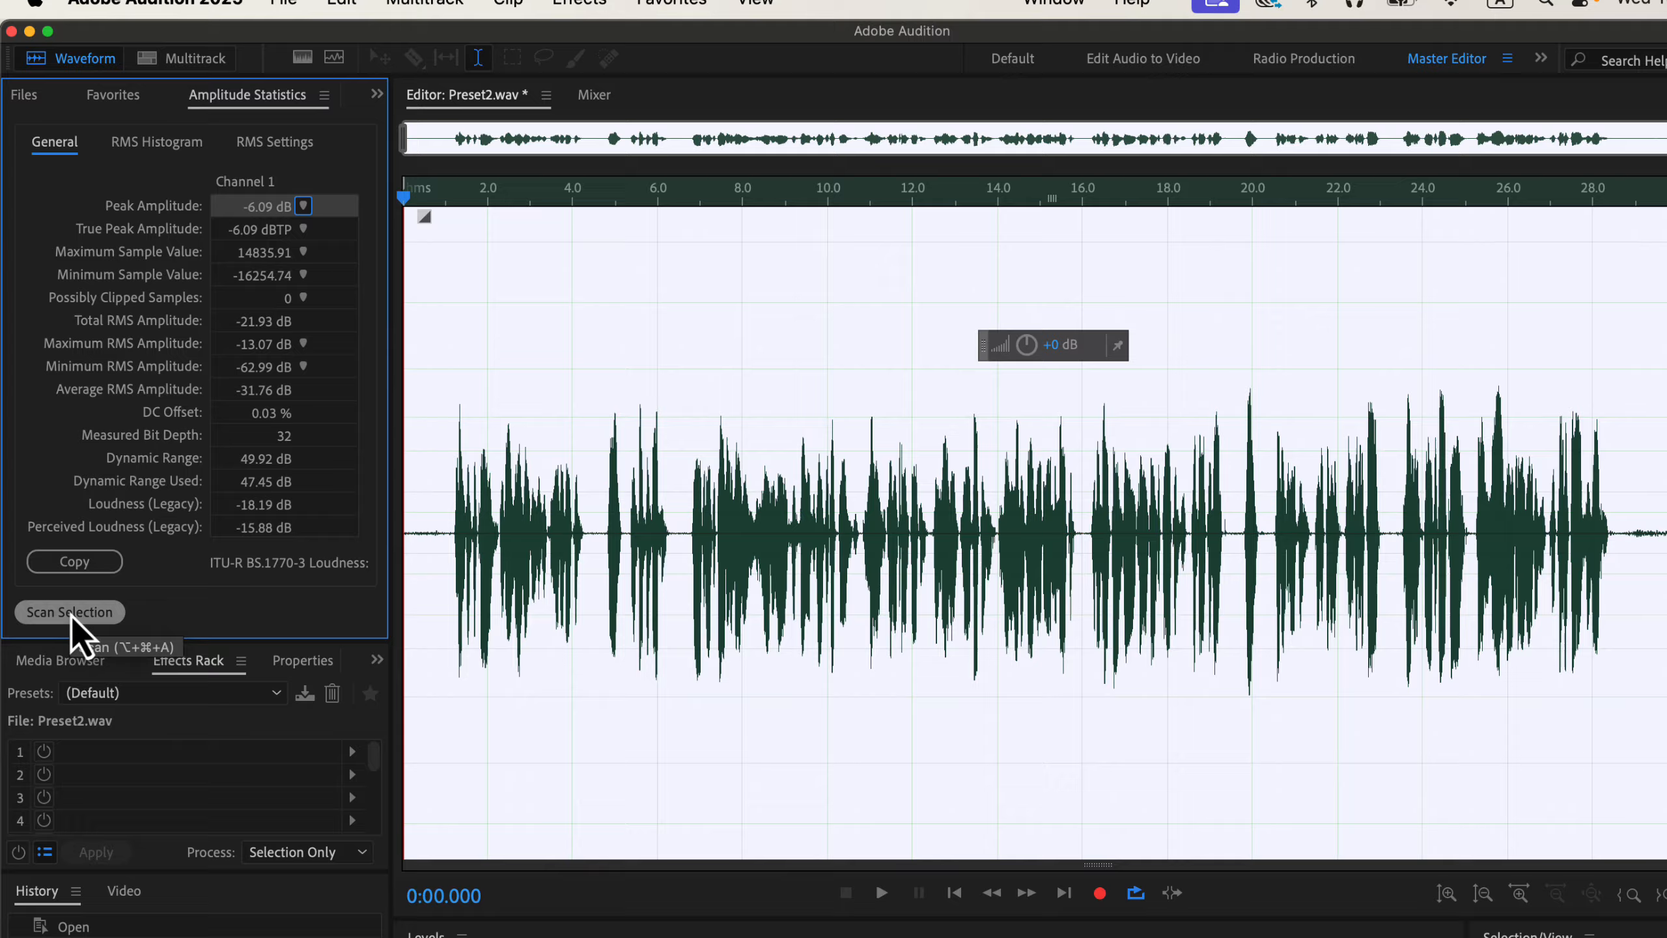
click(420, 584)
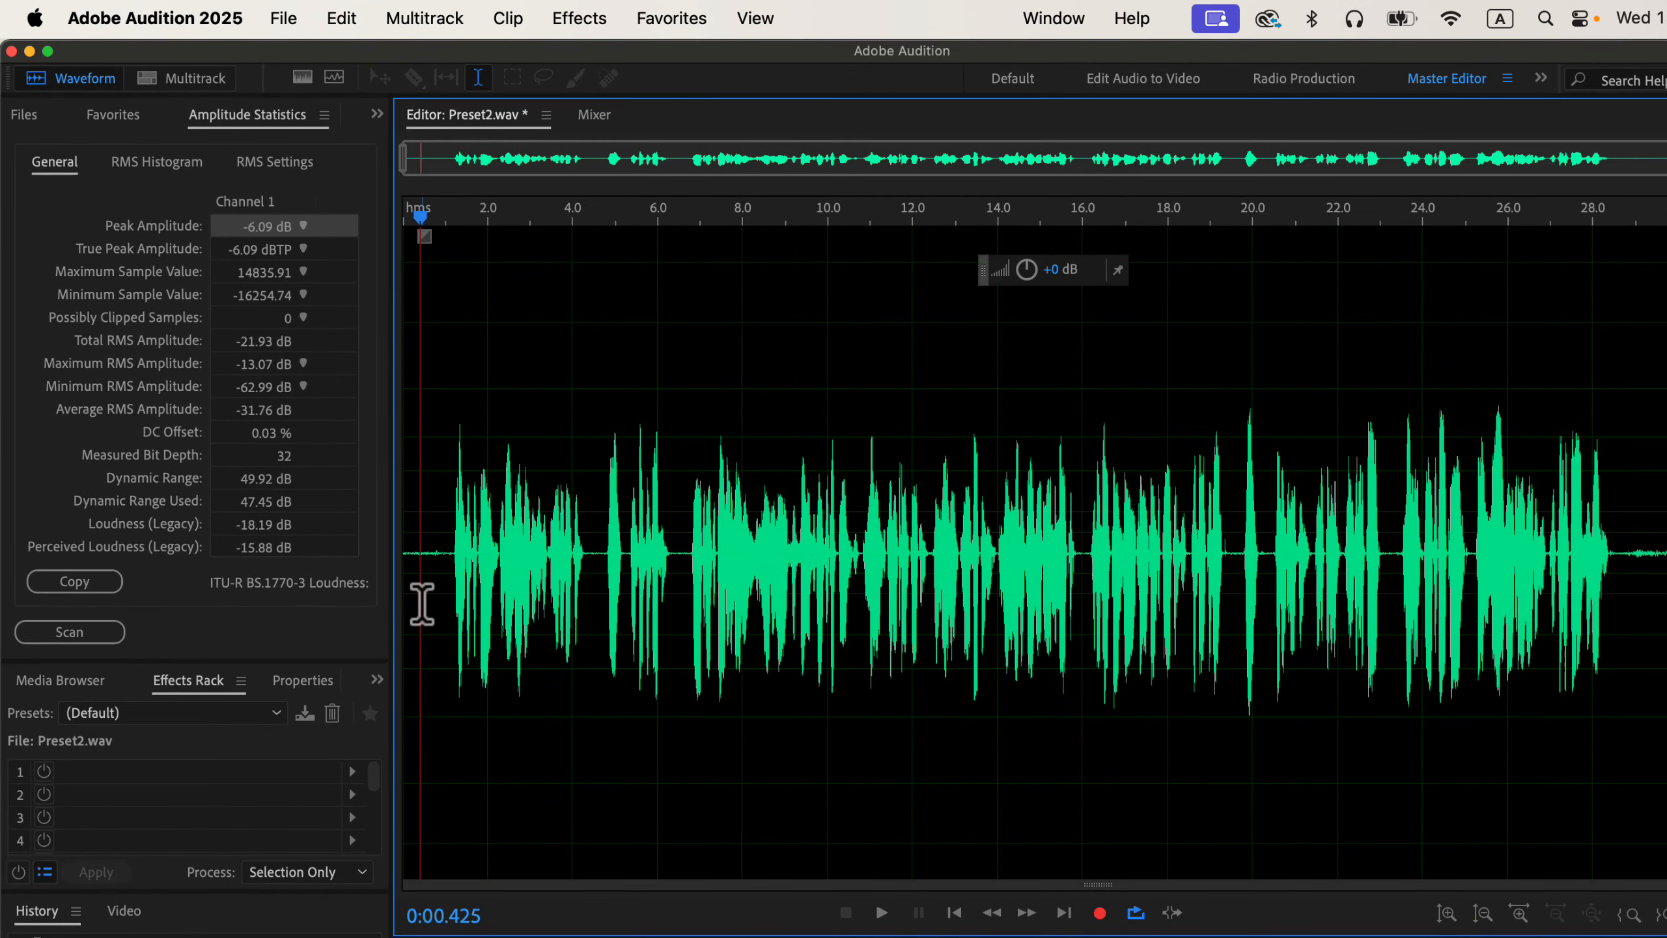
Normalize the compressed recording with the Normalize to -3 dB favorite and scan its amplitude statistics again
click(672, 19)
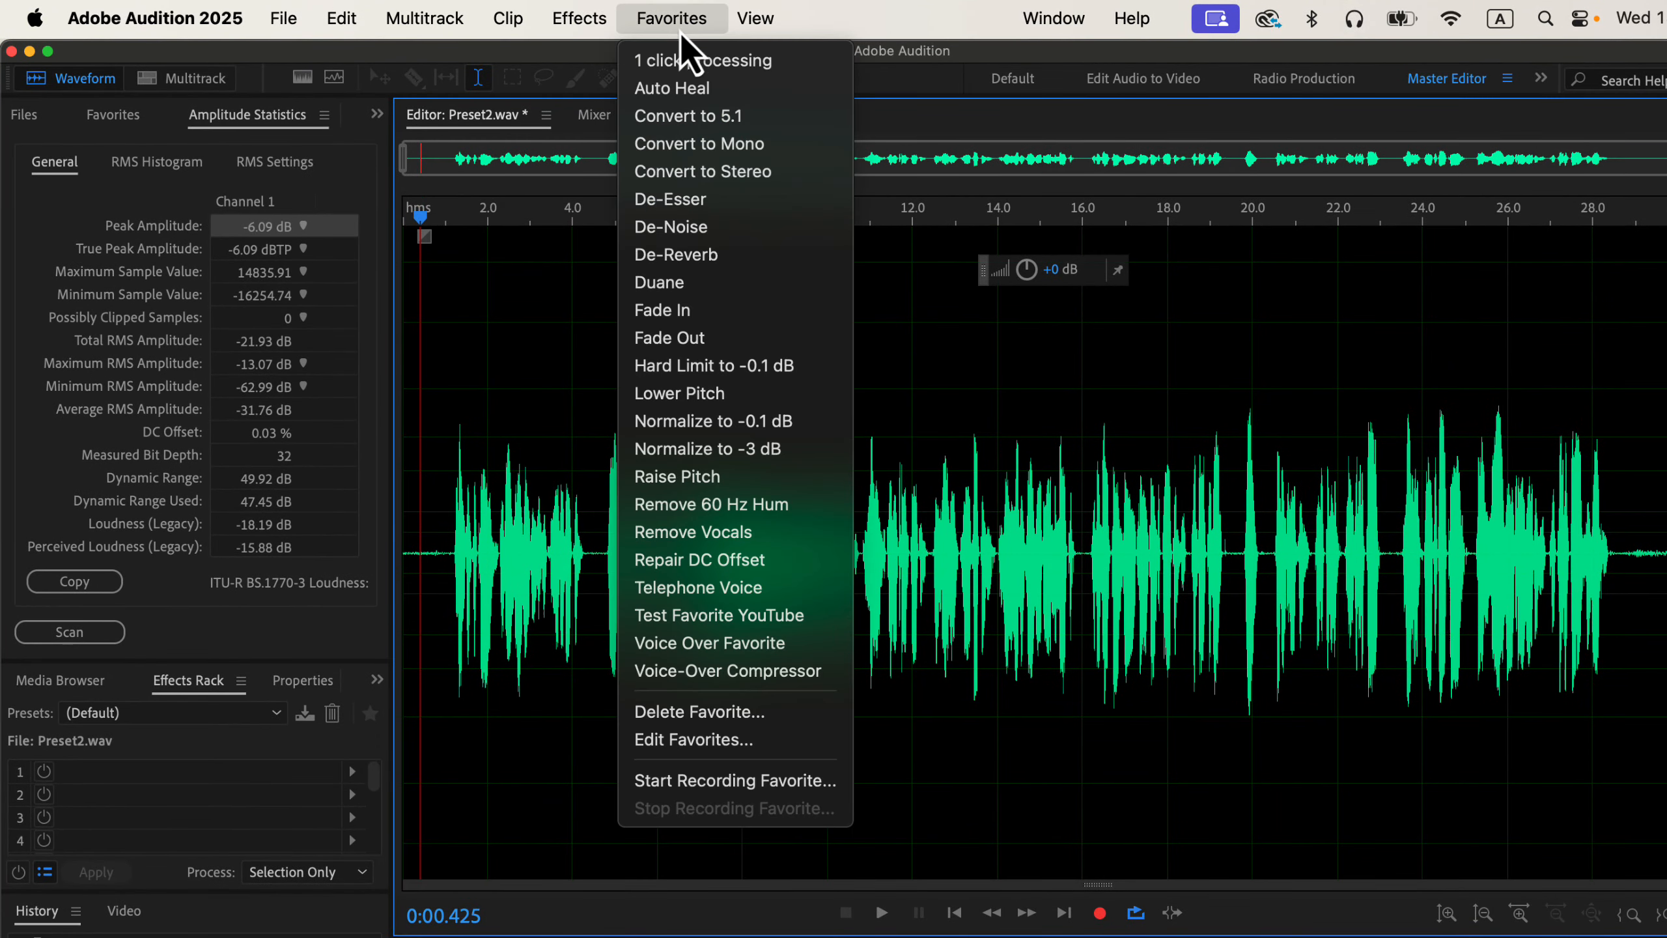
click(797, 449)
click(425, 425)
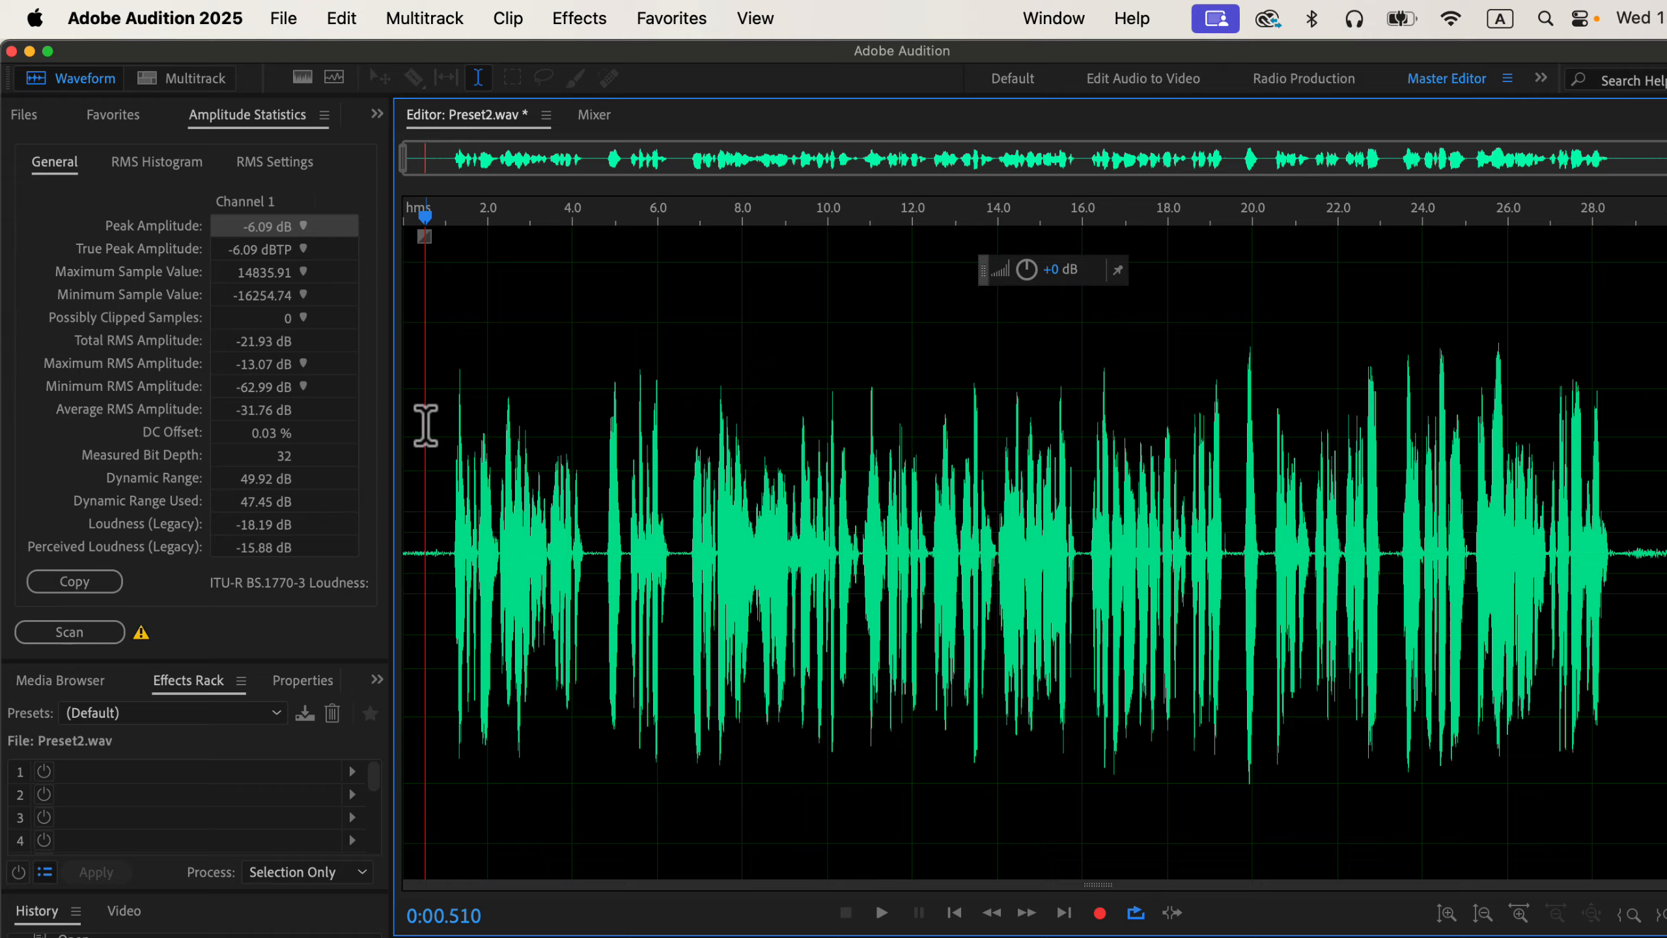
click(69, 630)
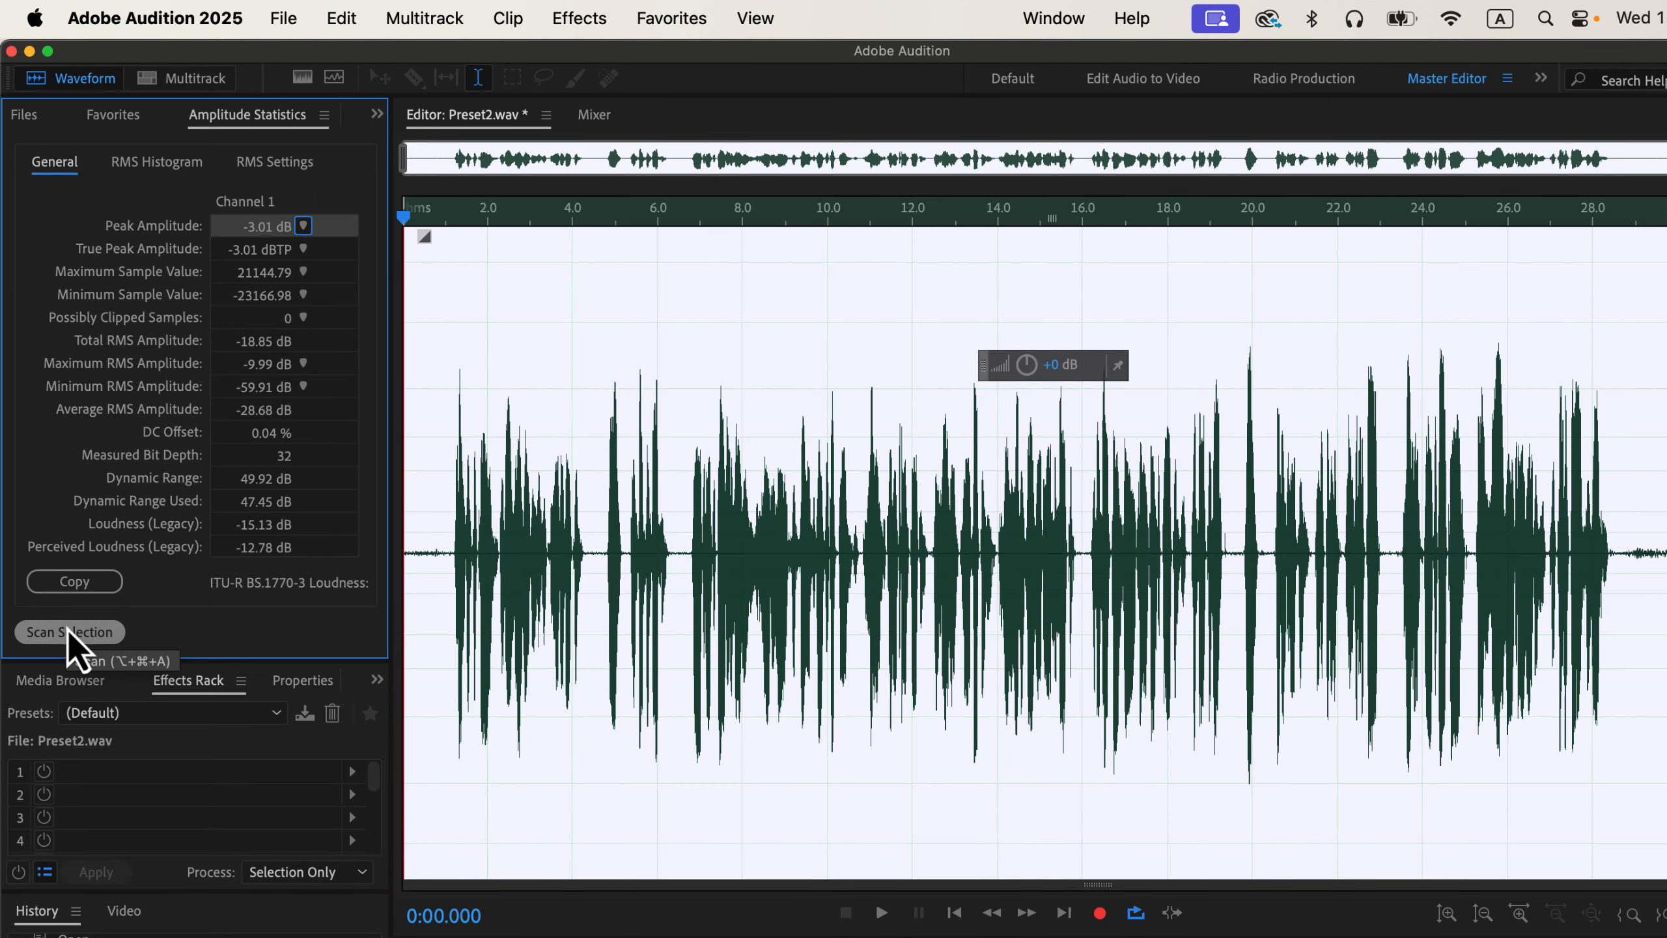
click(426, 524)
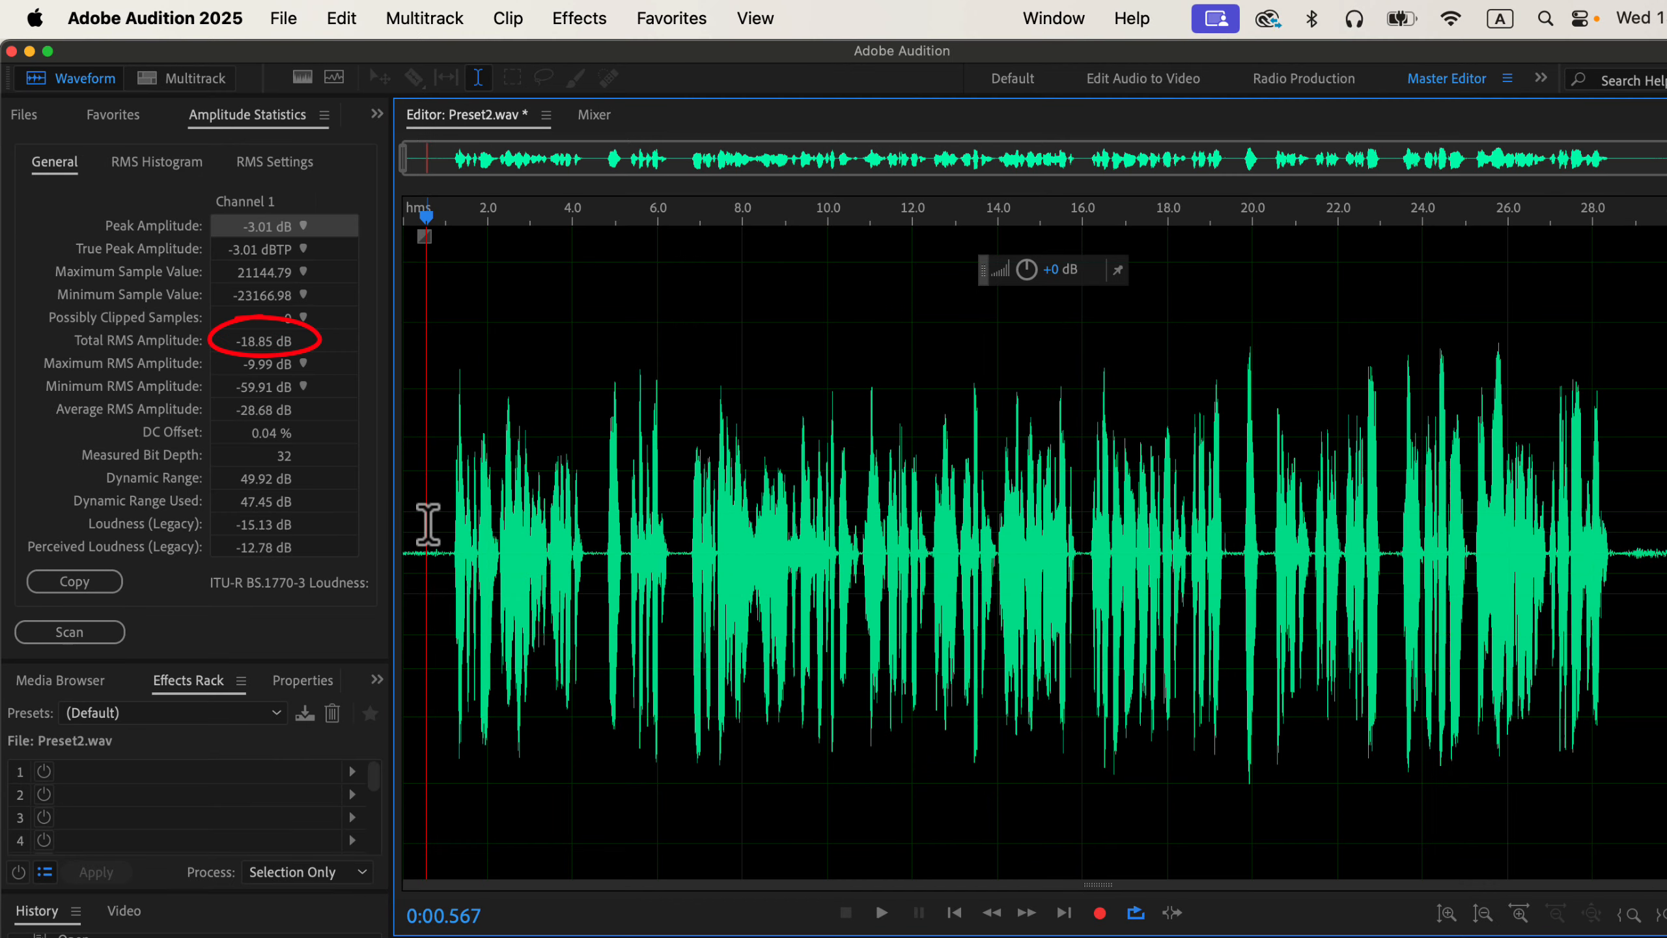
Reopen the Dynamics effect and set the compressor's threshold to -13.3 dB and its ratio to 2.3
click(570, 26)
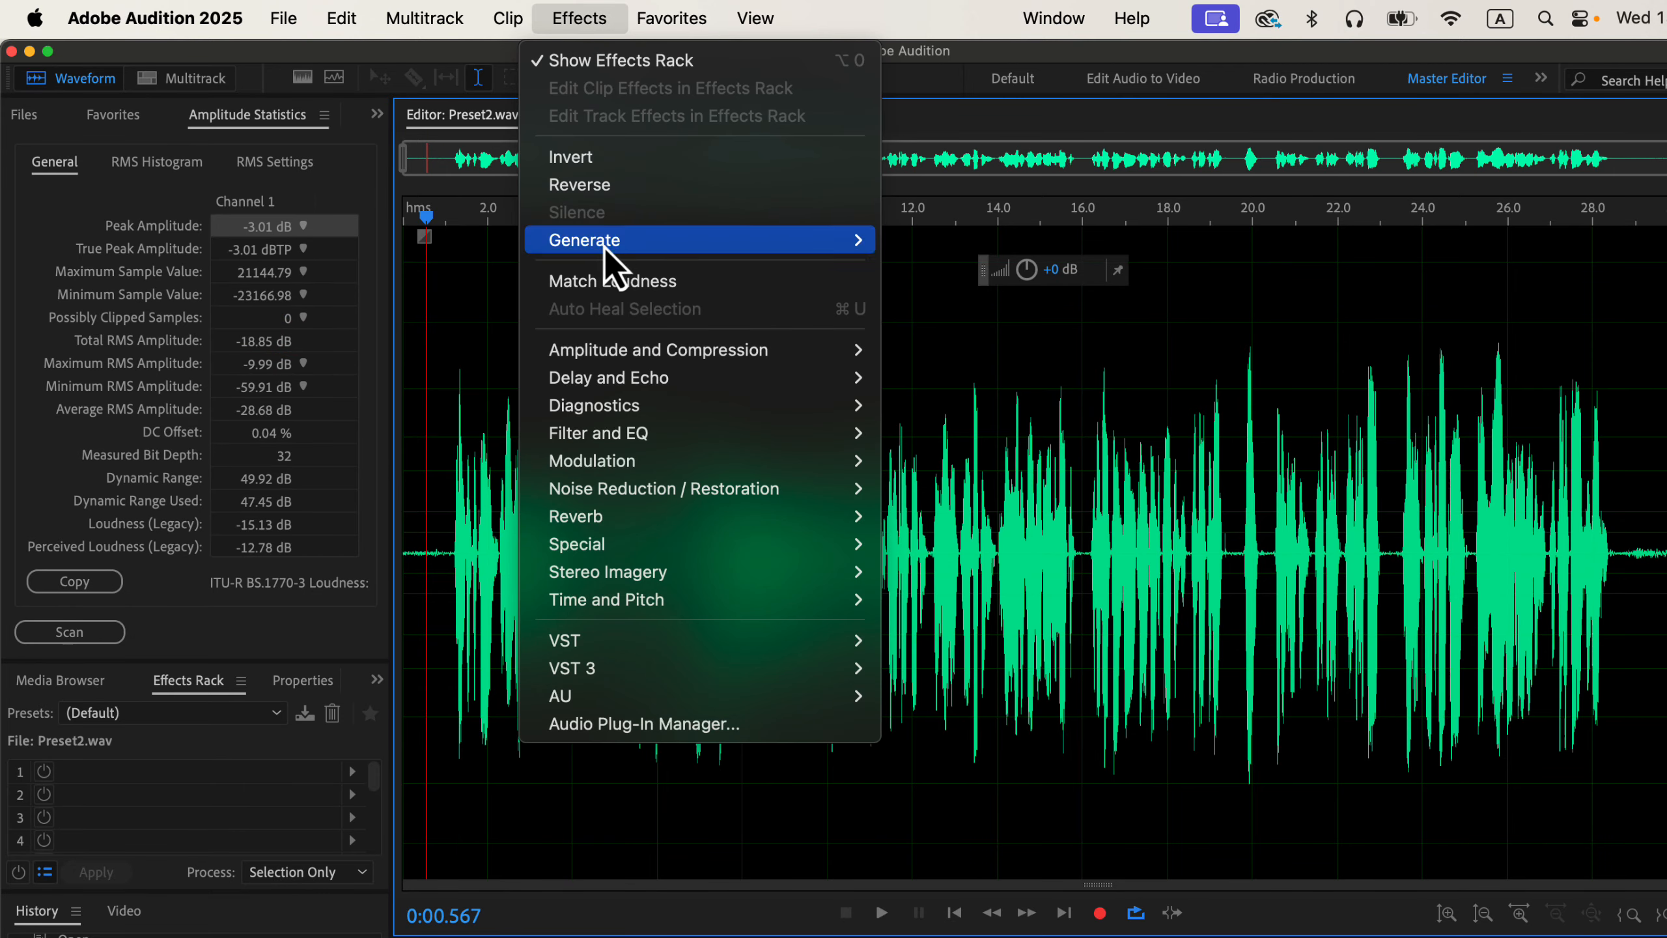
mouse_move(620, 359)
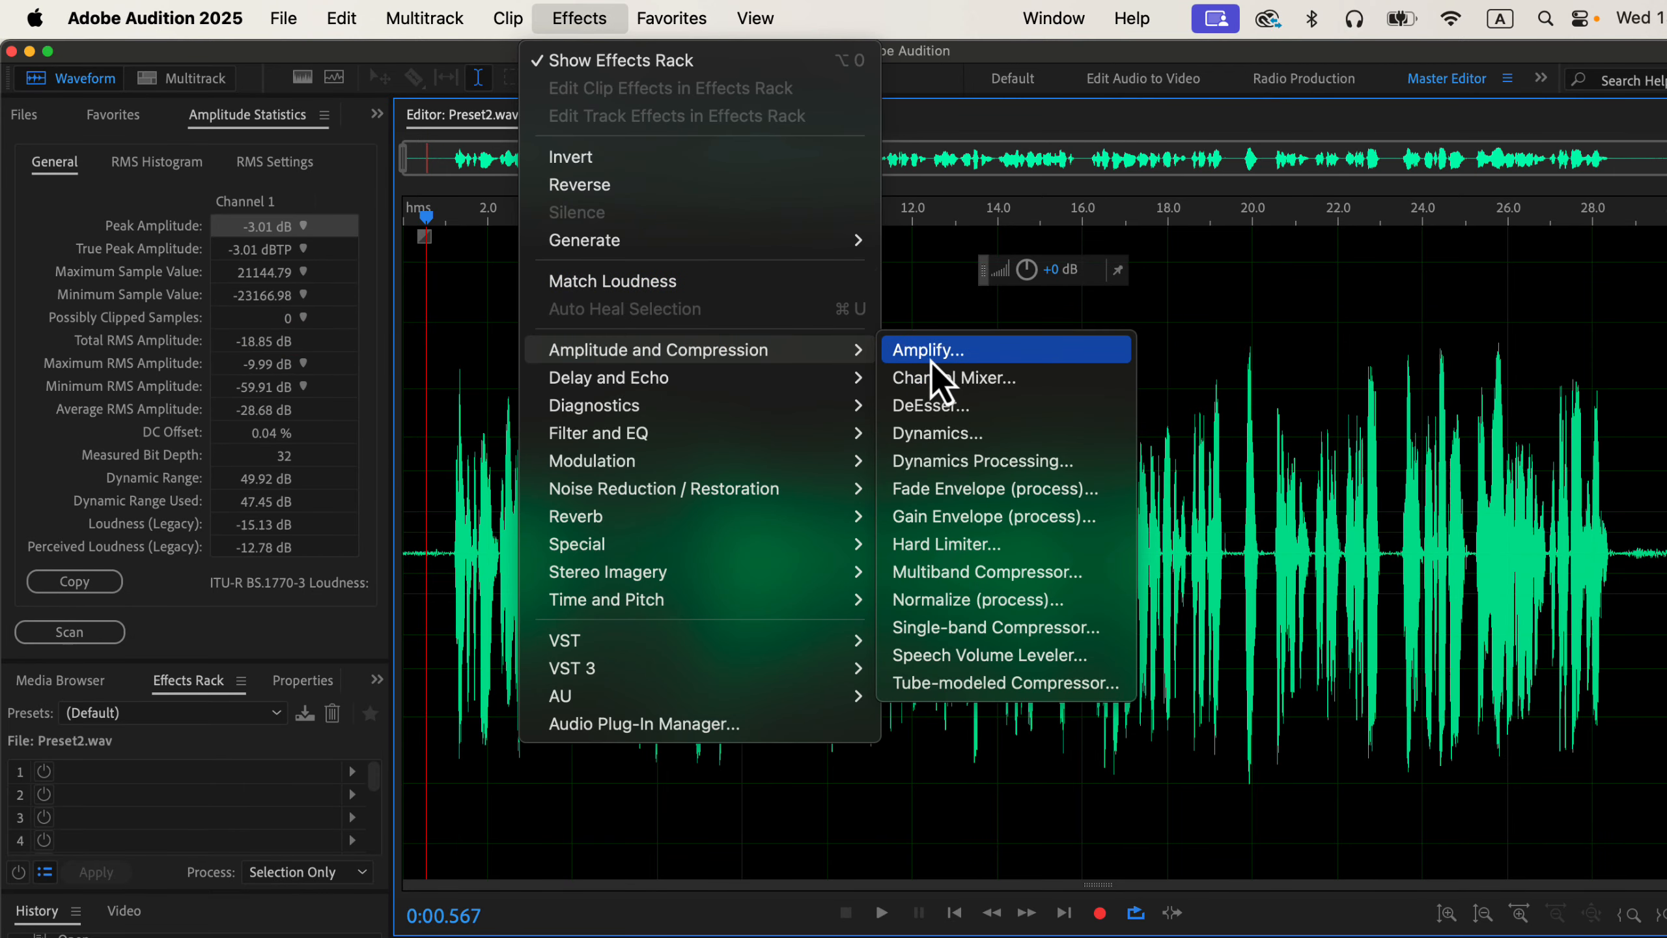
click(949, 435)
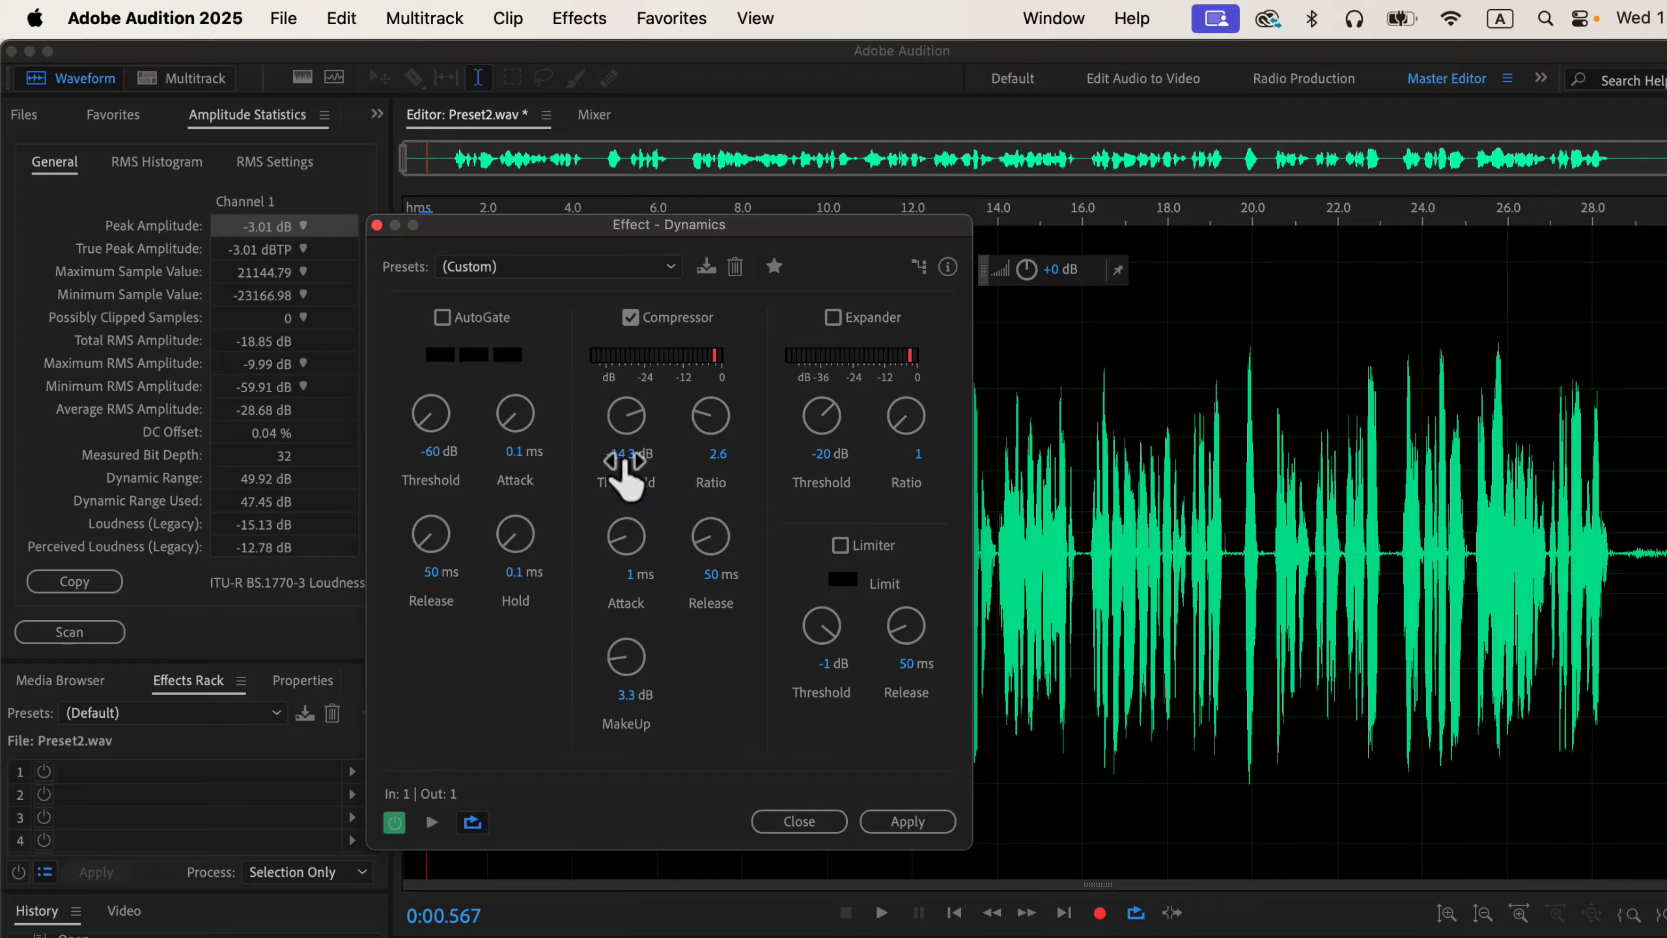
click(627, 460)
drag(627, 460, 641, 464)
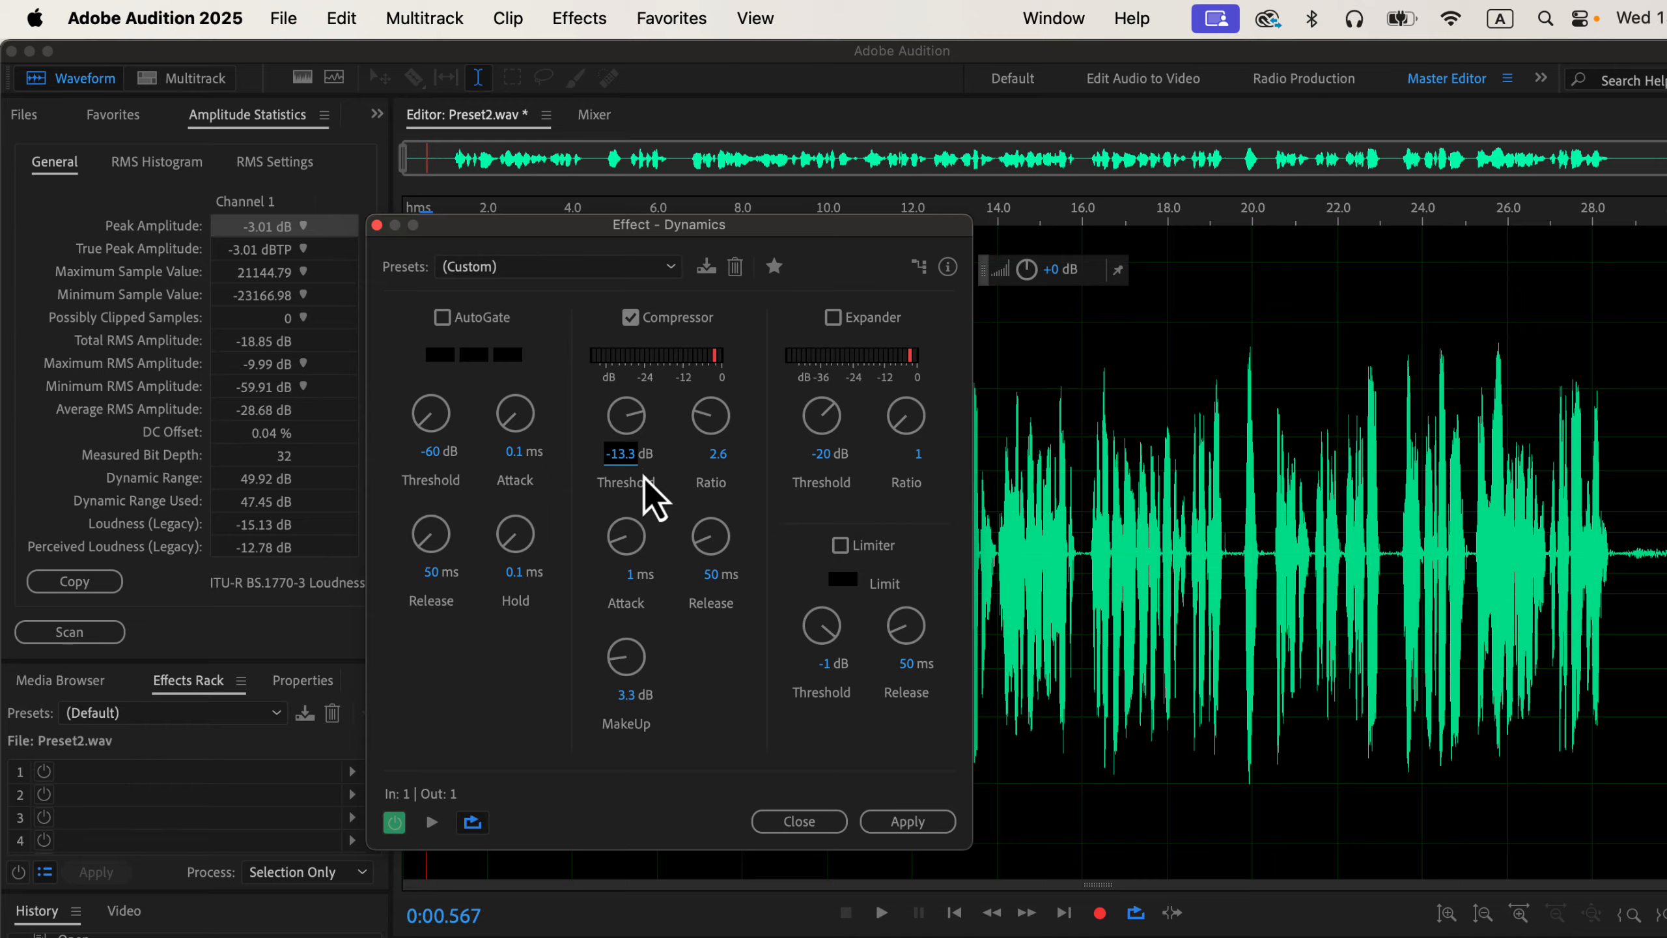
drag(718, 455, 712, 464)
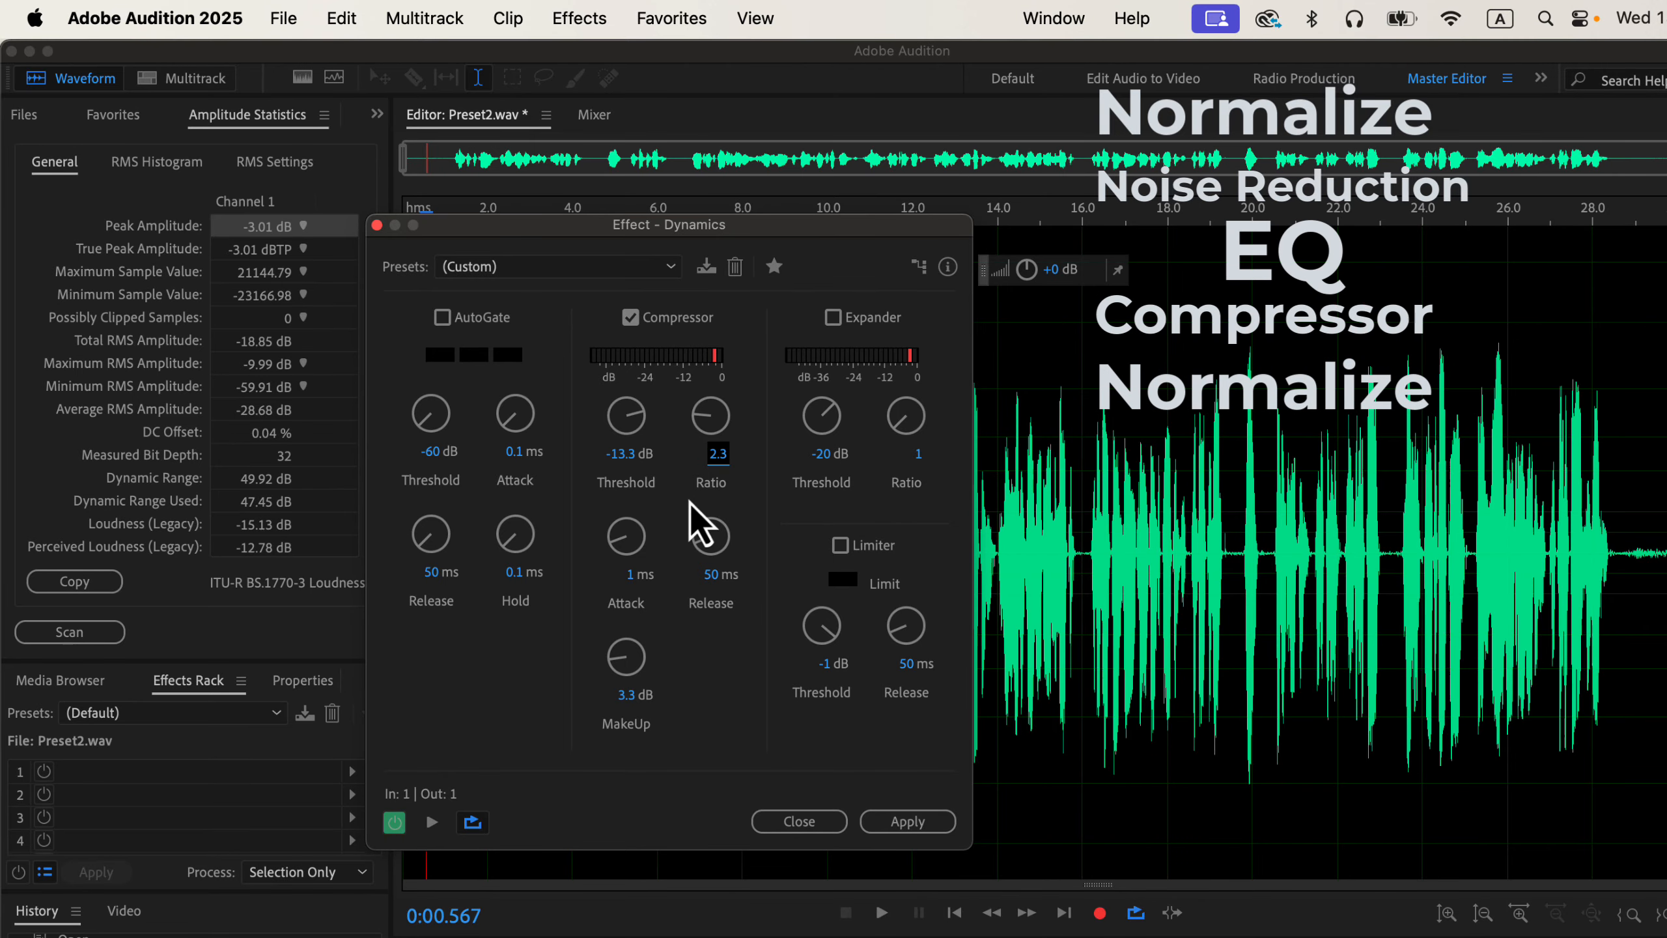
Switch to Chrome and read the normalizing and De-Noise steps in the Sound Better Guide document
key(ctrl+Right)
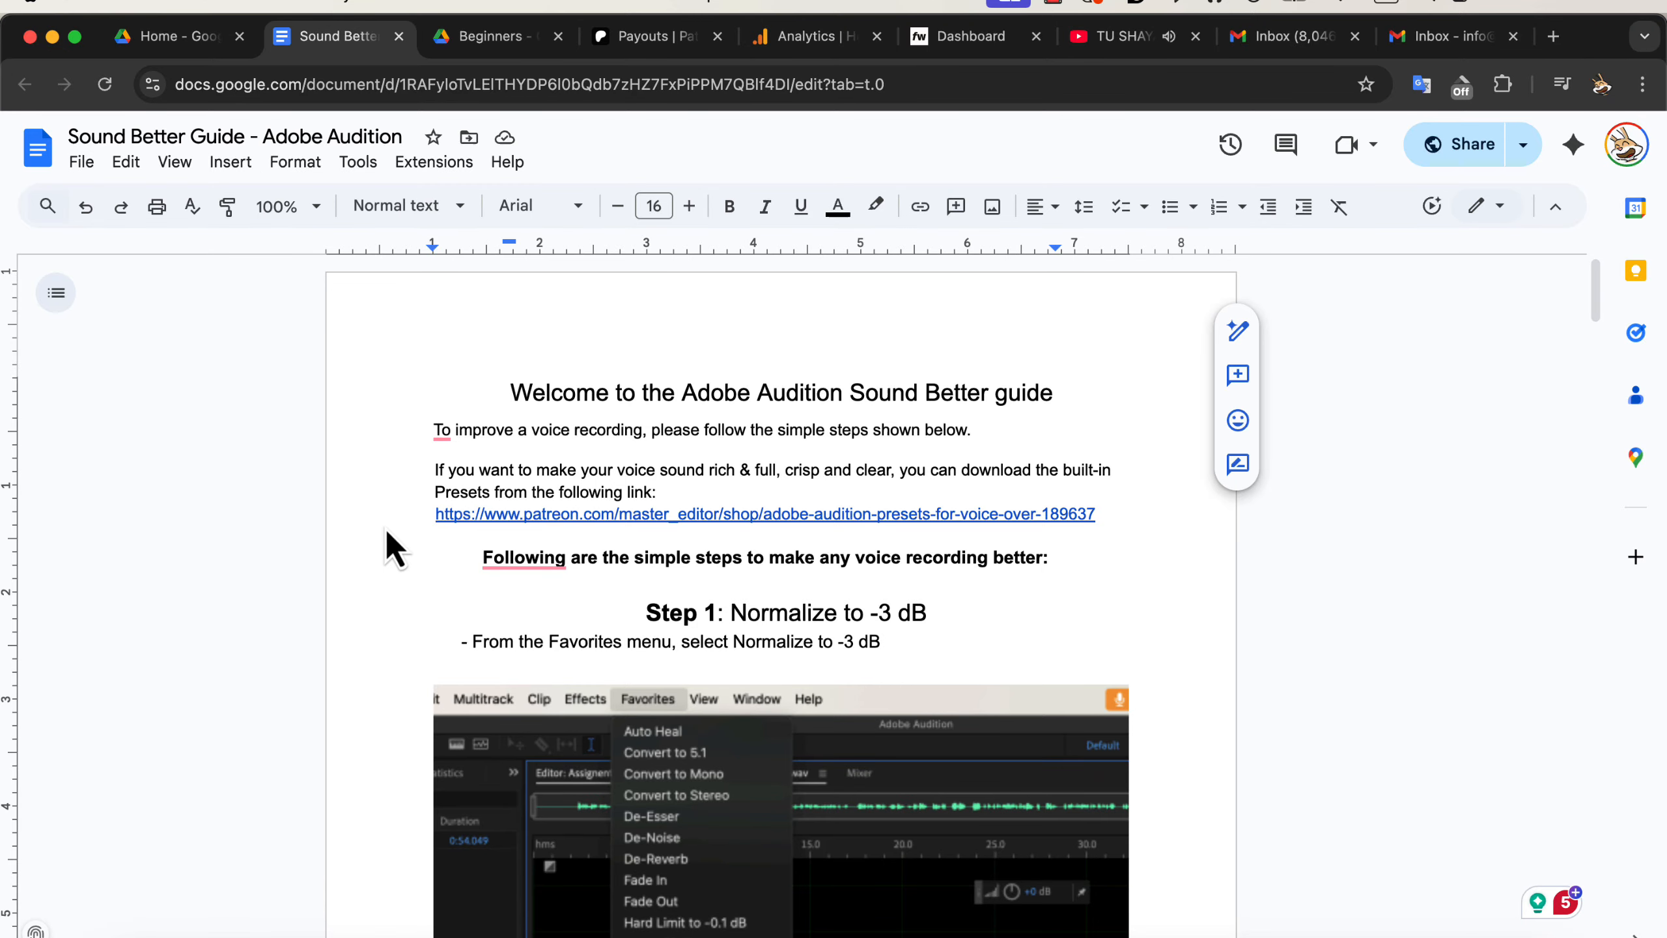
scroll(381, 521, down, 5)
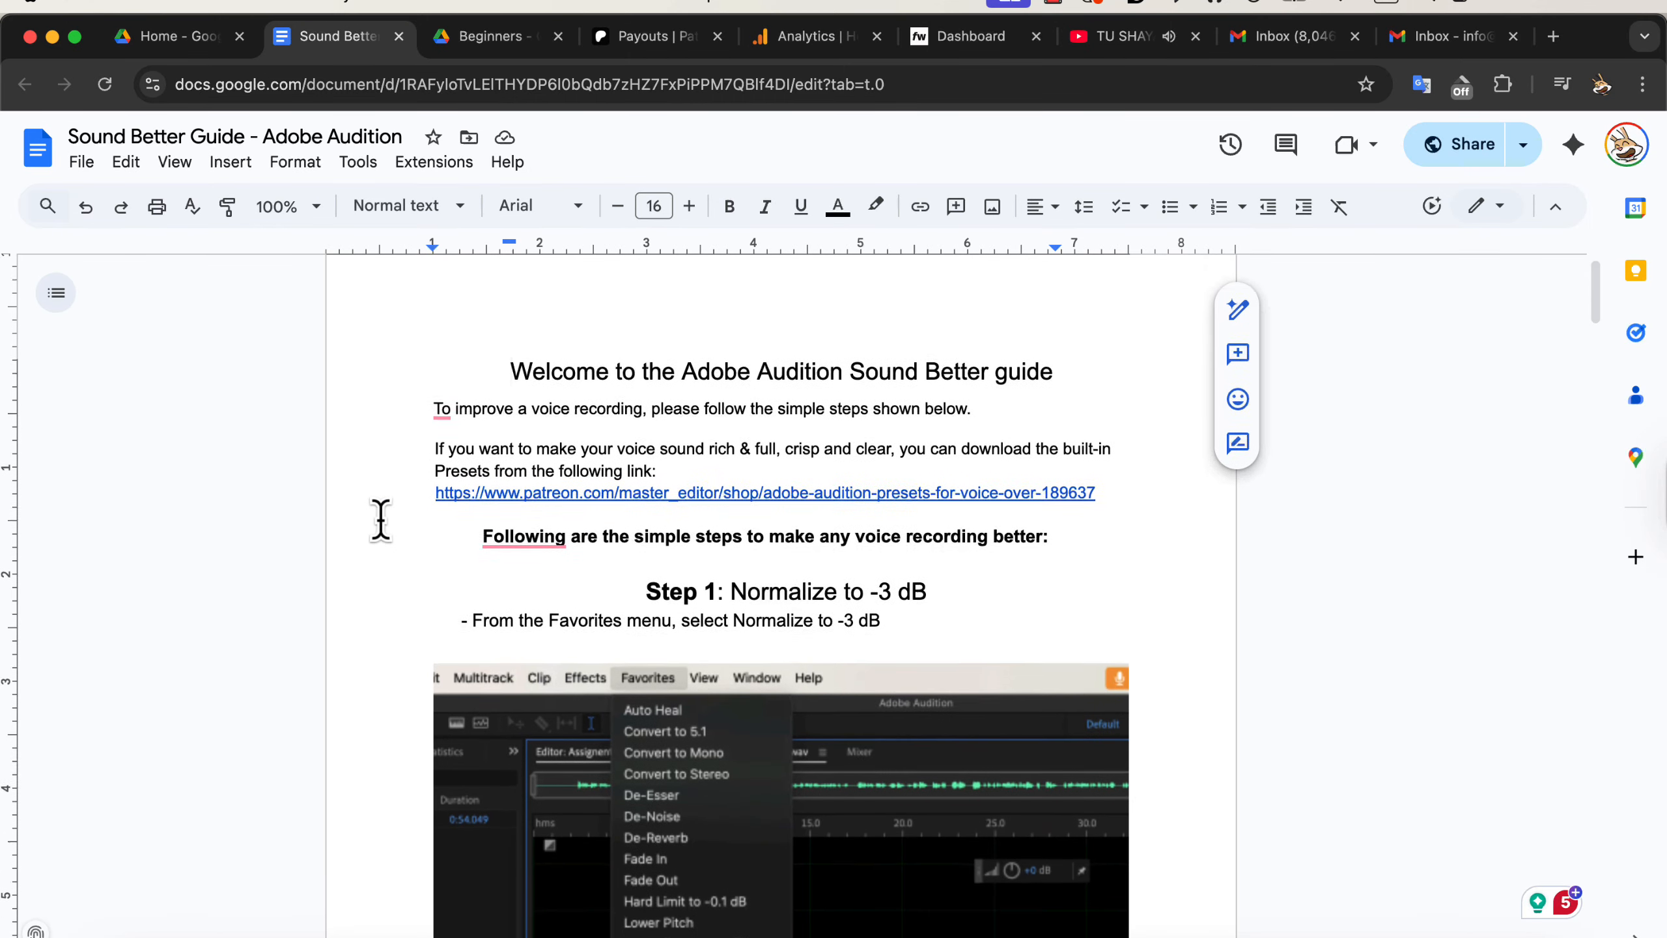
scroll(381, 520, down, 1)
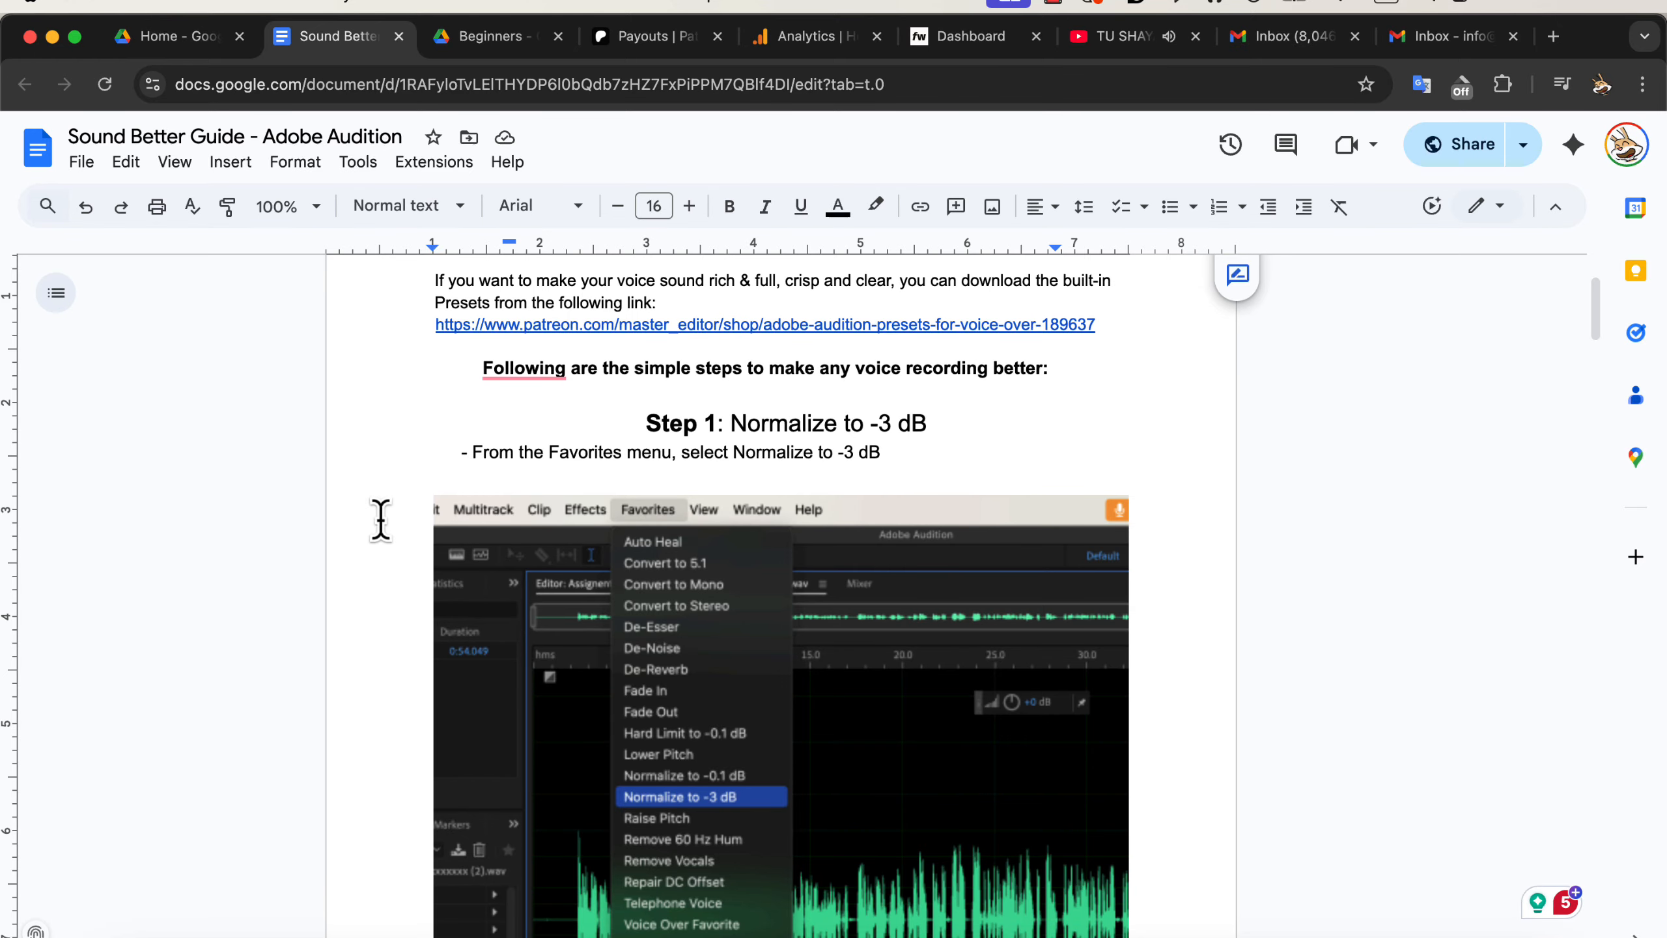
scroll(381, 520, down, 15)
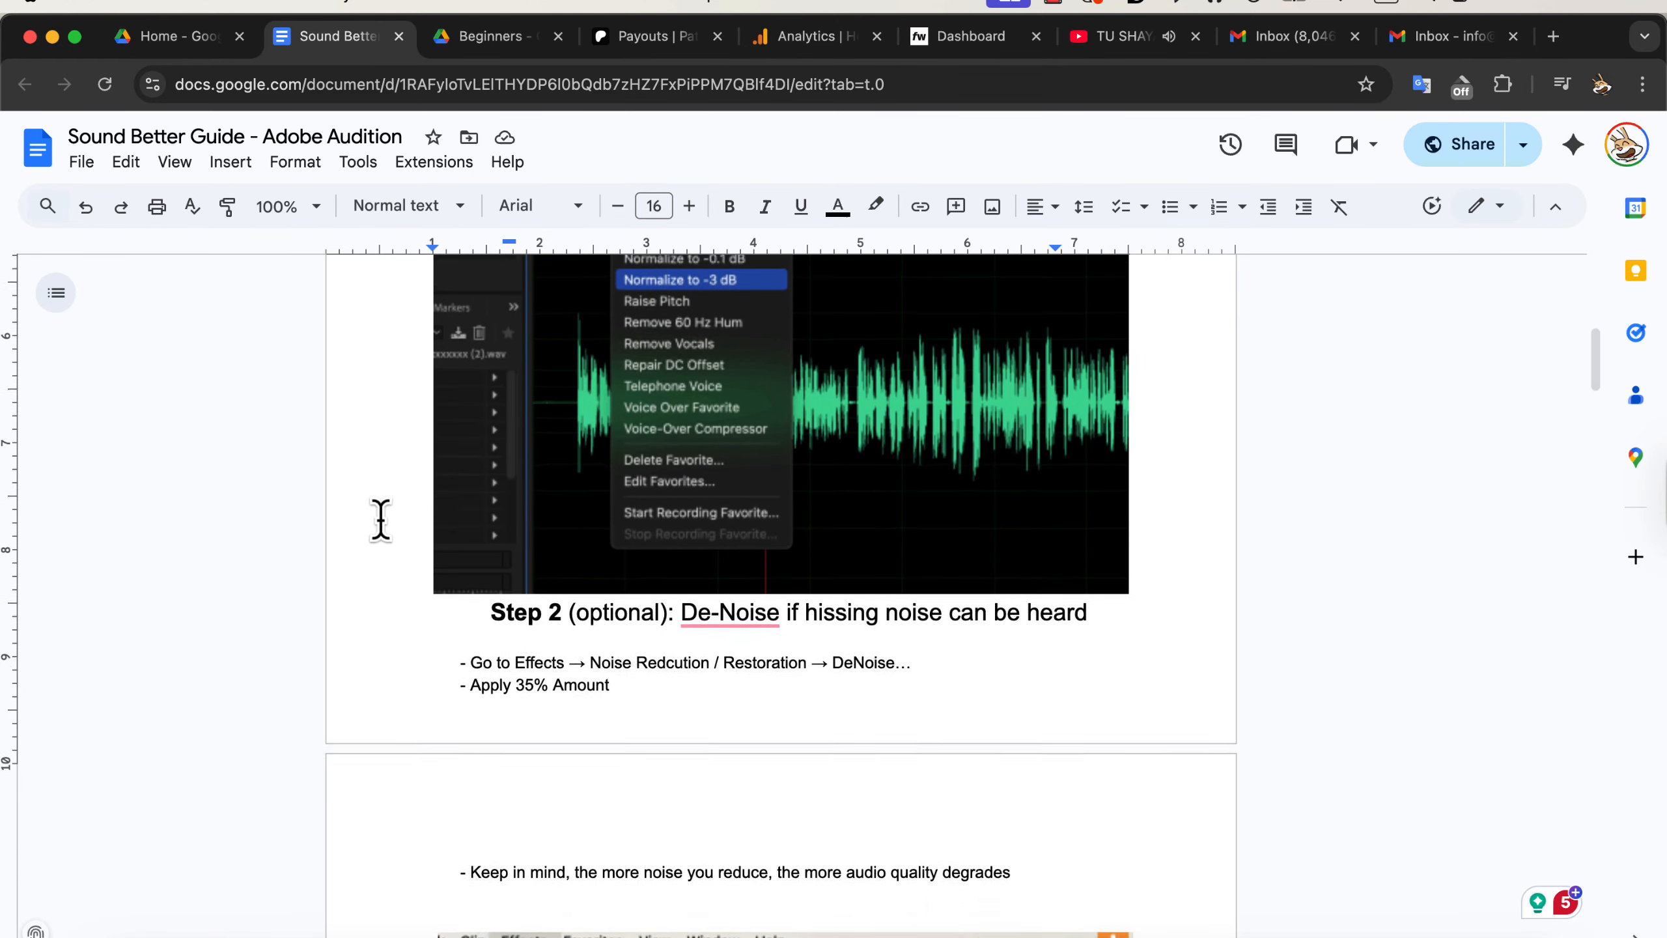
scroll(381, 520, down, 9)
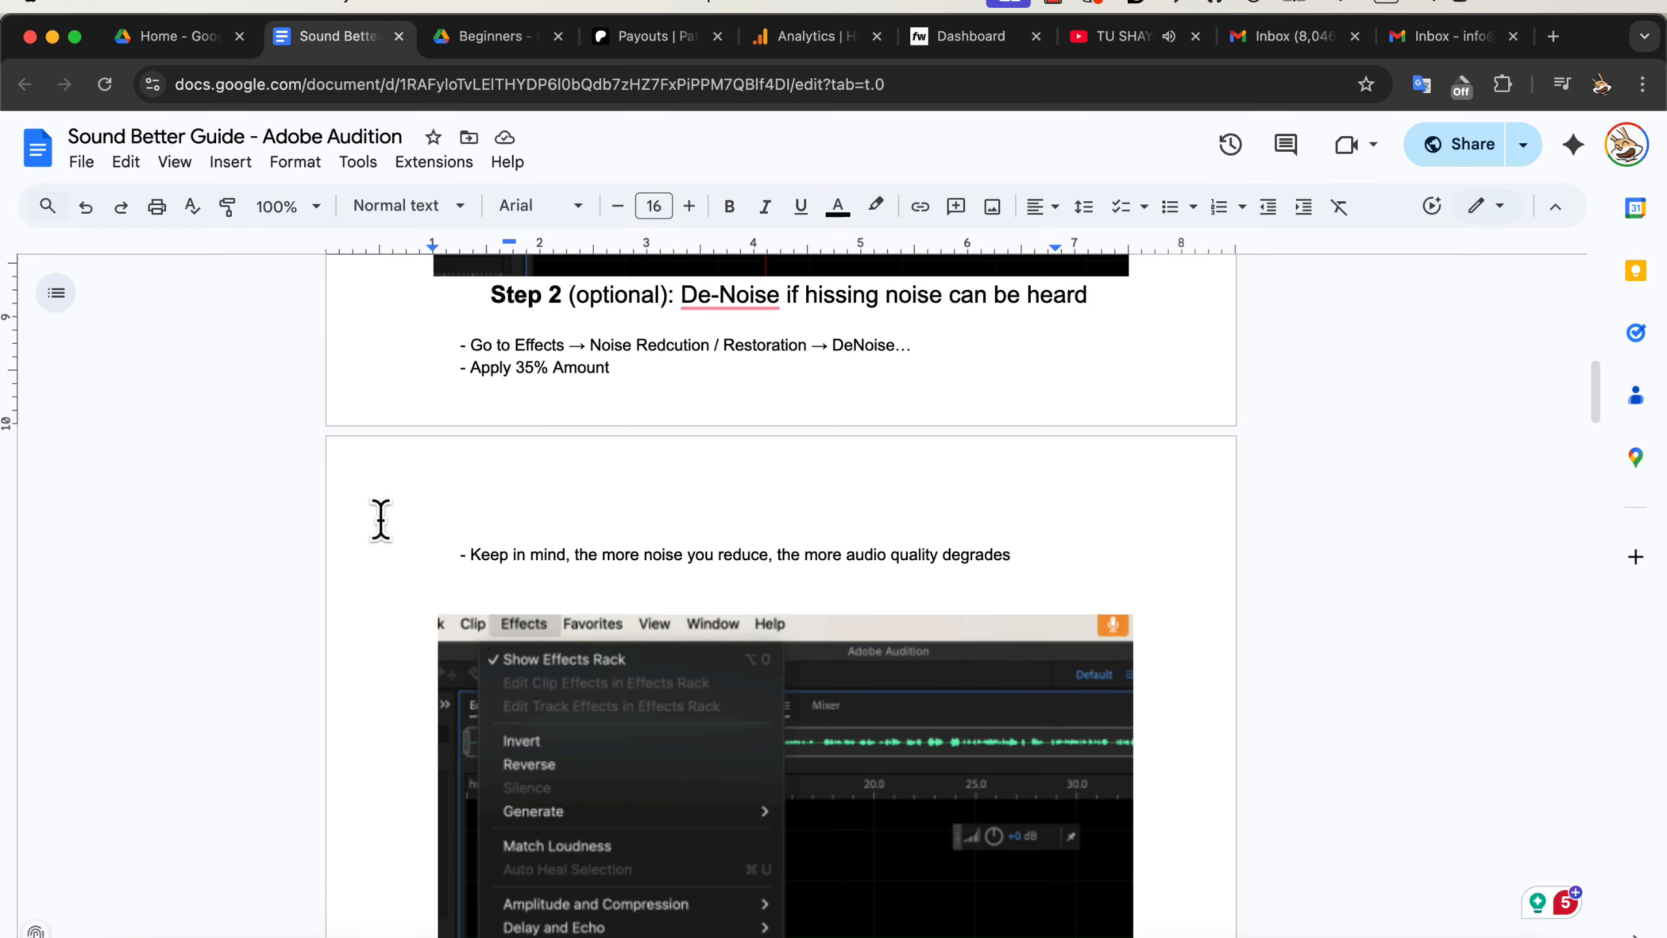